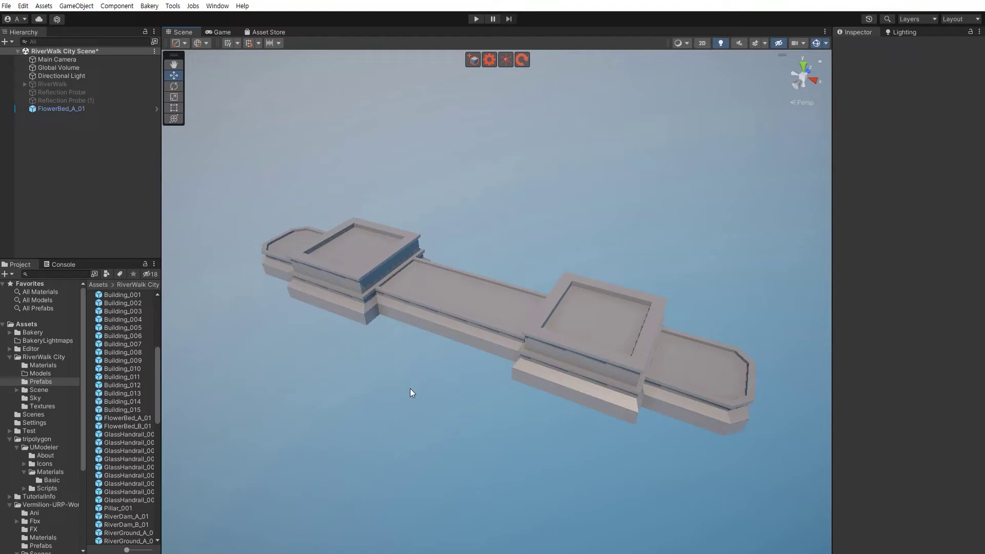
Select FlowerBed_A_01, switch UModeler to UV mode and open the UV Editor
{"action": "left_click", "coordinate": [448, 322]}
{"action": "left_click_drag", "start_coordinate": [447, 322], "coordinate": [451, 388]}
{"action": "key", "text": "3"}
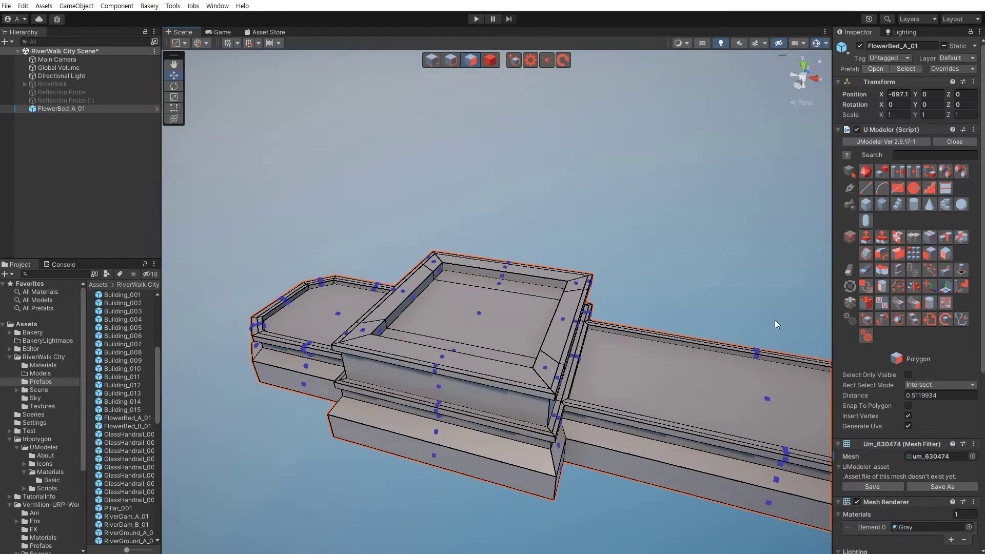
{"action": "left_click", "coordinate": [879, 303]}
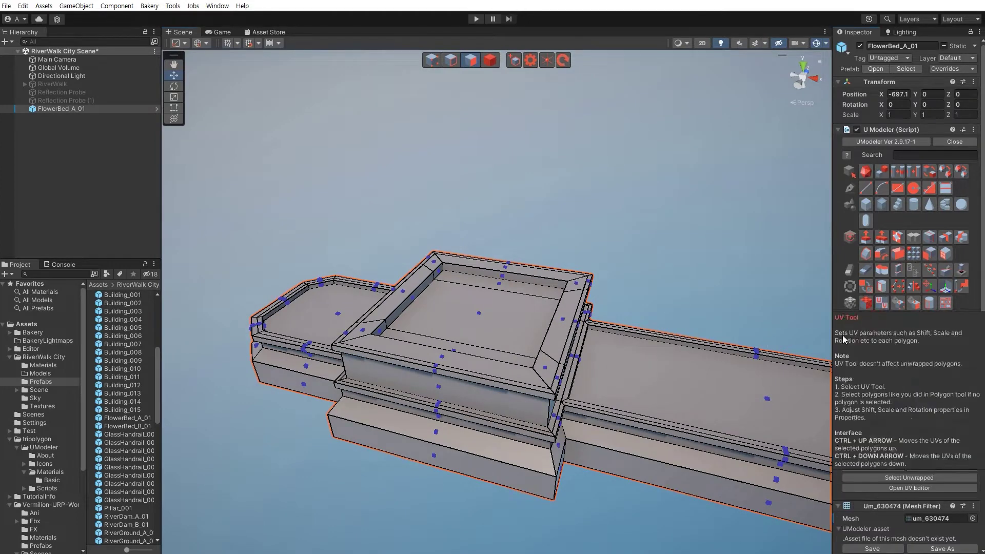
{"action": "left_click", "coordinate": [872, 488]}
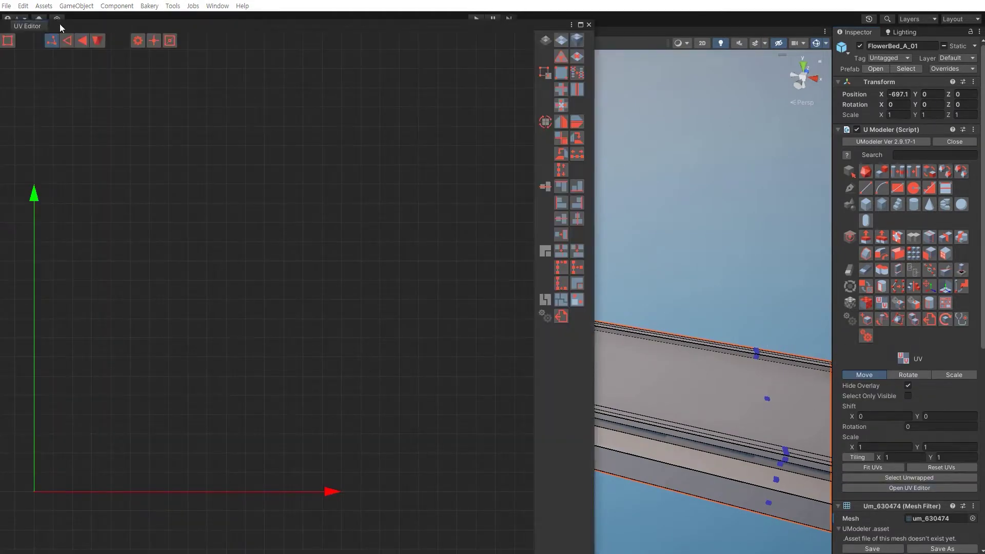
Dock the UV Editor to the right of the Scene view and switch to Edge mode
{"action": "mouse_move", "coordinate": [61, 26]}
{"action": "left_mouse_down"}
{"action": "mouse_move", "coordinate": [294, 346]}
{"action": "mouse_move", "coordinate": [794, 244]}
{"action": "left_mouse_up"}
{"action": "left_click_drag", "start_coordinate": [600, 312], "coordinate": [461, 300]}
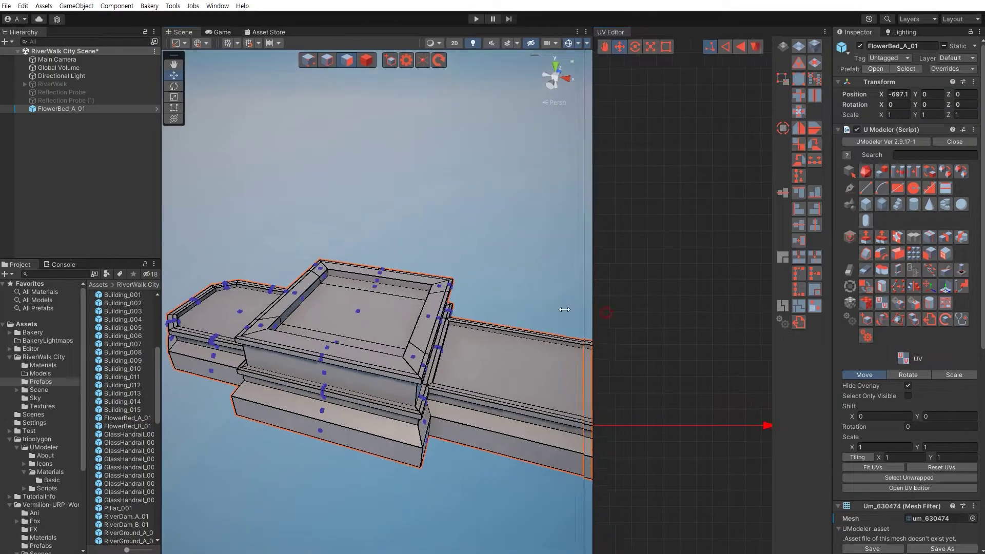
{"action": "mouse_move", "coordinate": [311, 353]}
{"action": "left_mouse_down", "text": "alt"}
{"action": "mouse_move", "coordinate": [454, 407]}
{"action": "mouse_move", "coordinate": [617, 405]}
{"action": "left_mouse_up", "text": "alt"}
{"action": "mouse_move", "coordinate": [479, 358]}
{"action": "left_mouse_down", "text": "alt"}
{"action": "mouse_move", "coordinate": [358, 349]}
{"action": "mouse_move", "coordinate": [430, 369]}
{"action": "mouse_move", "coordinate": [392, 355]}
{"action": "left_mouse_up", "text": "alt"}
{"action": "key", "text": "2"}
Select an edge ring on the planter side and inspect it from several angles
{"action": "scroll", "coordinate": [398, 359], "scroll_direction": "up", "scroll_amount": 3}
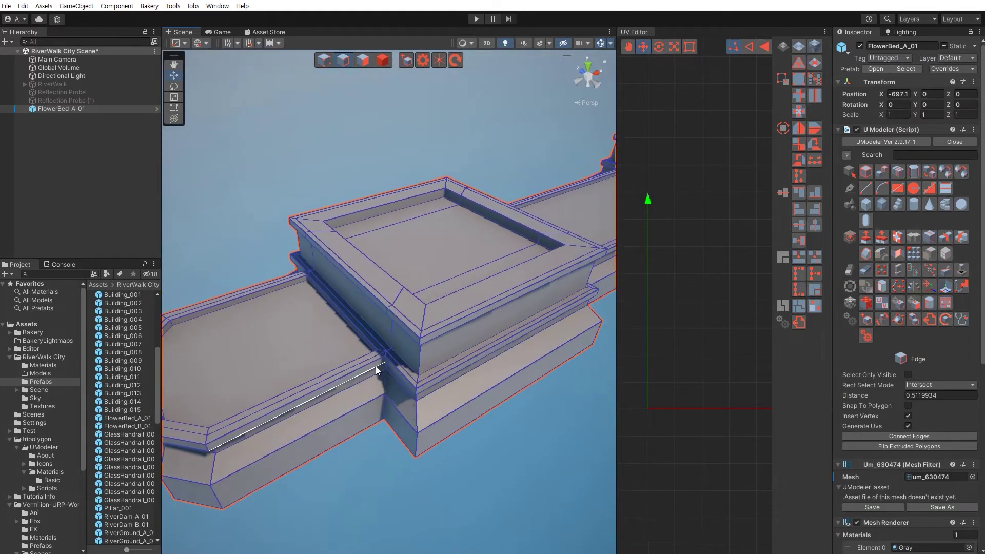
{"action": "left_click", "coordinate": [391, 331]}
{"action": "mouse_move", "coordinate": [436, 385]}
{"action": "left_mouse_down", "text": "alt"}
{"action": "mouse_move", "coordinate": [458, 410]}
{"action": "mouse_move", "coordinate": [493, 418]}
{"action": "mouse_move", "coordinate": [404, 383]}
{"action": "left_mouse_up", "text": "alt"}
{"action": "scroll", "coordinate": [516, 429], "scroll_direction": "up", "scroll_amount": 3}
{"action": "scroll", "coordinate": [516, 425], "scroll_direction": "up", "scroll_amount": 2}
{"action": "scroll", "coordinate": [468, 407], "scroll_direction": "down", "scroll_amount": 5}
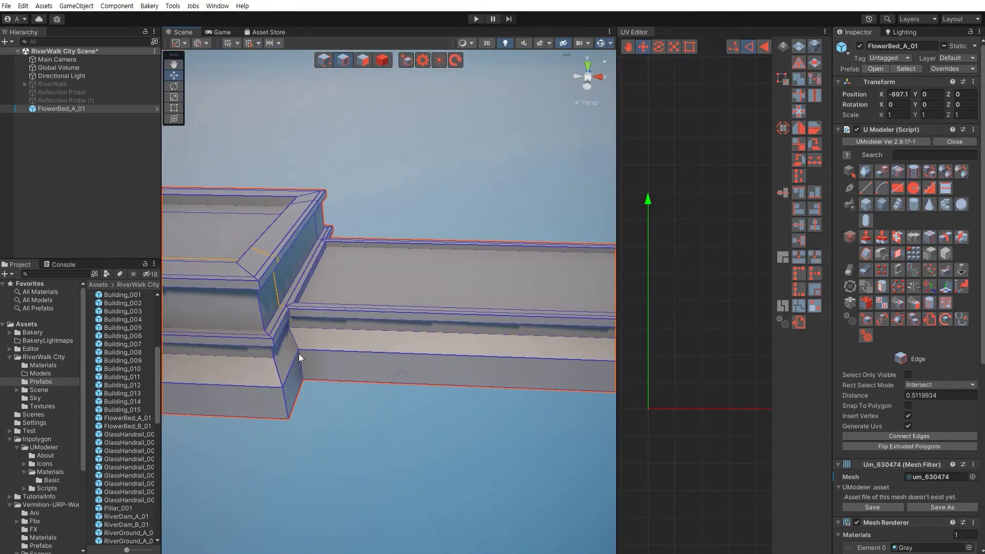
{"action": "mouse_move", "coordinate": [361, 346]}
{"action": "left_mouse_down", "text": "alt"}
{"action": "mouse_move", "coordinate": [396, 343]}
{"action": "mouse_move", "coordinate": [311, 340]}
{"action": "left_mouse_up", "text": "alt"}
{"action": "scroll", "coordinate": [383, 343], "scroll_direction": "down", "scroll_amount": 5}
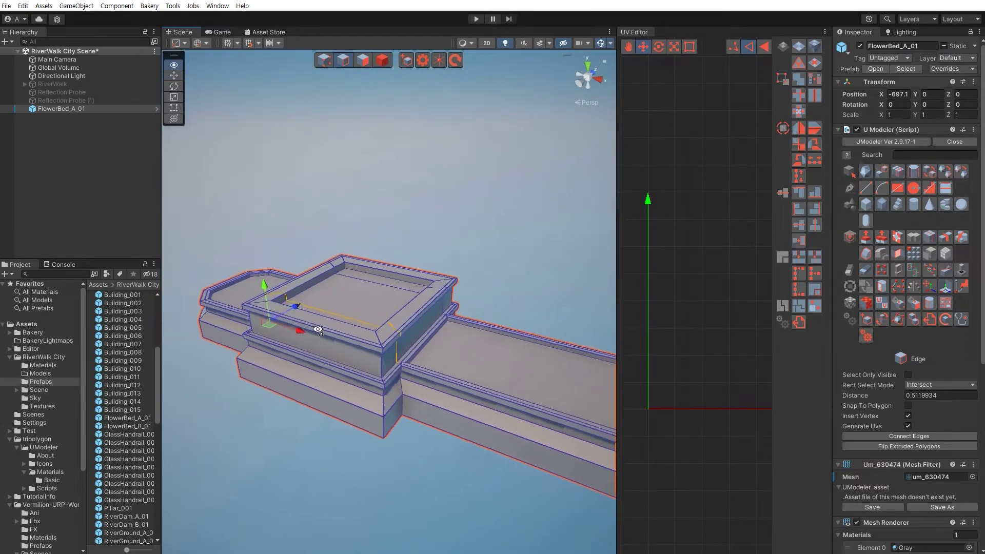
{"action": "scroll", "coordinate": [310, 340], "scroll_direction": "up", "scroll_amount": 5}
{"action": "scroll", "coordinate": [311, 340], "scroll_direction": "down", "scroll_amount": 5}
Preview an edge loop through the planter rim, then cancel it
{"action": "left_click", "coordinate": [866, 171]}
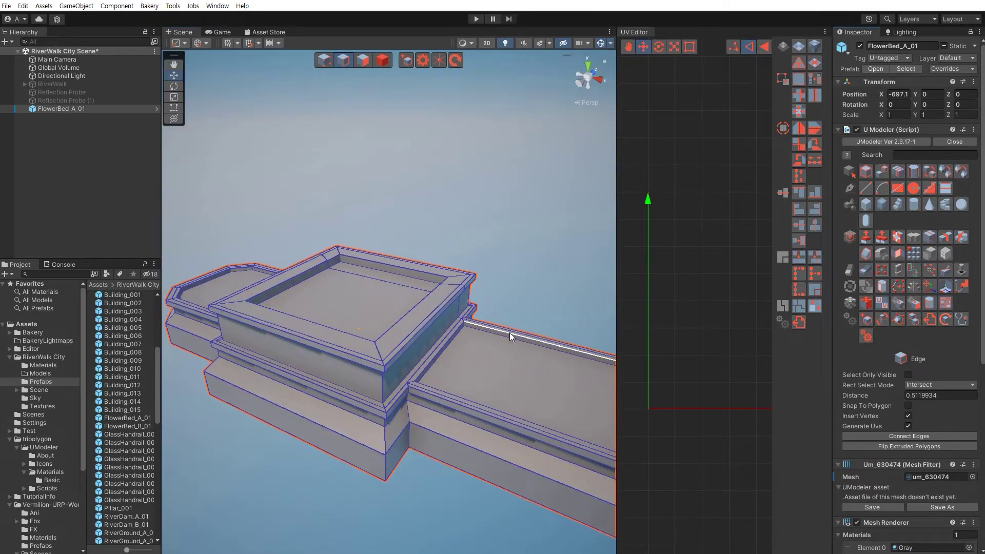
{"action": "scroll", "coordinate": [510, 332], "scroll_direction": "up", "scroll_amount": 5}
{"action": "left_click_drag", "start_coordinate": [510, 333], "coordinate": [322, 300], "text": "alt"}
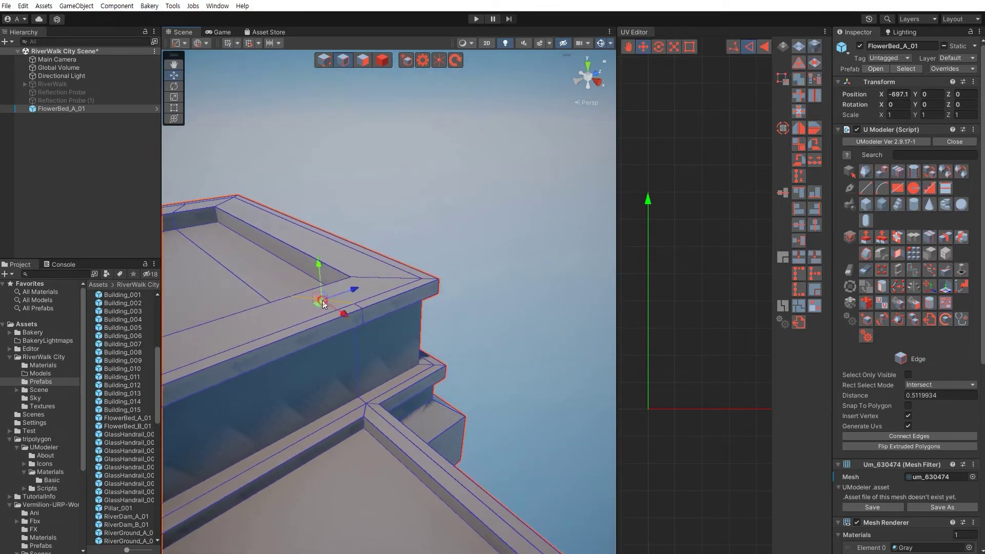
{"action": "left_click", "coordinate": [322, 300]}
{"action": "left_click", "coordinate": [864, 272]}
Select an edge along the planter rim and switch to Polygon (face) mode
{"action": "scroll", "coordinate": [367, 304], "scroll_direction": "down", "scroll_amount": 3}
{"action": "mouse_move", "coordinate": [367, 304]}
{"action": "left_mouse_down", "text": "alt"}
{"action": "mouse_move", "coordinate": [342, 319]}
{"action": "mouse_move", "coordinate": [393, 336]}
{"action": "left_mouse_up", "text": "alt"}
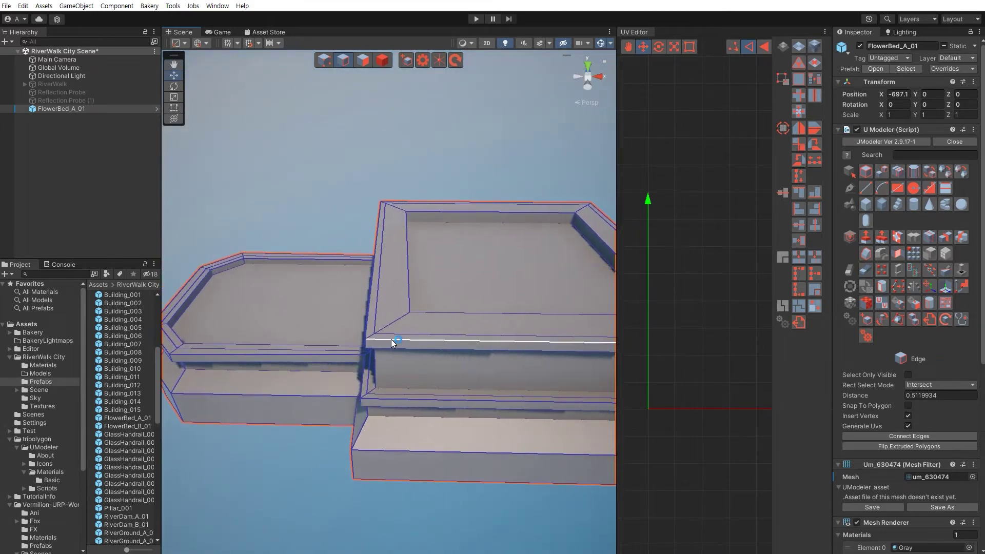
{"action": "left_click", "coordinate": [391, 336]}
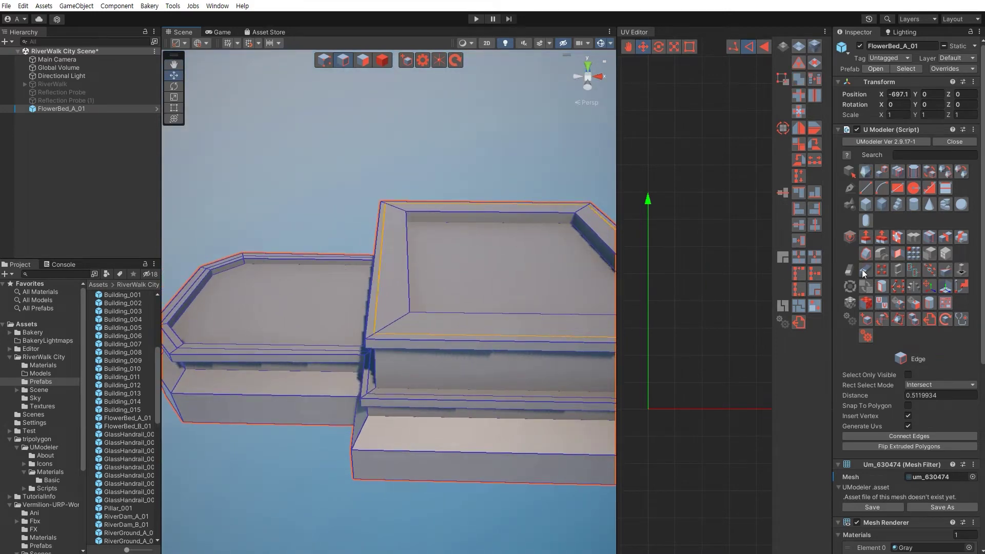
{"action": "key", "text": "3"}
{"action": "scroll", "coordinate": [346, 325], "scroll_direction": "down", "scroll_amount": 5}
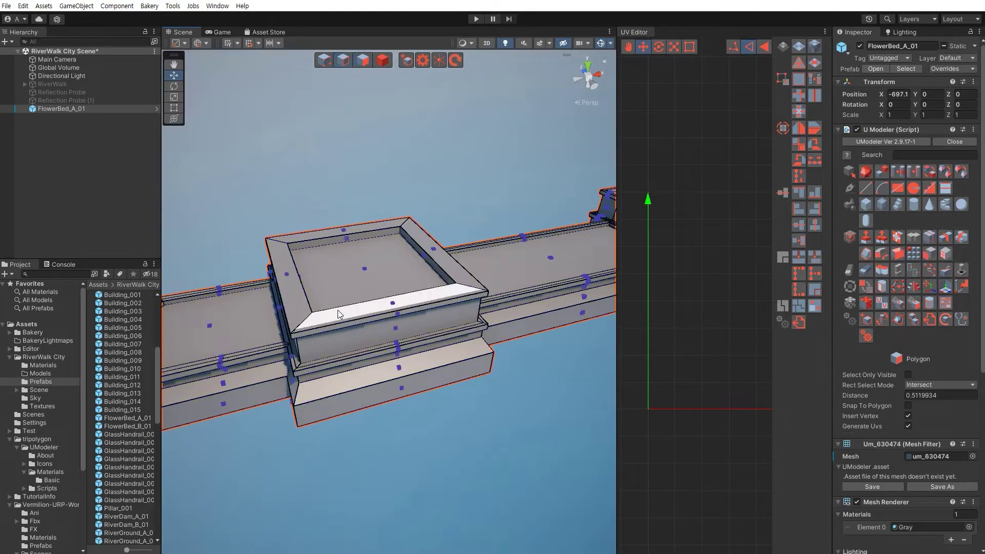
Unfold the planter floor with its bevel and inner wall faces in the UV Editor
{"action": "left_click", "coordinate": [344, 279]}
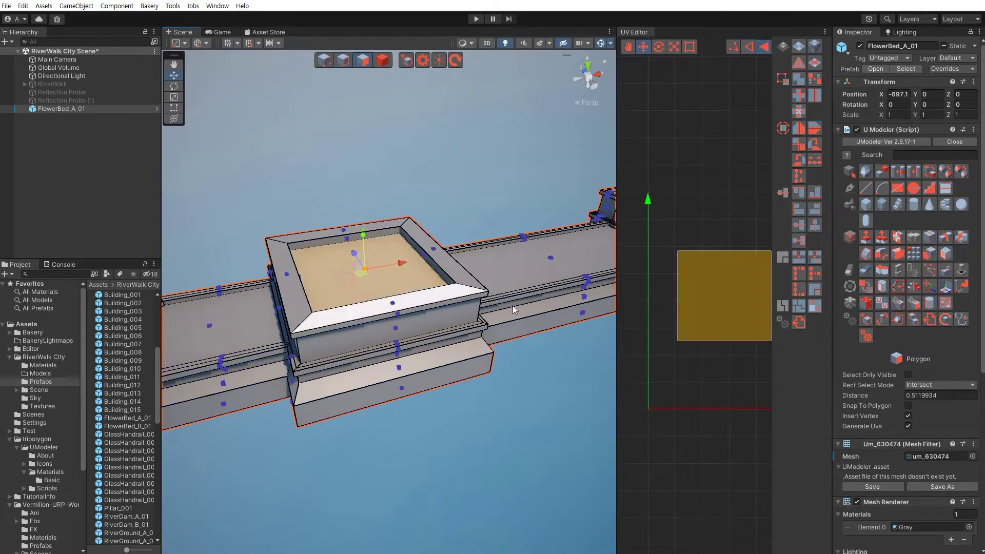
{"action": "left_click_drag", "start_coordinate": [618, 346], "coordinate": [554, 346]}
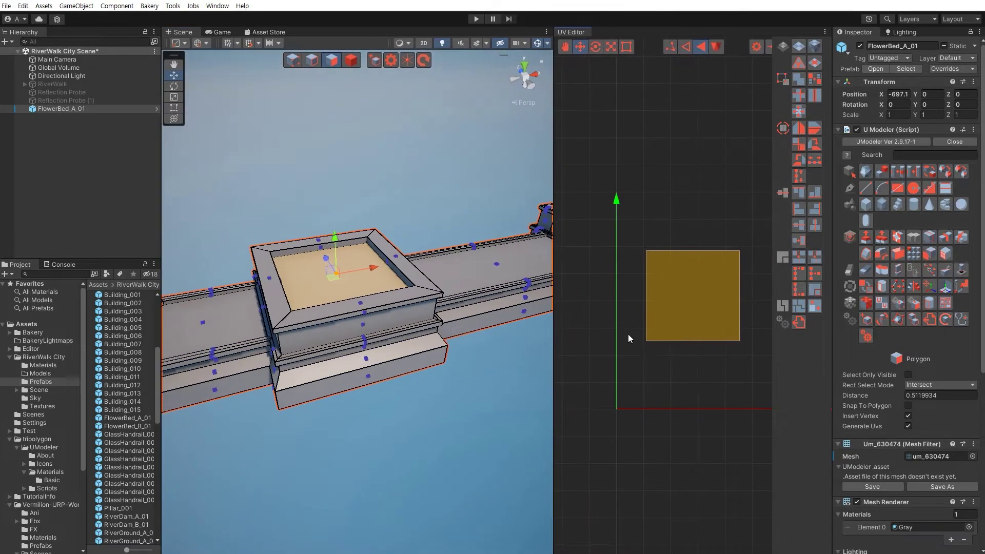
{"action": "key", "text": "f"}
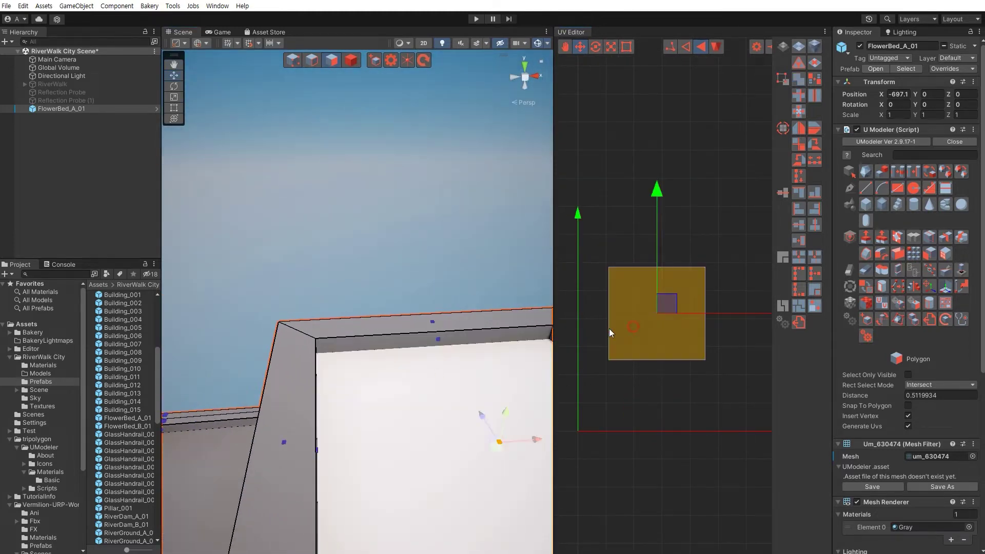
{"action": "left_click", "coordinate": [414, 340]}
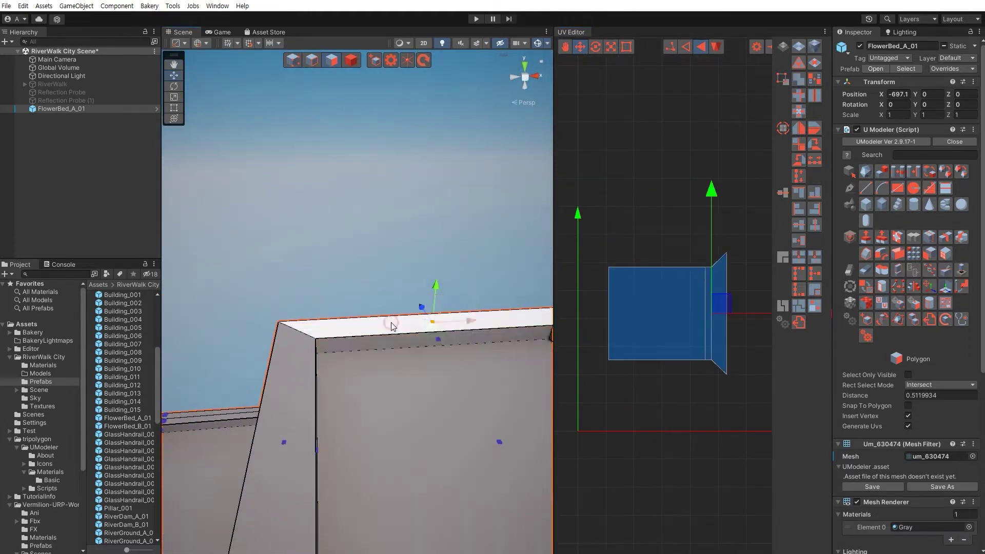
{"action": "left_click_drag", "start_coordinate": [391, 327], "coordinate": [329, 379], "text": "alt"}
{"action": "left_click", "coordinate": [342, 383]}
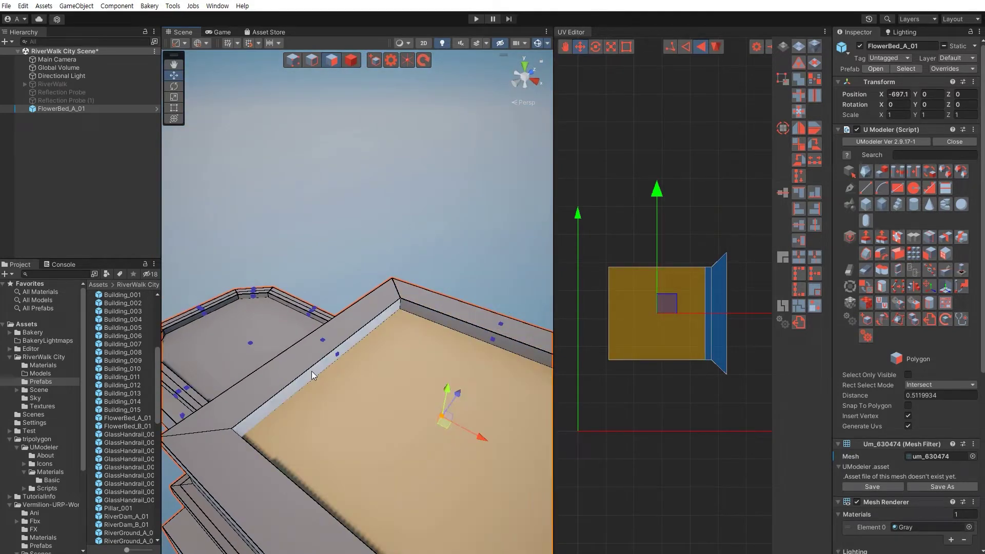
{"action": "left_click", "coordinate": [297, 365]}
{"action": "left_click_drag", "start_coordinate": [415, 383], "coordinate": [231, 395], "text": "alt"}
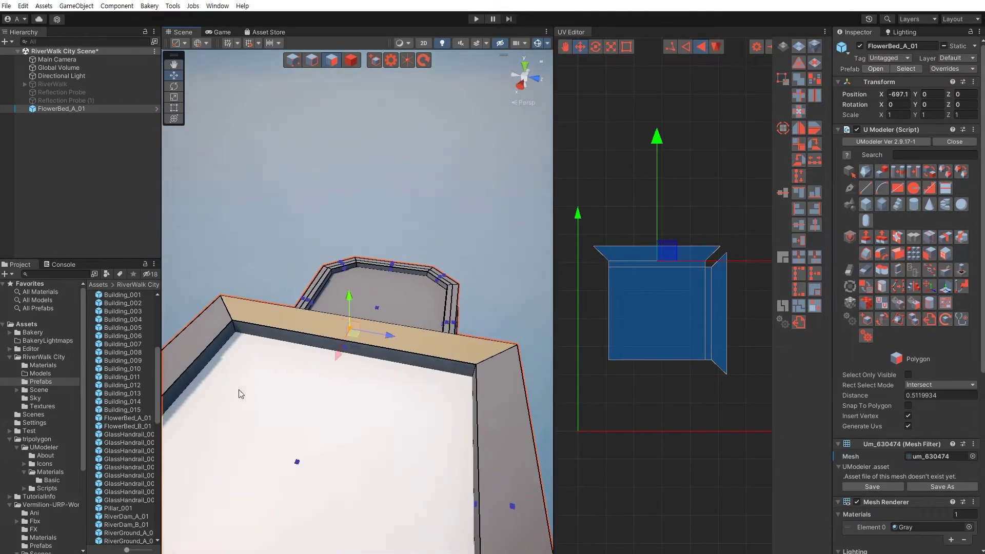
{"action": "left_click", "coordinate": [286, 411]}
{"action": "left_click", "coordinate": [265, 381]}
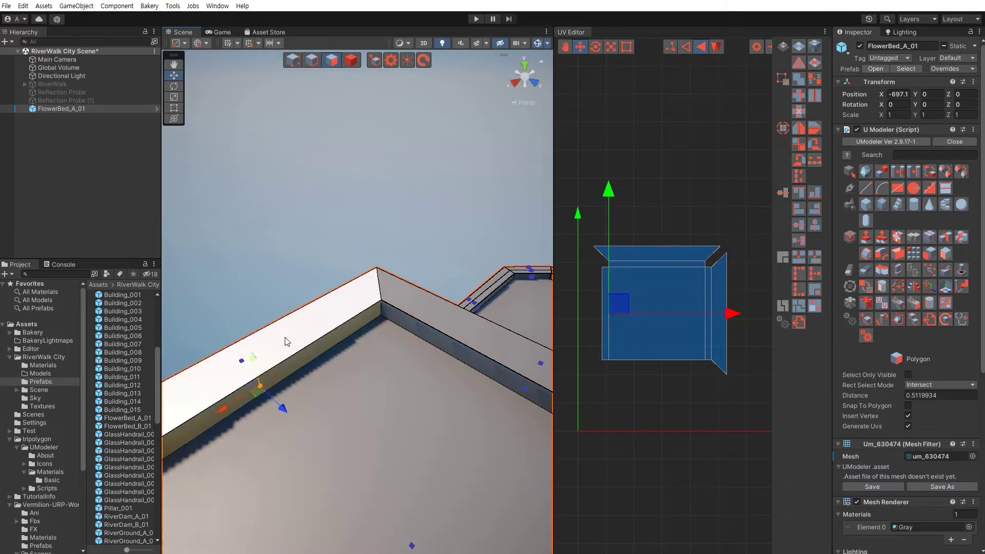
Add the rim top and the wall faces below the rim to the UV layout
{"action": "mouse_move", "coordinate": [300, 351]}
{"action": "left_mouse_down", "text": "alt"}
{"action": "mouse_move", "coordinate": [290, 381]}
{"action": "mouse_move", "coordinate": [396, 309]}
{"action": "left_mouse_up", "text": "alt"}
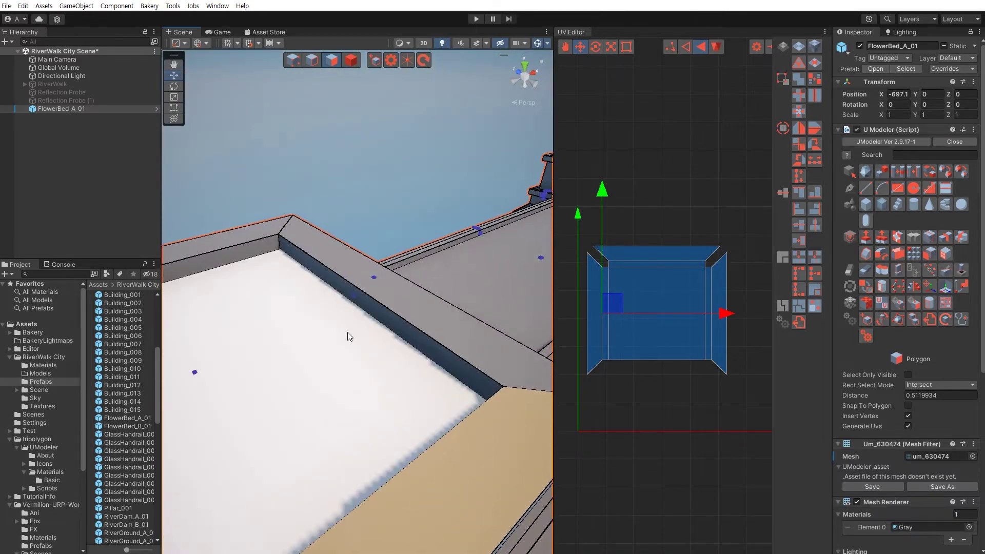
{"action": "mouse_move", "coordinate": [395, 309]}
{"action": "left_mouse_down", "text": "alt"}
{"action": "mouse_move", "coordinate": [415, 309]}
{"action": "mouse_move", "coordinate": [231, 331]}
{"action": "mouse_move", "coordinate": [363, 297]}
{"action": "mouse_move", "coordinate": [361, 235]}
{"action": "left_mouse_up", "text": "alt"}
{"action": "left_click", "coordinate": [416, 309]}
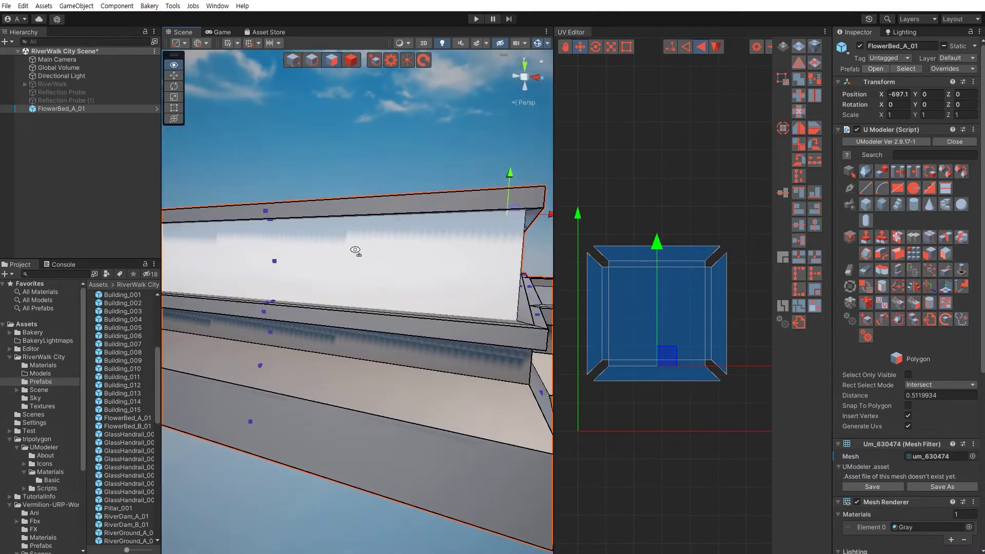
{"action": "mouse_move", "coordinate": [361, 235]}
{"action": "left_mouse_down", "text": "alt"}
{"action": "mouse_move", "coordinate": [360, 252]}
{"action": "mouse_move", "coordinate": [362, 196]}
{"action": "left_mouse_up", "text": "alt"}
{"action": "left_click", "coordinate": [360, 252]}
{"action": "left_click", "coordinate": [361, 215]}
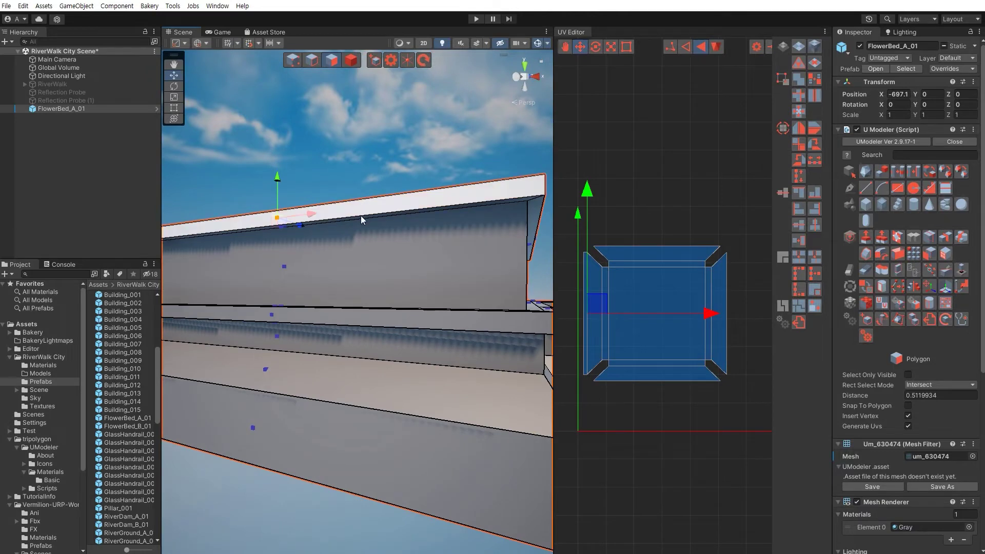
{"action": "left_click", "coordinate": [365, 224]}
{"action": "left_click", "coordinate": [369, 250]}
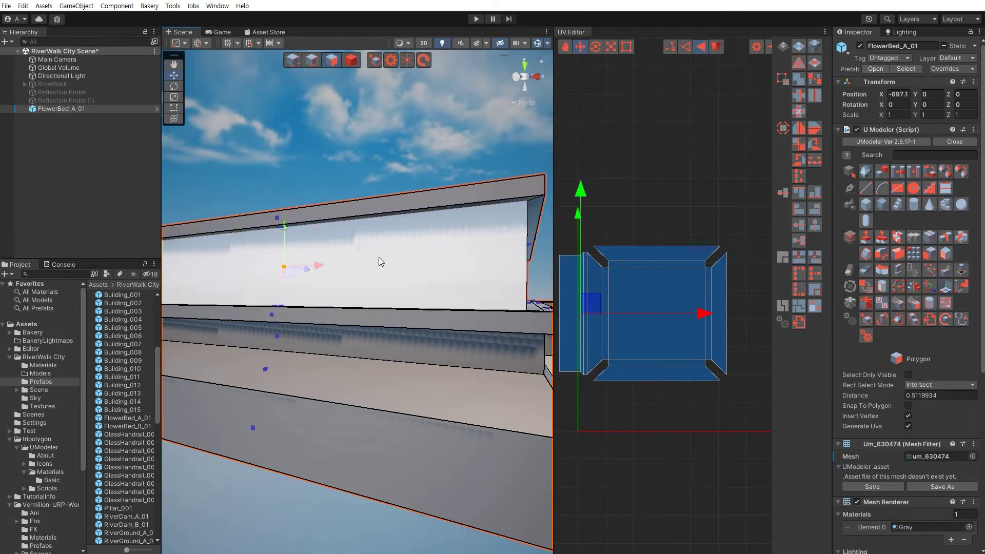
{"action": "left_click_drag", "start_coordinate": [398, 244], "coordinate": [328, 303], "text": "alt"}
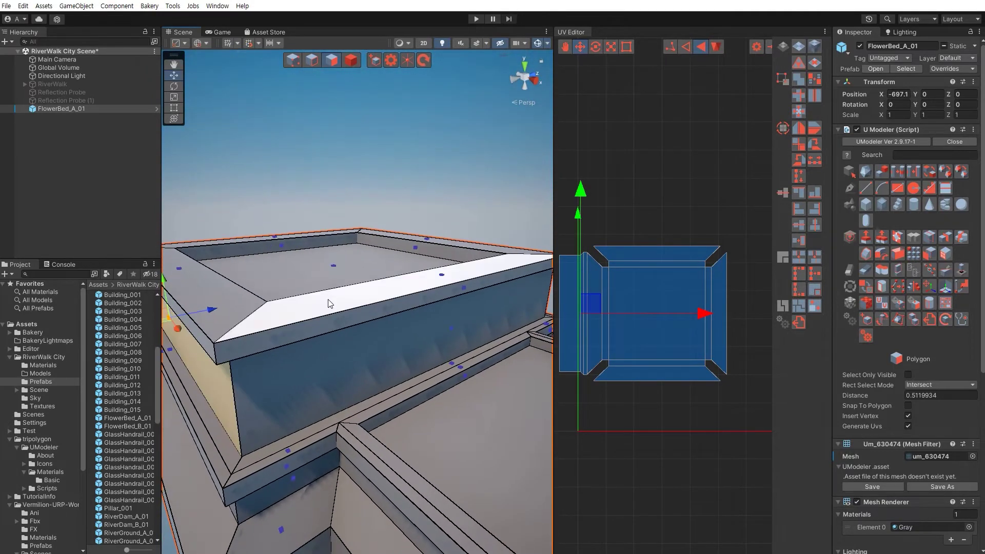
Select the top rim face and the wall faces under the lip to add their UV islands
{"action": "left_click", "coordinate": [342, 300]}
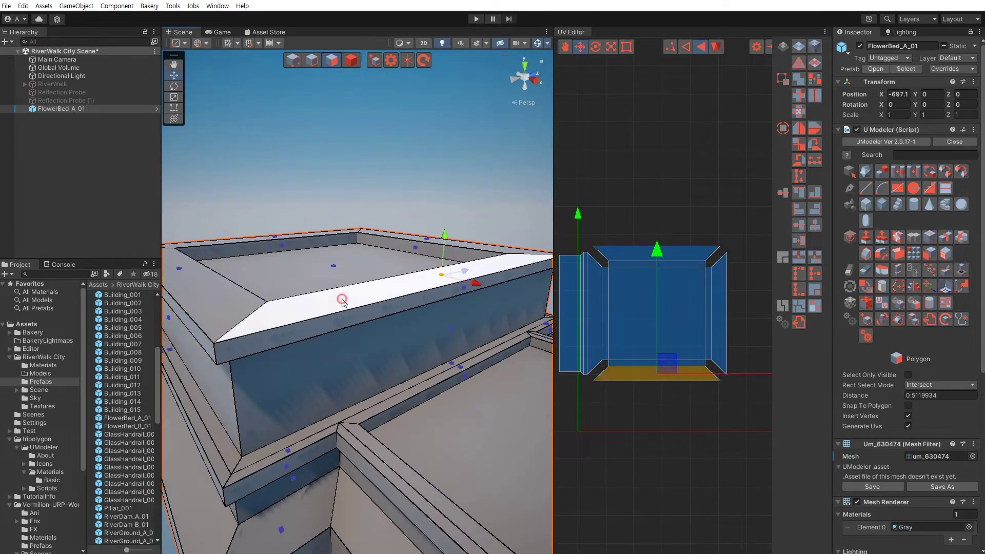
{"action": "left_click", "coordinate": [346, 307]}
{"action": "left_click_drag", "start_coordinate": [345, 307], "coordinate": [336, 189], "text": "alt"}
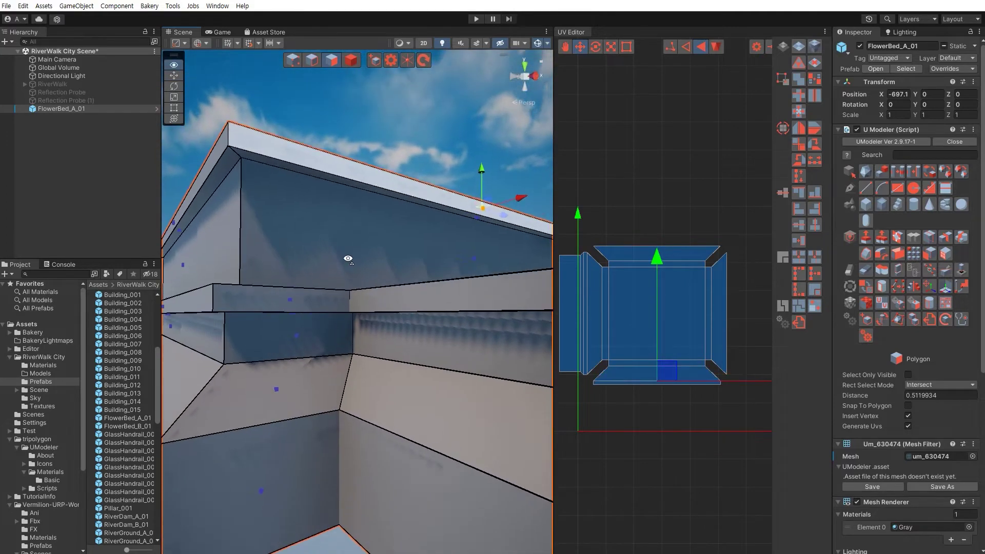
{"action": "left_click", "coordinate": [343, 230]}
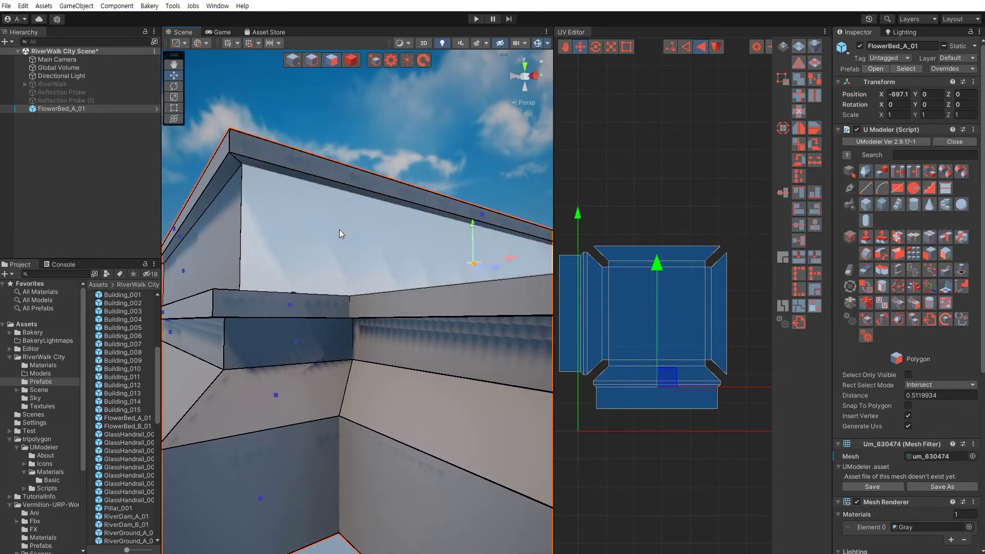
{"action": "mouse_move", "coordinate": [340, 229]}
{"action": "left_mouse_down", "text": "alt"}
{"action": "mouse_move", "coordinate": [359, 282]}
{"action": "mouse_move", "coordinate": [224, 241]}
{"action": "left_mouse_up", "text": "alt"}
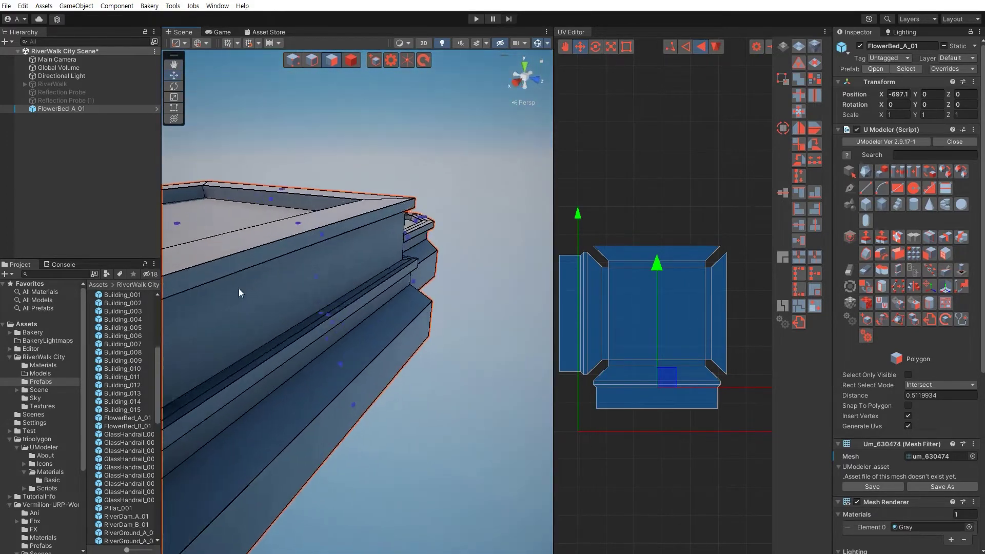
{"action": "left_click", "coordinate": [237, 254]}
{"action": "left_click_drag", "start_coordinate": [237, 254], "coordinate": [267, 205], "text": "alt"}
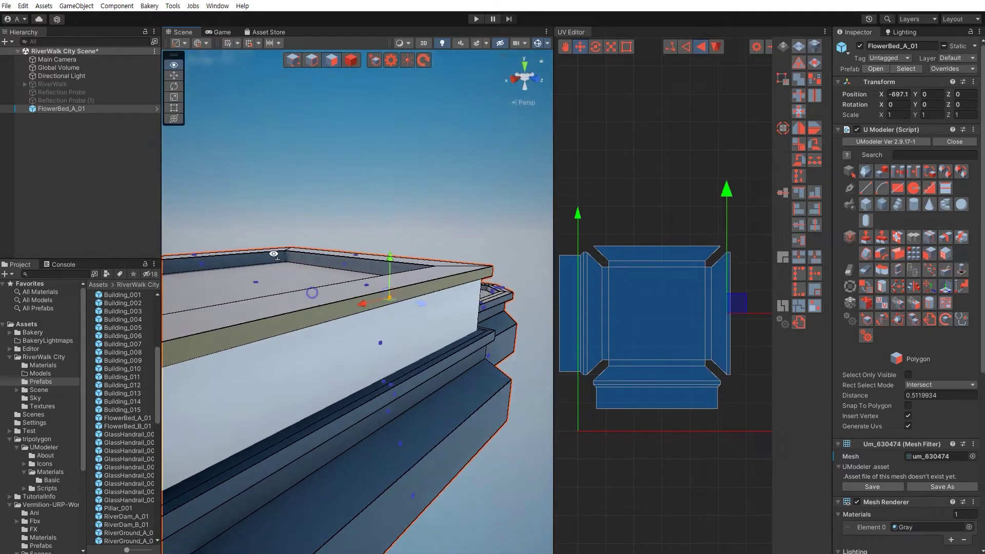
{"action": "left_click", "coordinate": [270, 190]}
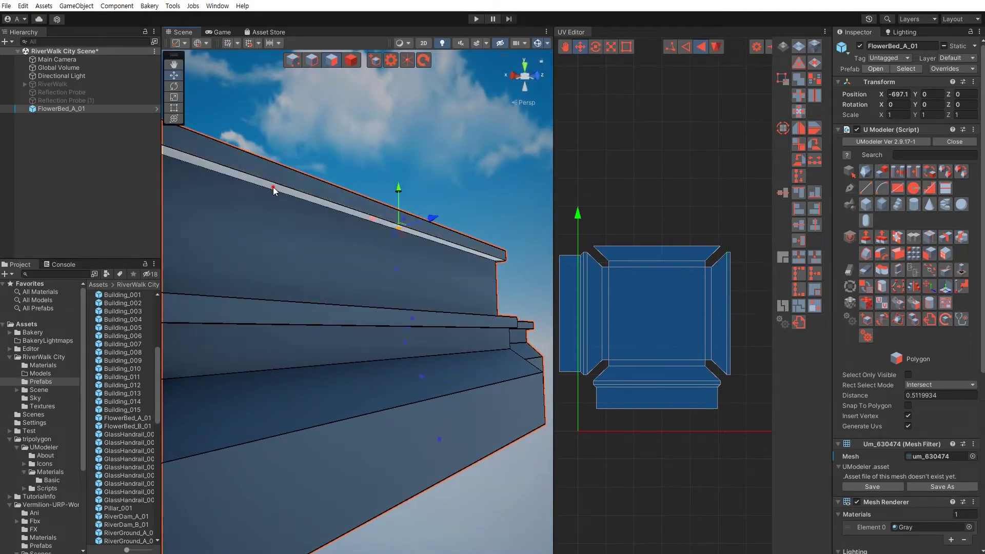
{"action": "left_click", "coordinate": [284, 229]}
{"action": "mouse_move", "coordinate": [285, 229]}
{"action": "left_mouse_down", "text": "alt"}
{"action": "mouse_move", "coordinate": [269, 258]}
{"action": "mouse_move", "coordinate": [308, 216]}
{"action": "left_mouse_up", "text": "alt"}
Add the side wall and thin ledge strip faces as strips on the cross island's right edge
{"action": "left_click", "coordinate": [337, 246]}
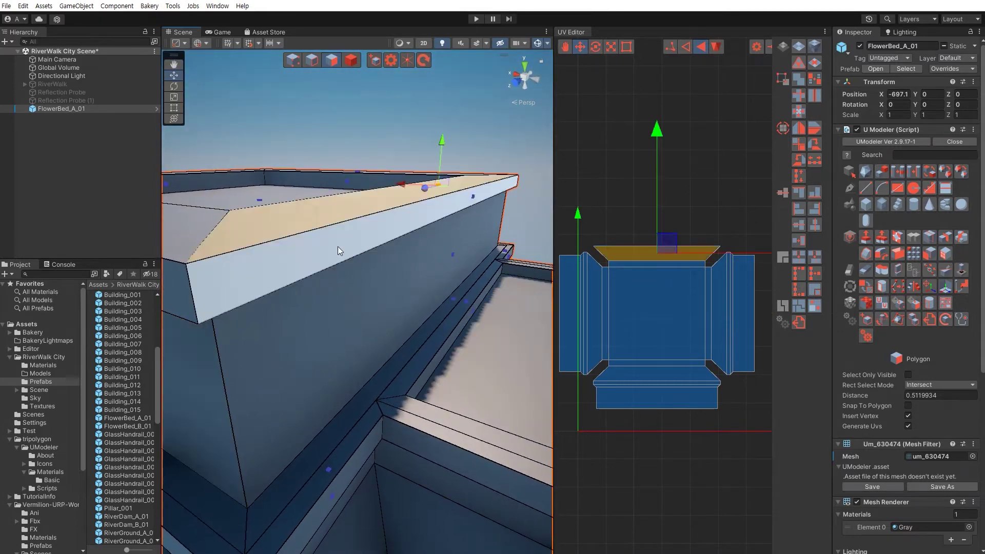
{"action": "left_click_drag", "start_coordinate": [352, 257], "coordinate": [362, 152], "text": "alt"}
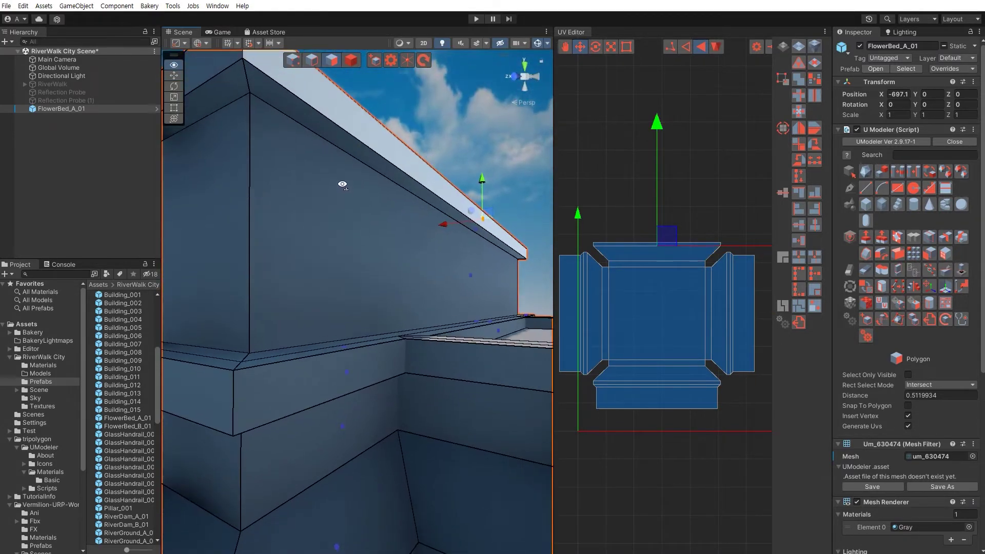
{"action": "left_click", "coordinate": [349, 211]}
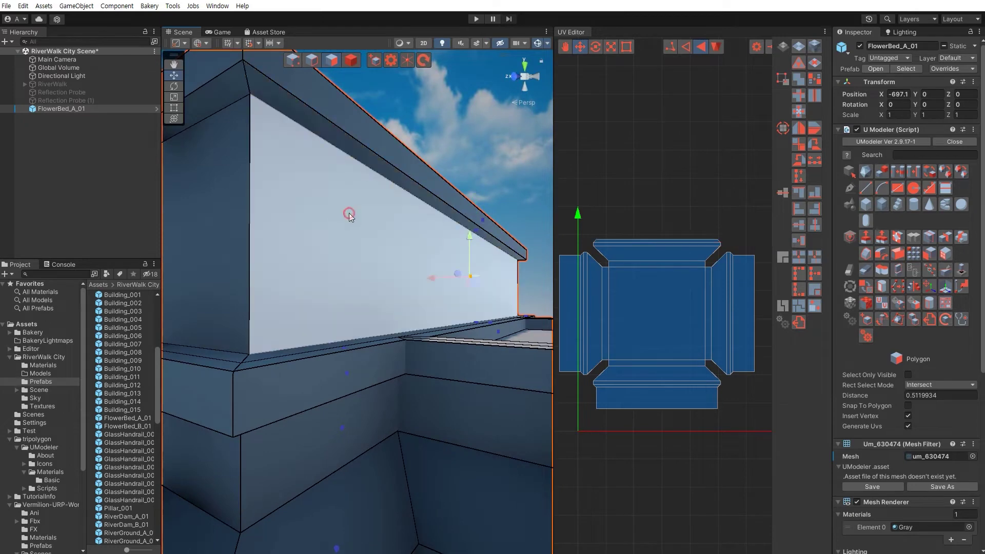
{"action": "mouse_move", "coordinate": [348, 214]}
{"action": "left_mouse_down", "text": "alt"}
{"action": "mouse_move", "coordinate": [308, 296]}
{"action": "mouse_move", "coordinate": [430, 317]}
{"action": "left_mouse_up", "text": "alt"}
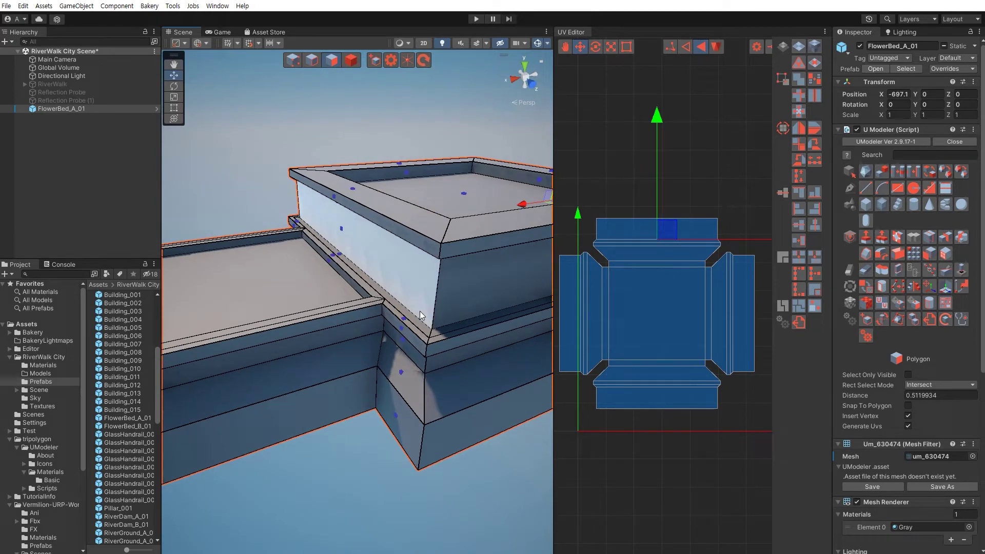
{"action": "mouse_move", "coordinate": [421, 310]}
{"action": "left_mouse_down", "text": "alt"}
{"action": "mouse_move", "coordinate": [412, 318]}
{"action": "mouse_move", "coordinate": [348, 297]}
{"action": "mouse_move", "coordinate": [337, 309]}
{"action": "left_mouse_up", "text": "alt"}
{"action": "left_click", "coordinate": [347, 296]}
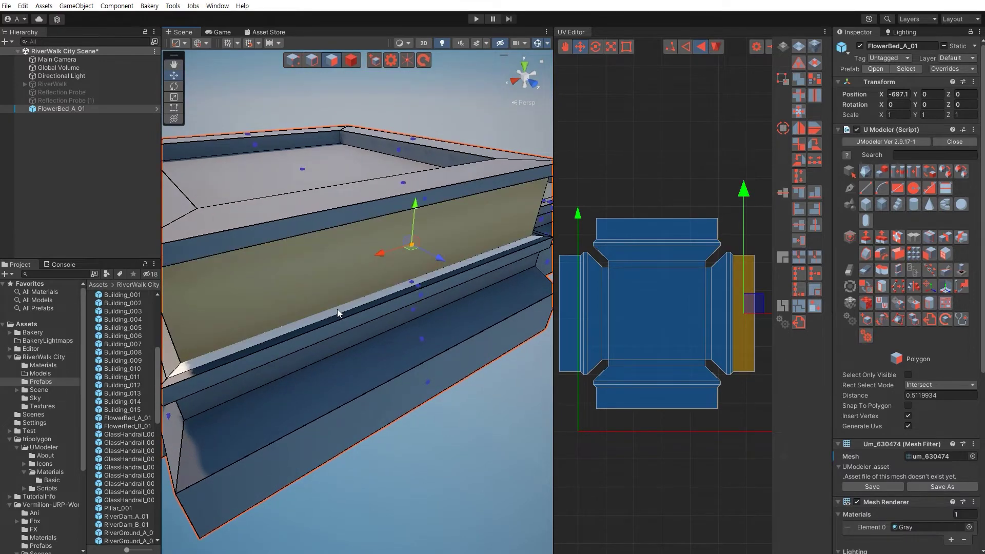
{"action": "left_click", "coordinate": [337, 308]}
{"action": "left_click", "coordinate": [340, 316]}
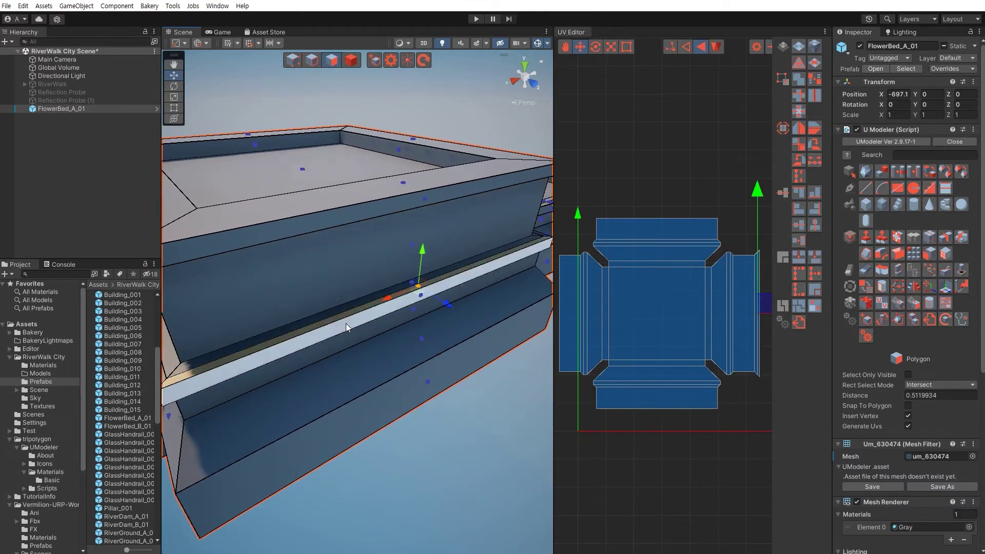
{"action": "left_click_drag", "start_coordinate": [350, 346], "coordinate": [337, 208], "text": "alt"}
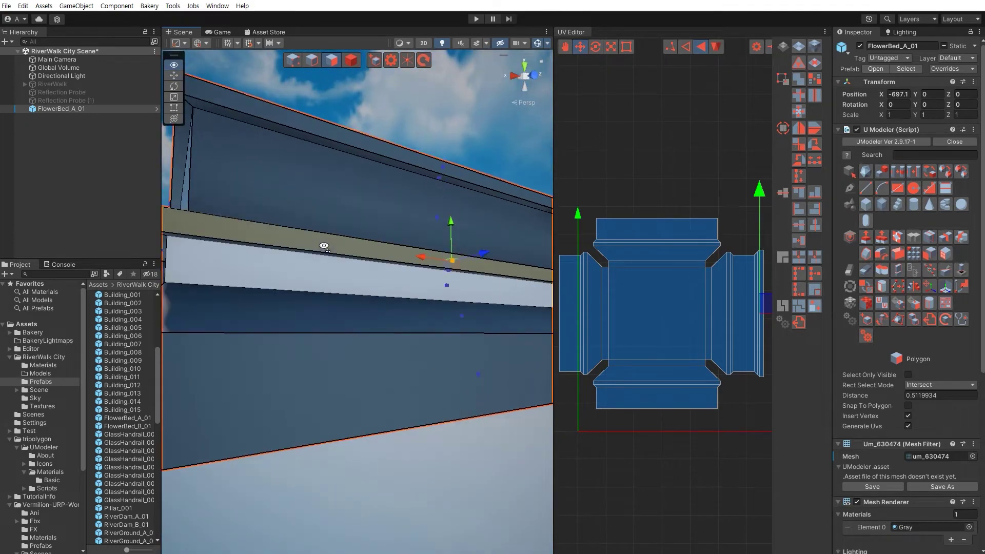
{"action": "mouse_move", "coordinate": [327, 246]}
{"action": "left_mouse_down", "text": "alt"}
{"action": "mouse_move", "coordinate": [335, 224]}
{"action": "mouse_move", "coordinate": [373, 350]}
{"action": "left_mouse_up", "text": "alt"}
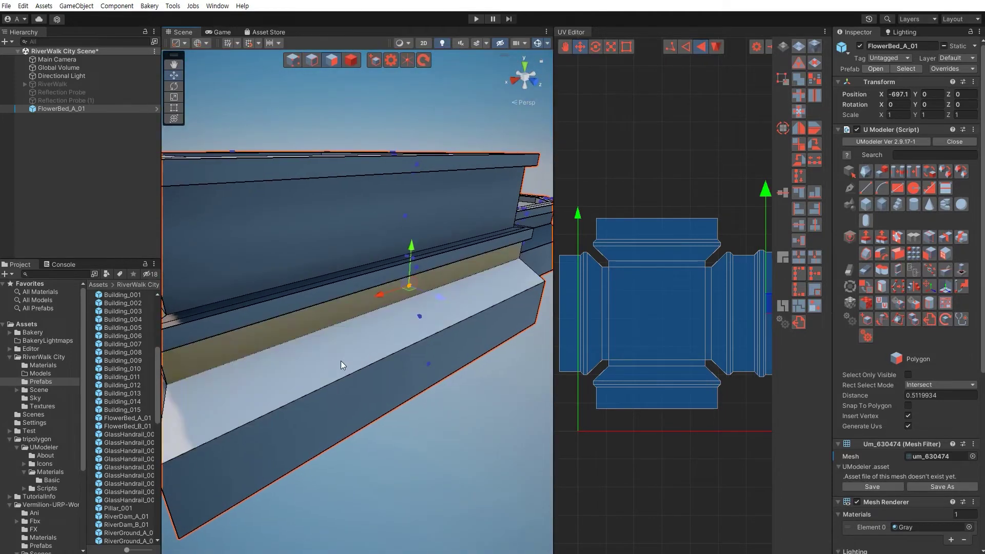
{"action": "left_click", "coordinate": [370, 395]}
Zoom out the UV Editor and pick the inner wall, rim top, adjacent and front rim faces
{"action": "scroll", "coordinate": [617, 356], "scroll_direction": "down", "scroll_amount": 2}
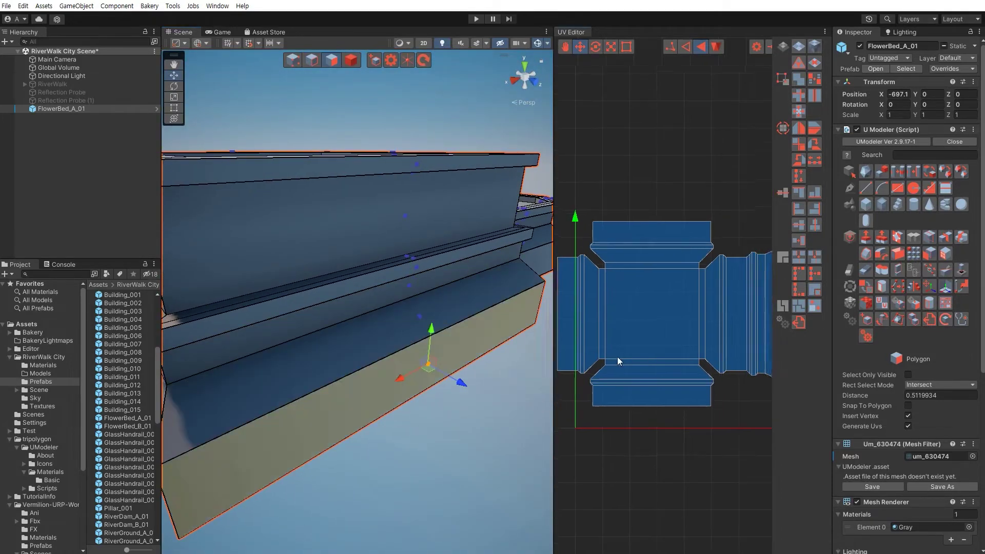
{"action": "scroll", "coordinate": [629, 351], "scroll_direction": "down", "scroll_amount": 2}
{"action": "scroll", "coordinate": [629, 352], "scroll_direction": "down", "scroll_amount": 1}
{"action": "mouse_move", "coordinate": [297, 384]}
{"action": "left_mouse_down", "text": "alt"}
{"action": "mouse_move", "coordinate": [309, 345]}
{"action": "mouse_move", "coordinate": [365, 299]}
{"action": "left_mouse_up", "text": "alt"}
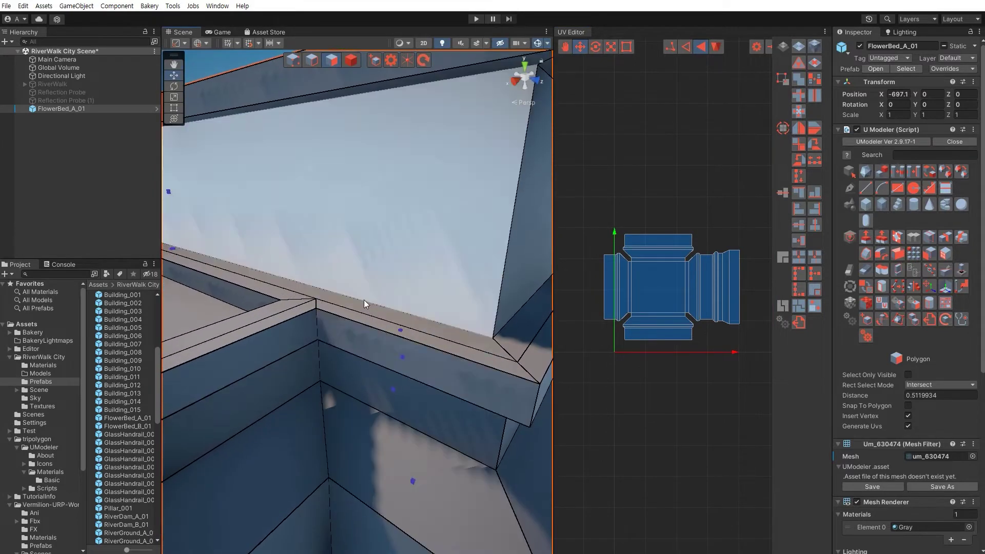
{"action": "left_click", "coordinate": [363, 301]}
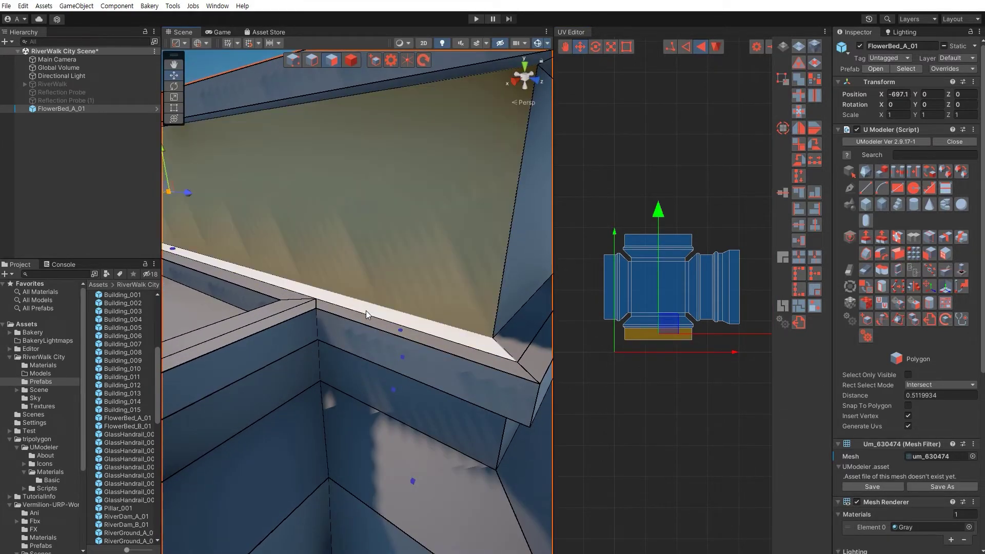
{"action": "left_click", "coordinate": [365, 310]}
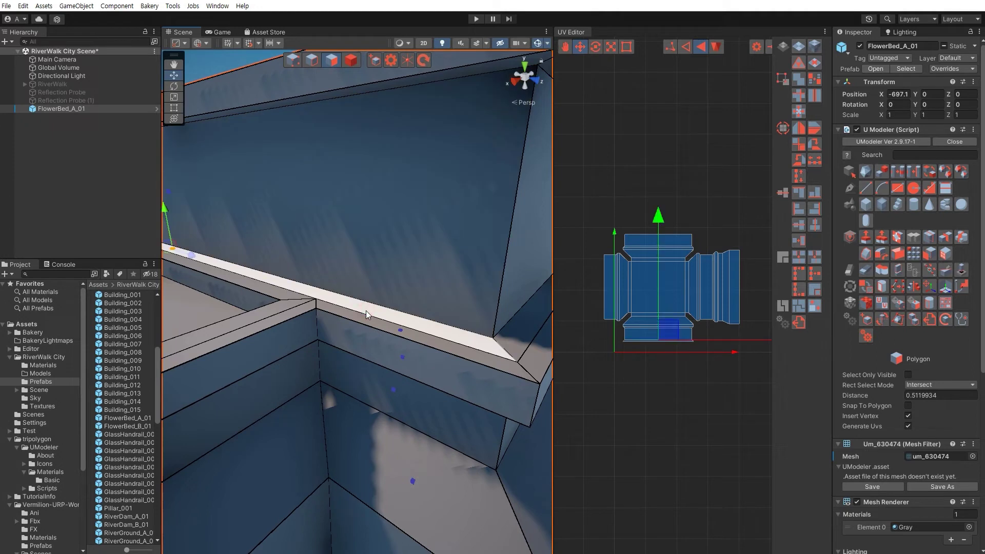
{"action": "left_click", "coordinate": [383, 326]}
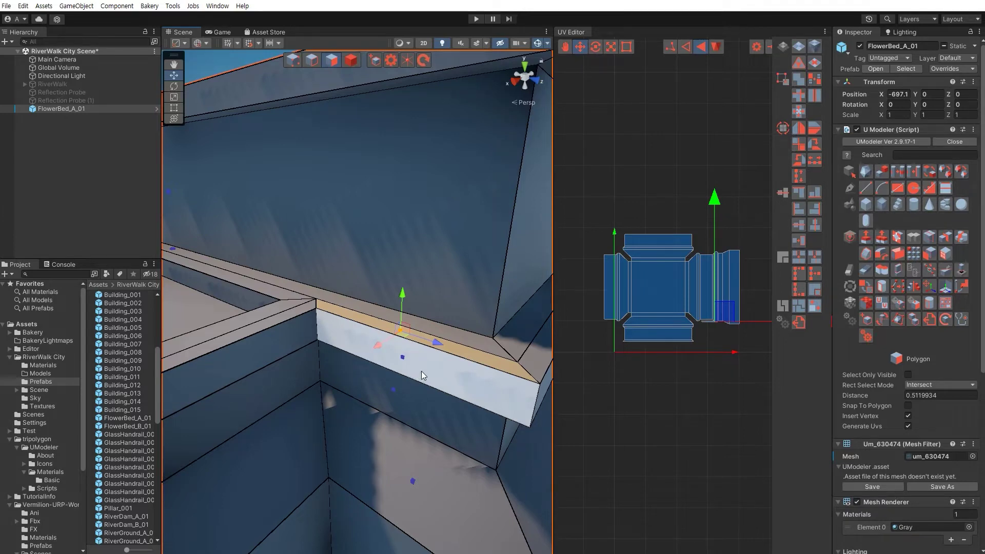
{"action": "left_click", "coordinate": [422, 375]}
{"action": "left_click_drag", "start_coordinate": [421, 375], "coordinate": [428, 241], "text": "alt"}
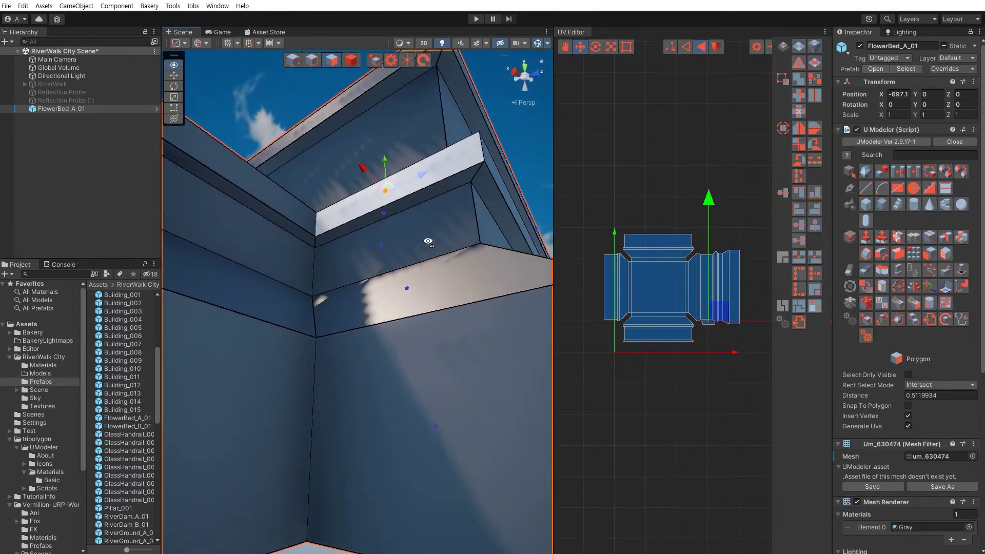
Select the white rim and front faces, then clear the large wall face selection
{"action": "left_click", "coordinate": [422, 233]}
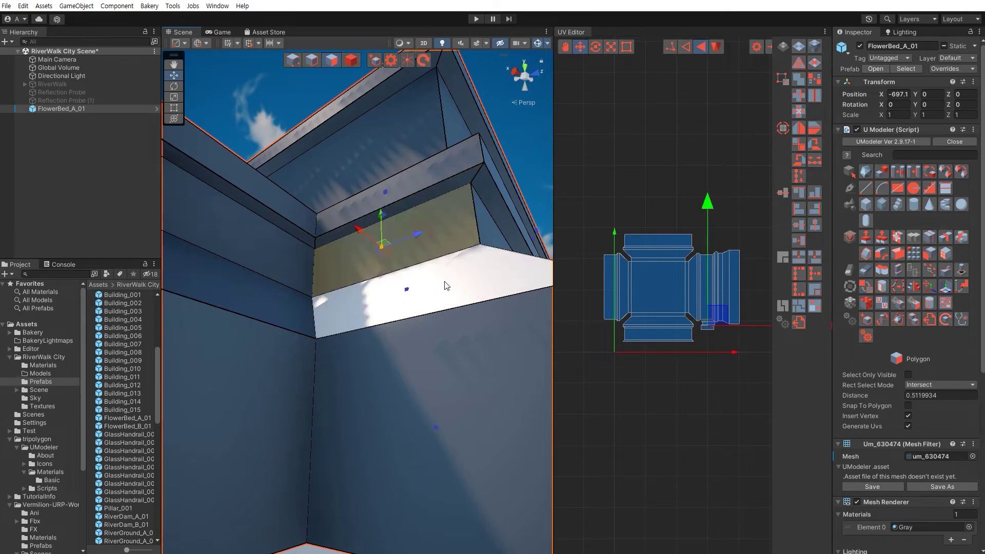
{"action": "left_click", "coordinate": [446, 286]}
{"action": "left_click_drag", "start_coordinate": [447, 285], "coordinate": [380, 379], "text": "alt"}
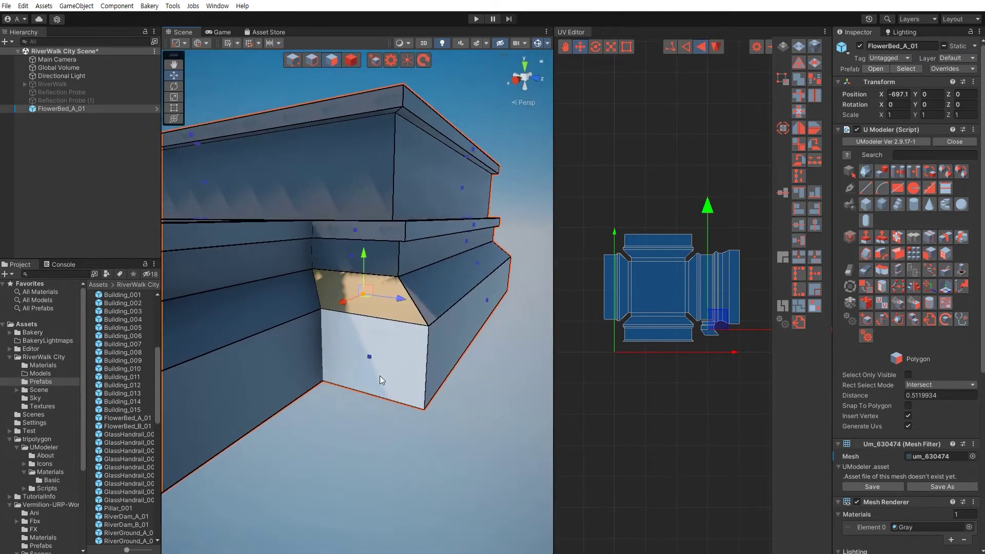
{"action": "left_click", "coordinate": [381, 378]}
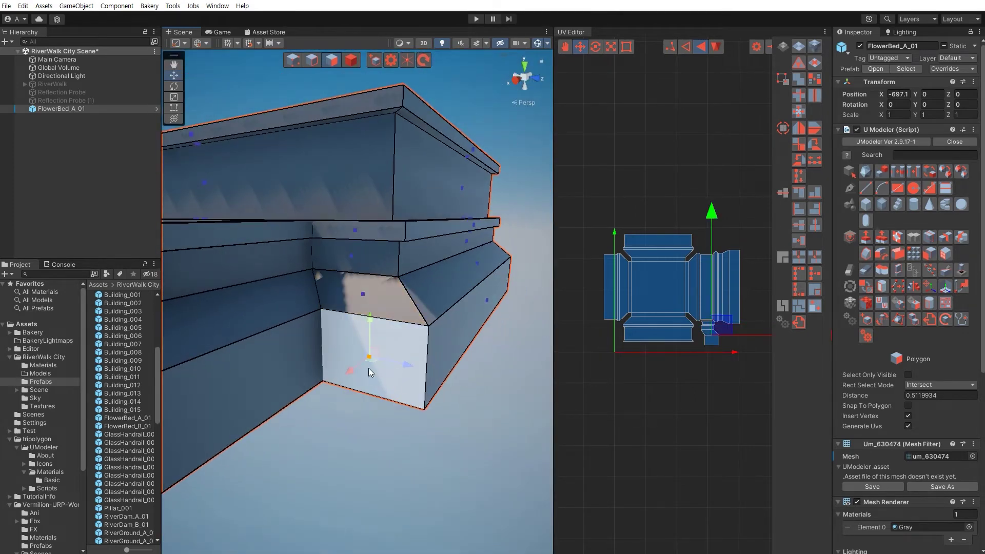
{"action": "mouse_move", "coordinate": [370, 370]}
{"action": "left_mouse_down", "text": "alt"}
{"action": "mouse_move", "coordinate": [457, 343]}
{"action": "mouse_move", "coordinate": [377, 344]}
{"action": "left_mouse_up", "text": "alt"}
{"action": "left_click", "coordinate": [372, 330]}
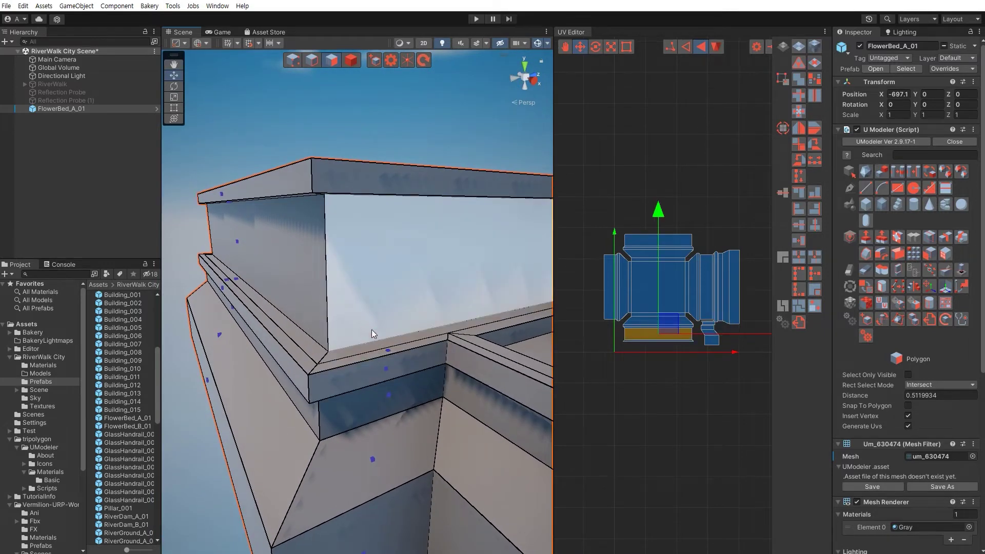
{"action": "left_click", "coordinate": [377, 345]}
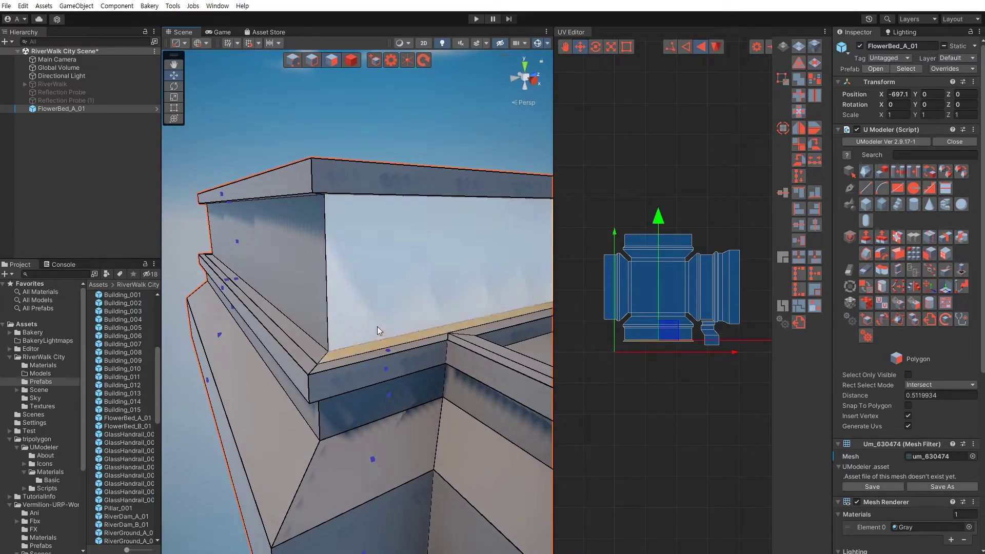
{"action": "left_click", "coordinate": [377, 326]}
{"action": "left_click", "coordinate": [377, 347]}
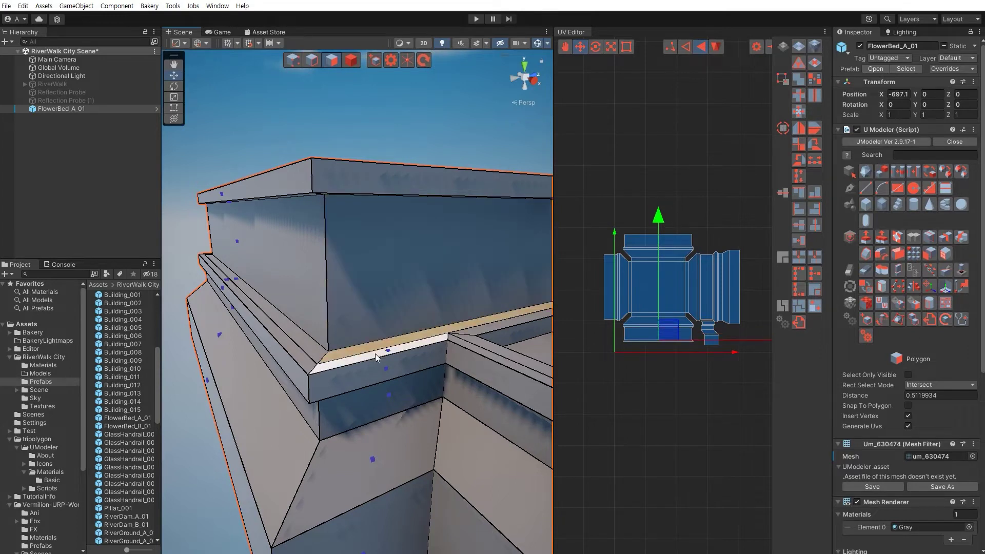
Select the ledge's top and front-edge strip faces
{"action": "left_click", "coordinate": [375, 353]}
{"action": "left_click", "coordinate": [365, 336]}
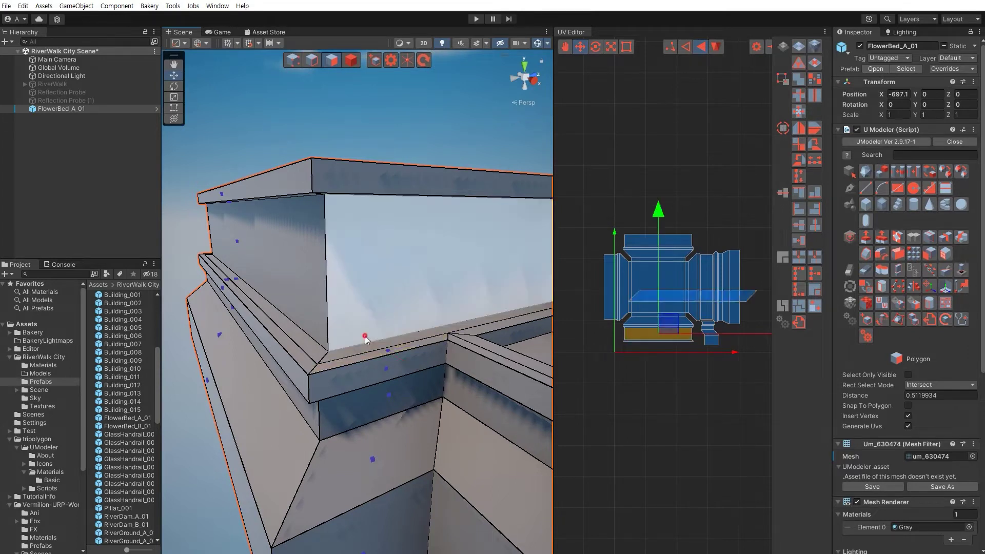
{"action": "left_click", "coordinate": [362, 348]}
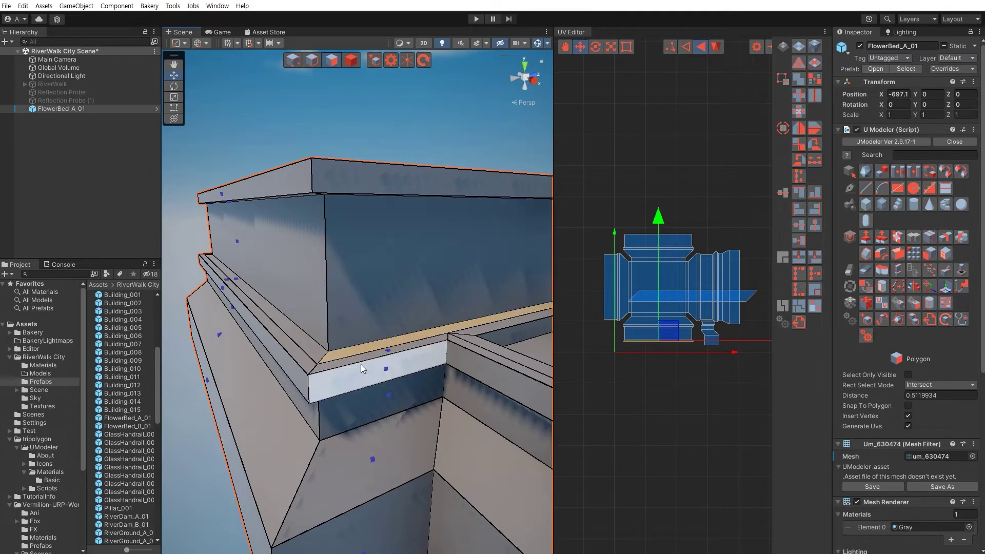
{"action": "left_click", "coordinate": [356, 359]}
{"action": "left_click", "coordinate": [355, 357]}
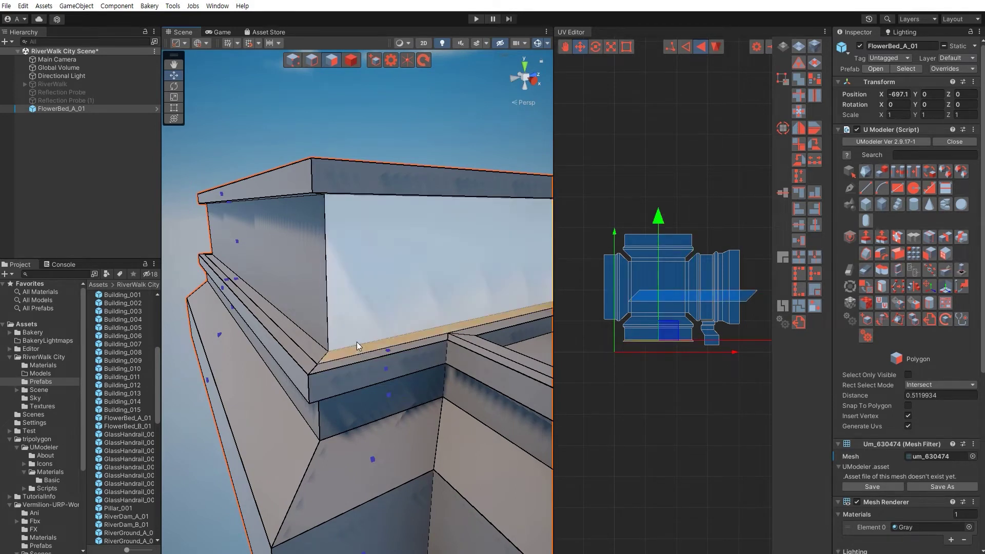
{"action": "left_click", "coordinate": [356, 342]}
{"action": "left_click", "coordinate": [361, 347]}
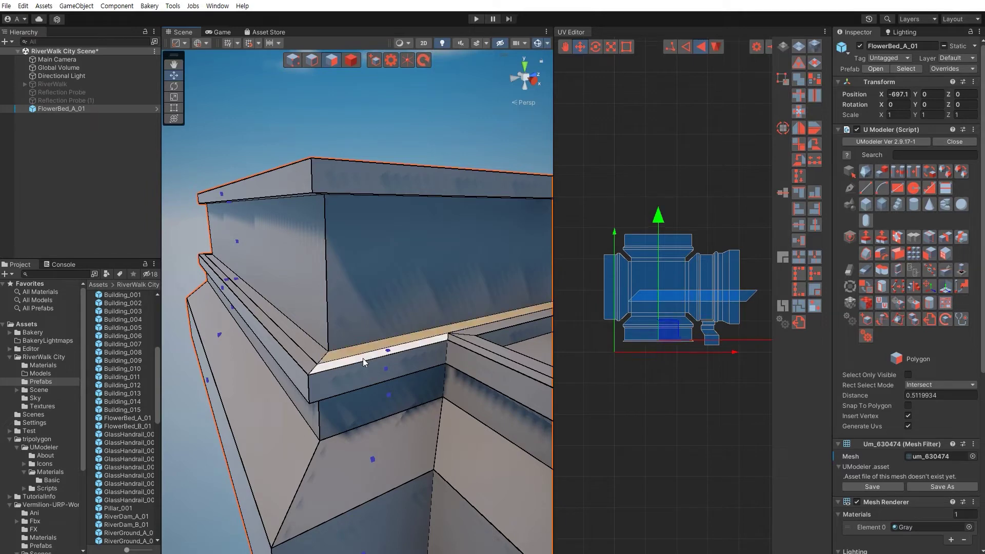
{"action": "left_click", "coordinate": [362, 358]}
Pick the remaining thin ledge strip and drag its long UV island below the cross layout
{"action": "right_click_drag", "start_coordinate": [363, 358], "coordinate": [334, 324]}
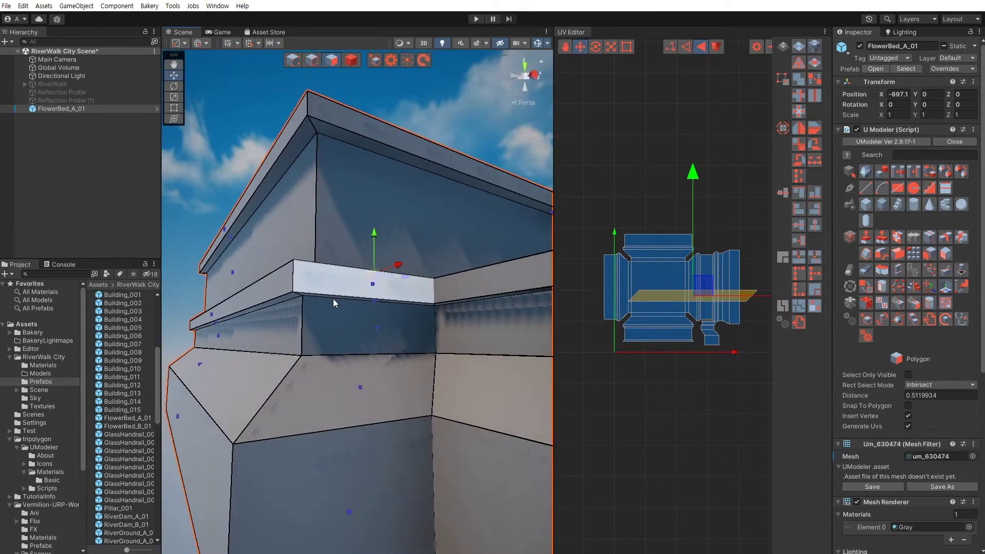
{"action": "left_click", "coordinate": [275, 326]}
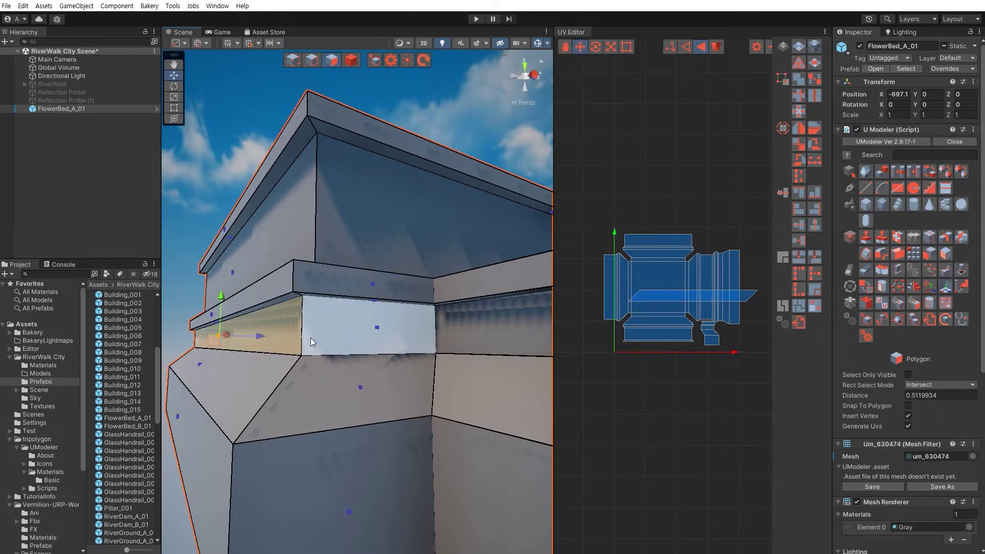
{"action": "mouse_move", "coordinate": [335, 322]}
{"action": "right_mouse_down"}
{"action": "mouse_move", "coordinate": [352, 285]}
{"action": "mouse_move", "coordinate": [346, 364]}
{"action": "right_mouse_up"}
{"action": "left_click", "coordinate": [352, 284]}
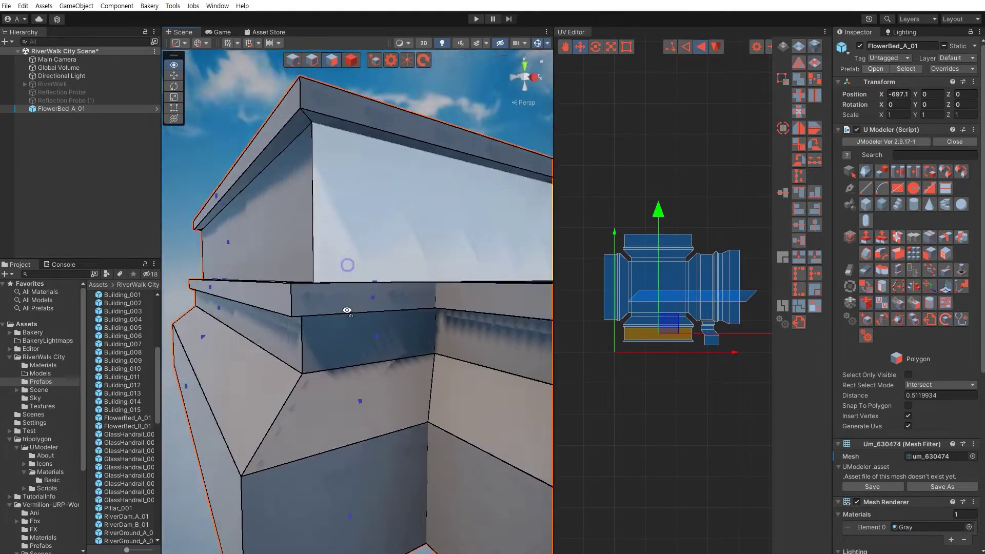
{"action": "left_click", "coordinate": [350, 381]}
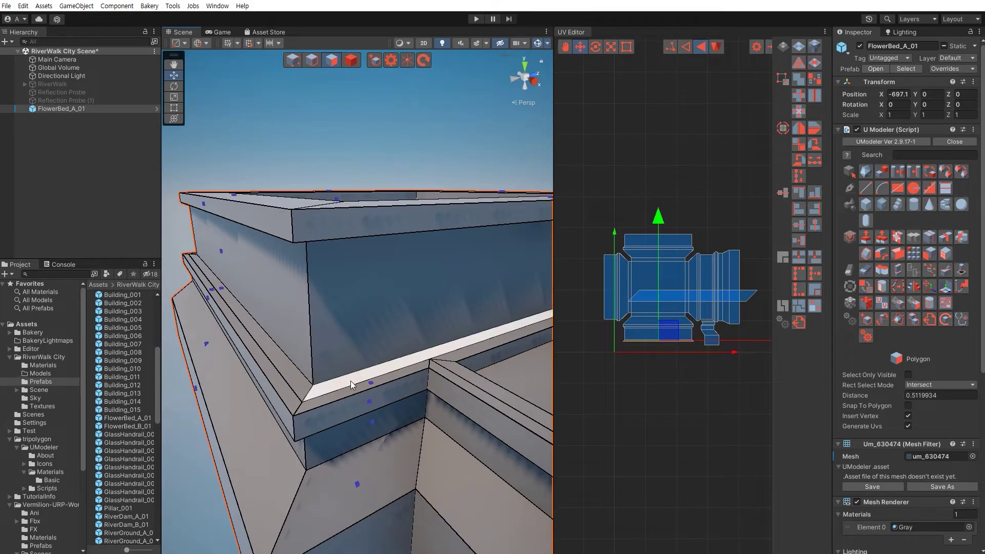
{"action": "left_click", "coordinate": [350, 380]}
{"action": "left_click_drag", "start_coordinate": [708, 287], "coordinate": [659, 353]}
{"action": "scroll", "coordinate": [659, 341], "scroll_direction": "up", "scroll_amount": 5}
Switch to the Move gizmo and Vertex mode, trying vertices at the ledge corner
{"action": "key", "text": "w"}
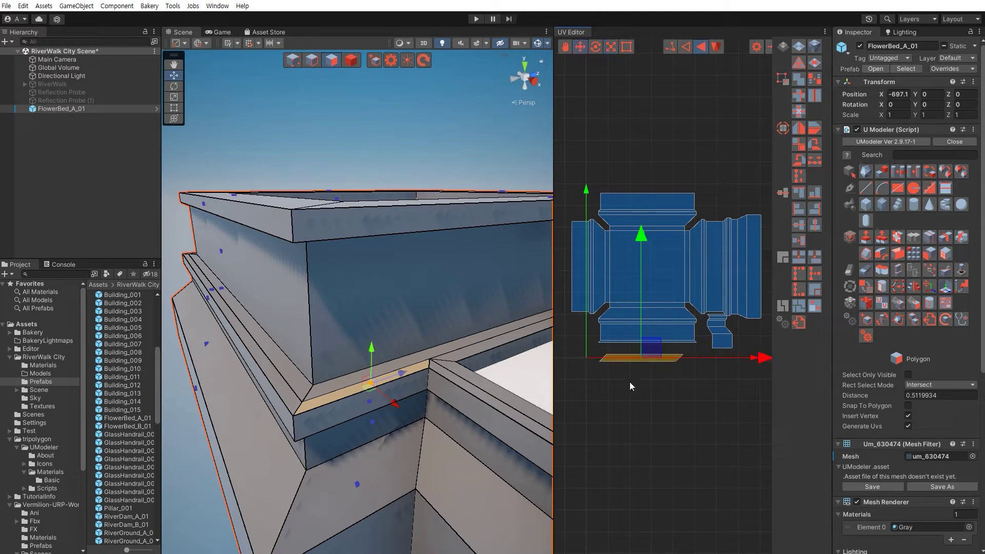
{"action": "key", "text": "1"}
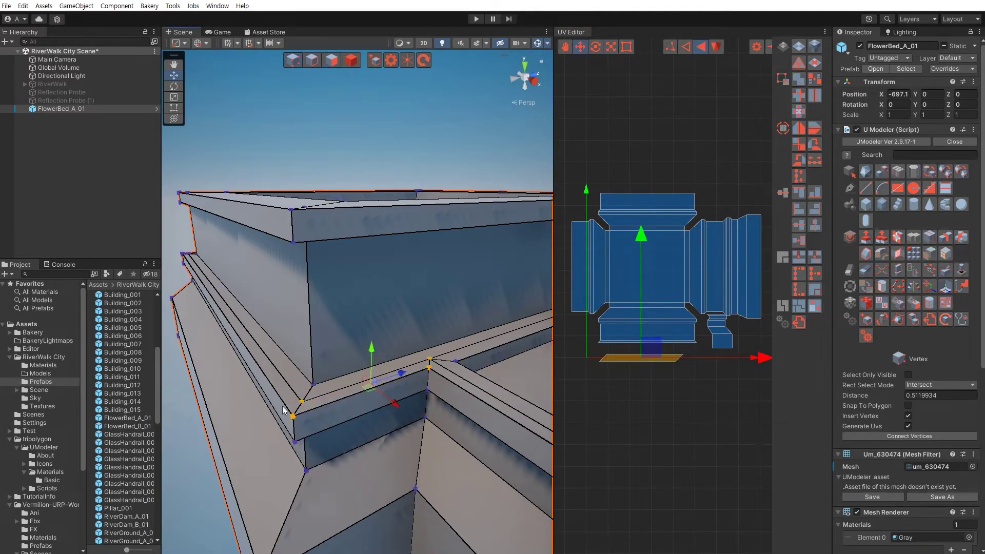
{"action": "left_click", "coordinate": [302, 422]}
{"action": "left_click", "coordinate": [596, 401]}
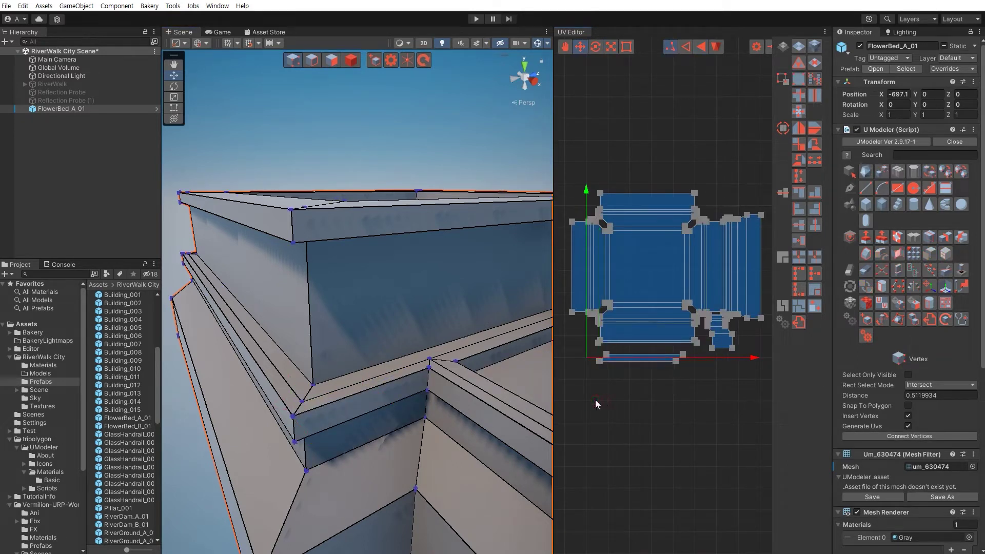
{"action": "left_click", "coordinate": [302, 402]}
{"action": "left_click", "coordinate": [628, 388]}
{"action": "scroll", "coordinate": [609, 362], "scroll_direction": "up", "scroll_amount": 2}
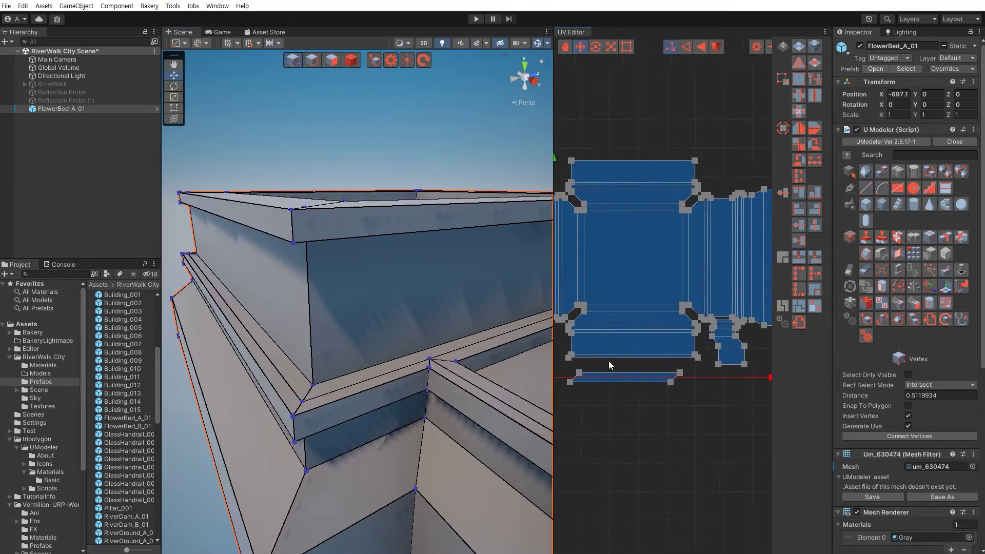
{"action": "middle_click_drag", "start_coordinate": [593, 397], "coordinate": [620, 379]}
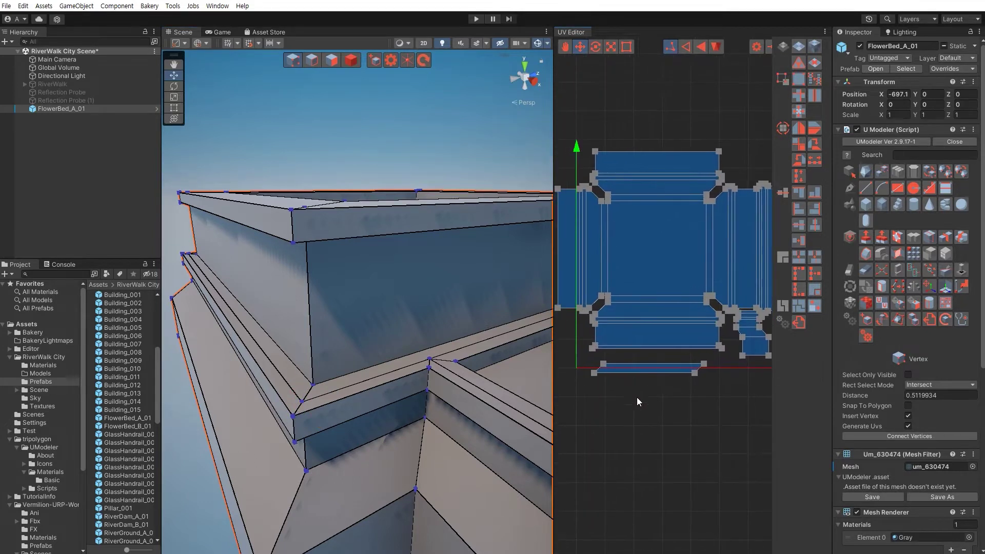
In UV face selection, drag the thin strip island just below the cross-shaped island
{"action": "left_click", "coordinate": [695, 50]}
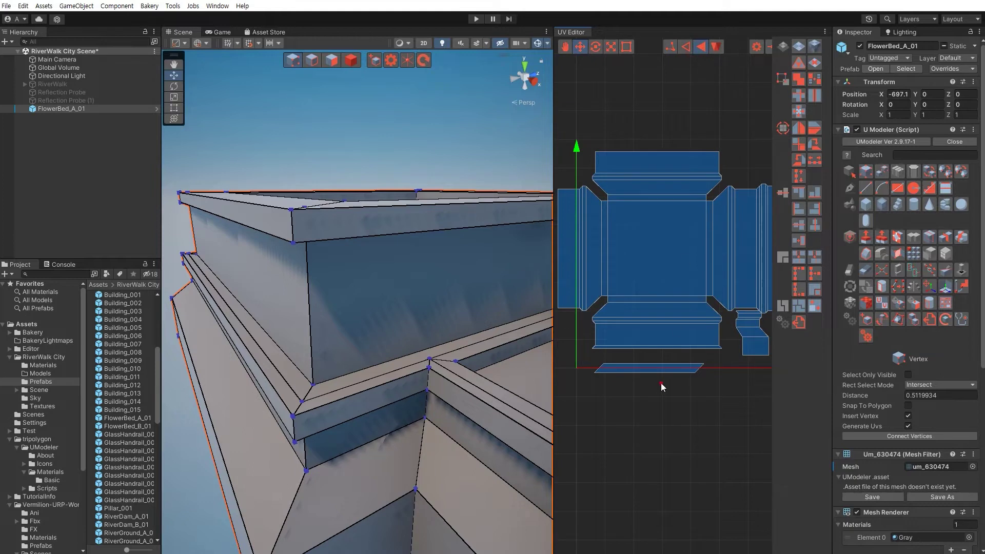
{"action": "left_click", "coordinate": [626, 369]}
{"action": "left_click_drag", "start_coordinate": [666, 358], "coordinate": [675, 345]}
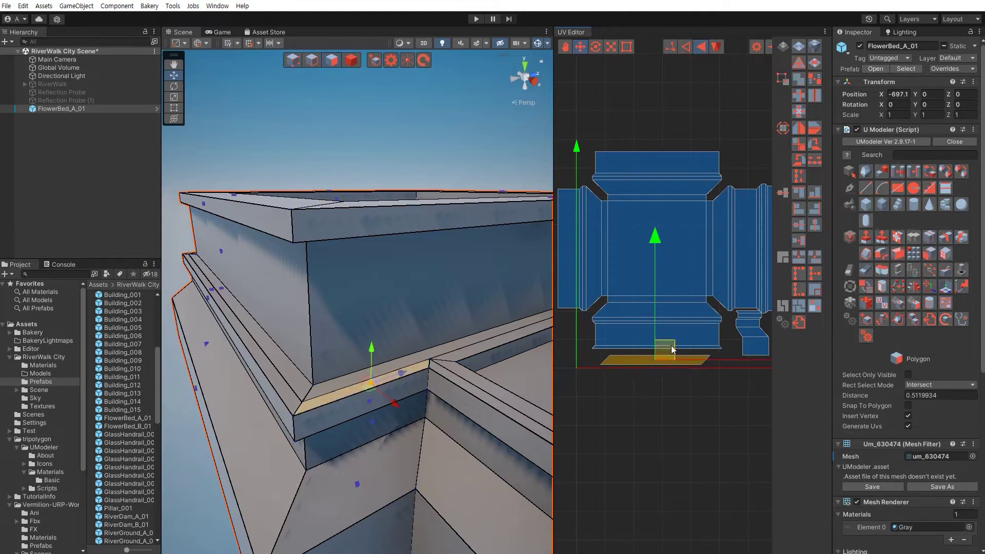
{"action": "scroll", "coordinate": [667, 353], "scroll_direction": "down", "scroll_amount": 2}
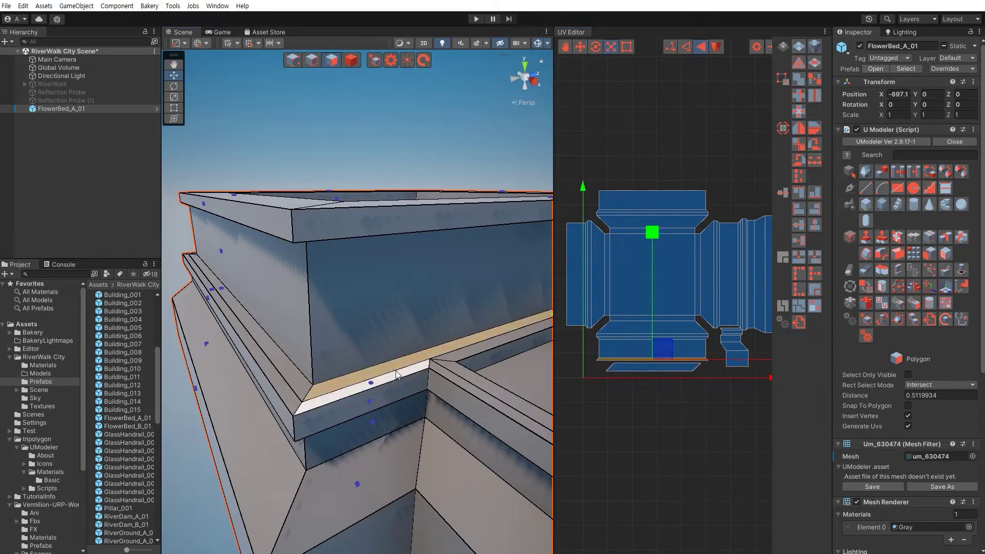
{"action": "scroll", "coordinate": [667, 363], "scroll_direction": "up", "scroll_amount": 2}
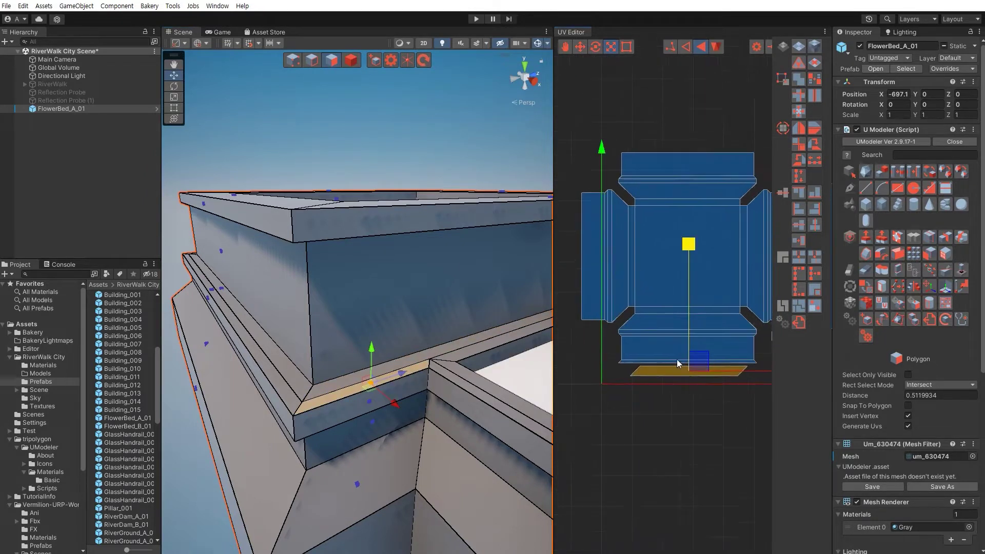
{"action": "scroll", "coordinate": [676, 359], "scroll_direction": "up", "scroll_amount": 1}
{"action": "left_click_drag", "start_coordinate": [697, 375], "coordinate": [647, 360]}
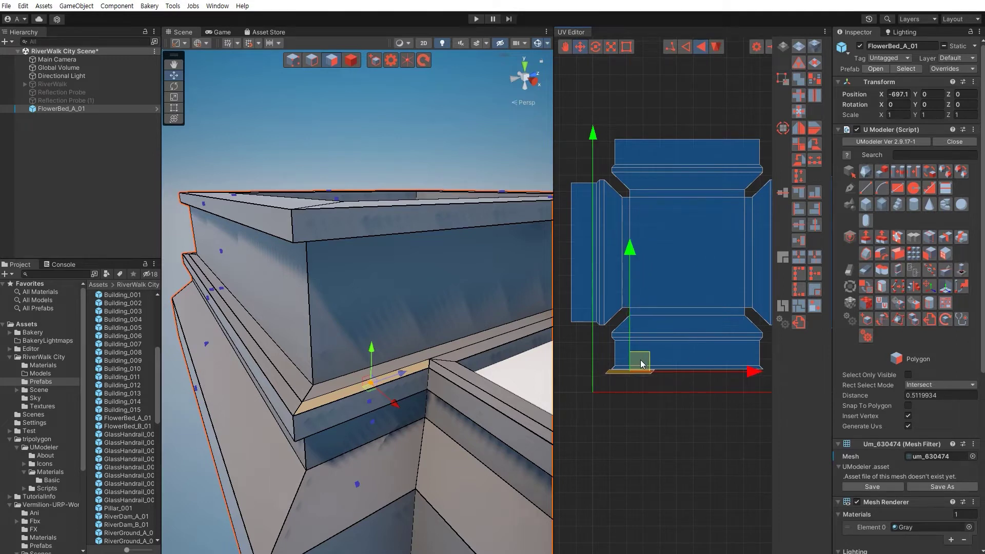
{"action": "scroll", "coordinate": [596, 409], "scroll_direction": "up", "scroll_amount": 2}
{"action": "middle_click_drag", "start_coordinate": [595, 407], "coordinate": [660, 368]}
{"action": "scroll", "coordinate": [667, 380], "scroll_direction": "up", "scroll_amount": 1}
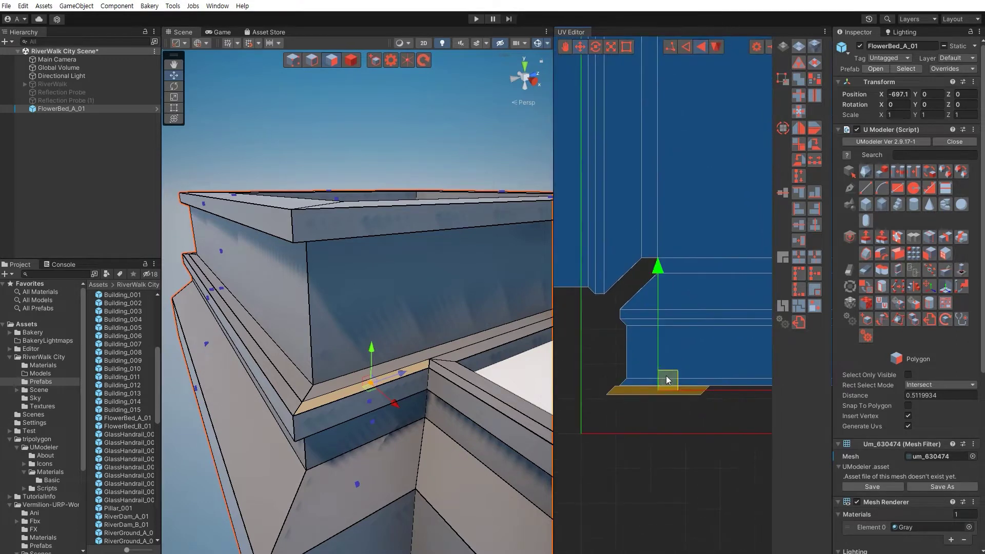
Select the ledge face, the planter's inner face and the lower ledge face in the Scene view
{"action": "left_click", "coordinate": [343, 410]}
{"action": "mouse_move", "coordinate": [343, 410]}
{"action": "left_mouse_down", "text": "alt"}
{"action": "mouse_move", "coordinate": [359, 251]}
{"action": "mouse_move", "coordinate": [353, 186]}
{"action": "left_mouse_up", "text": "alt"}
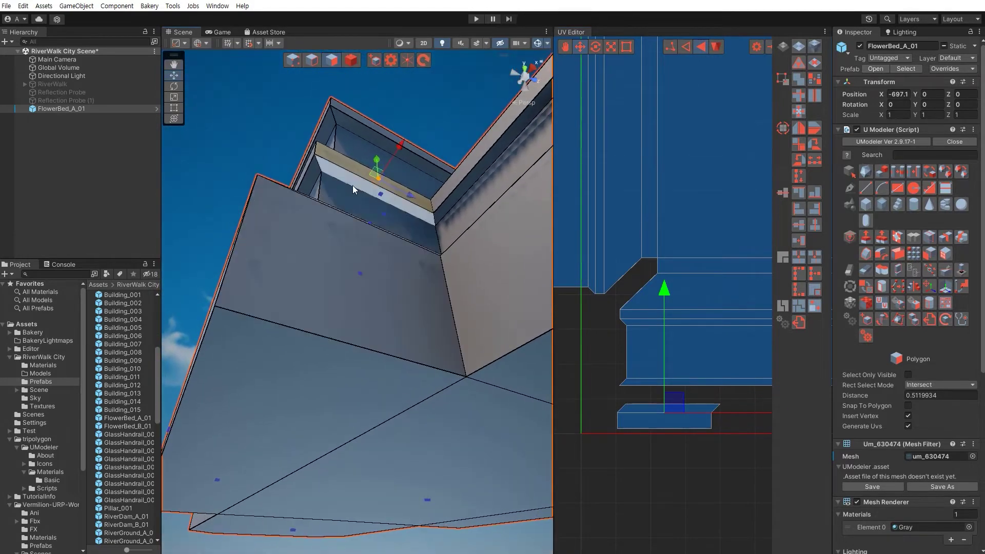
{"action": "left_click", "coordinate": [352, 186]}
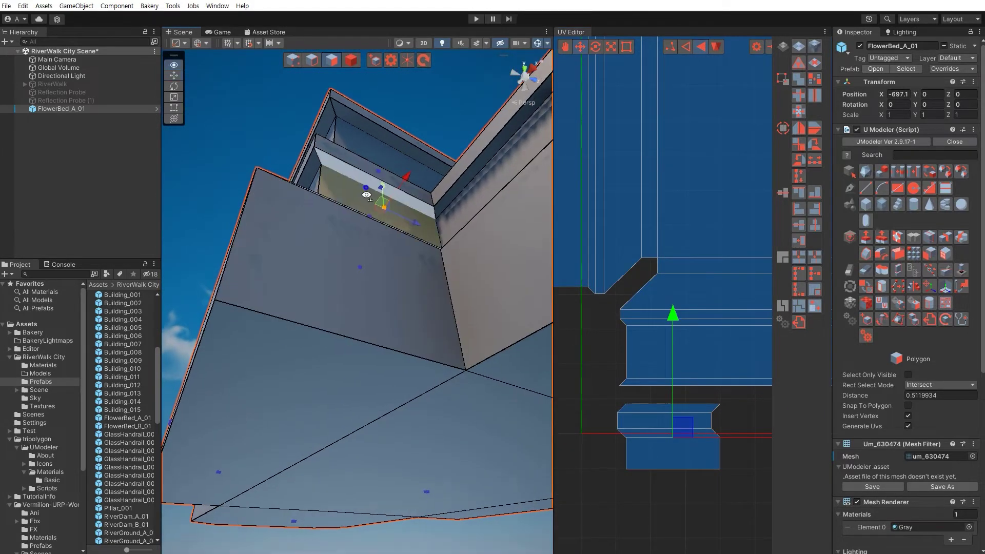
{"action": "left_click_drag", "start_coordinate": [390, 308], "coordinate": [430, 365], "text": "alt"}
{"action": "left_click", "coordinate": [430, 364]}
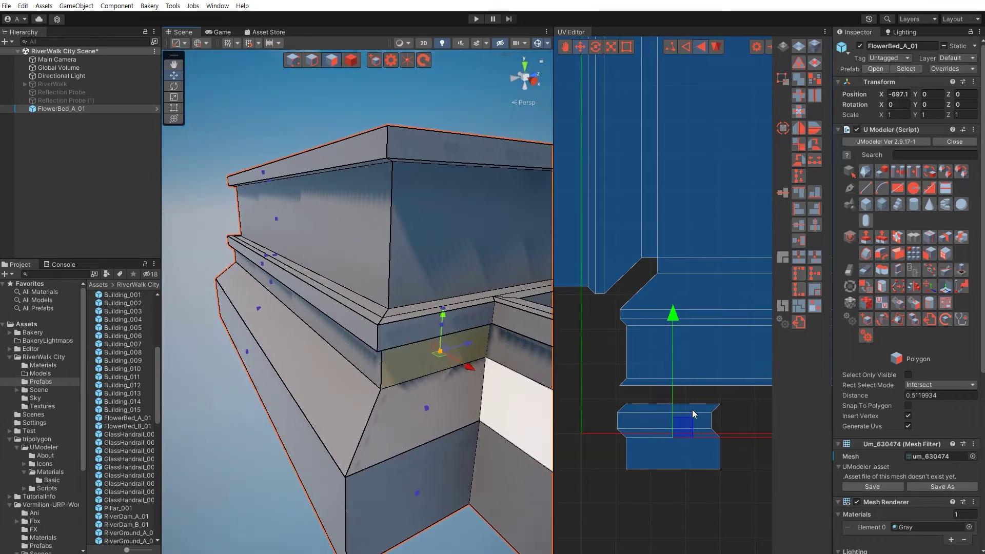
{"action": "scroll", "coordinate": [684, 392], "scroll_direction": "down", "scroll_amount": 5}
Check the UVs of a rim face and the lower front face from above
{"action": "left_click_drag", "start_coordinate": [390, 359], "coordinate": [348, 362], "text": "alt"}
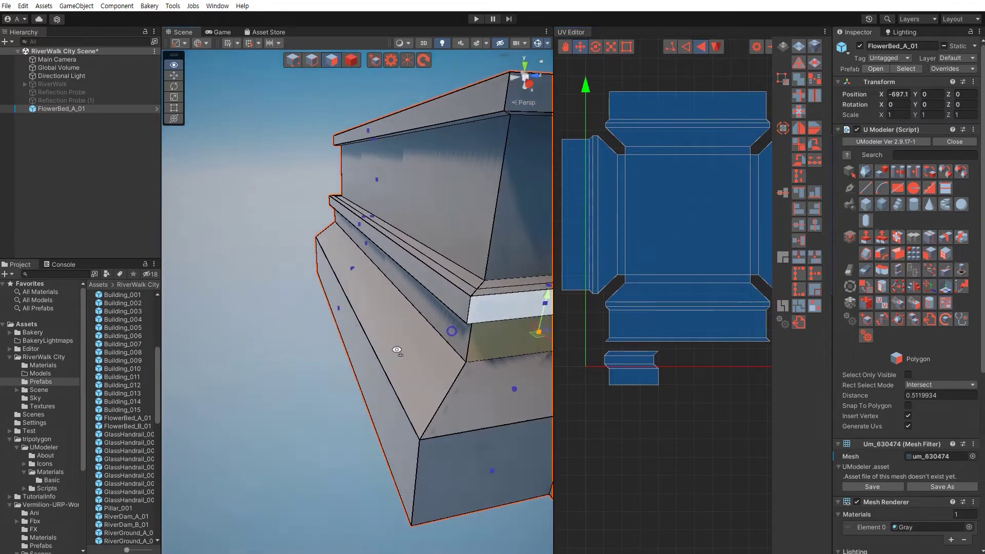
{"action": "left_click", "coordinate": [382, 359]}
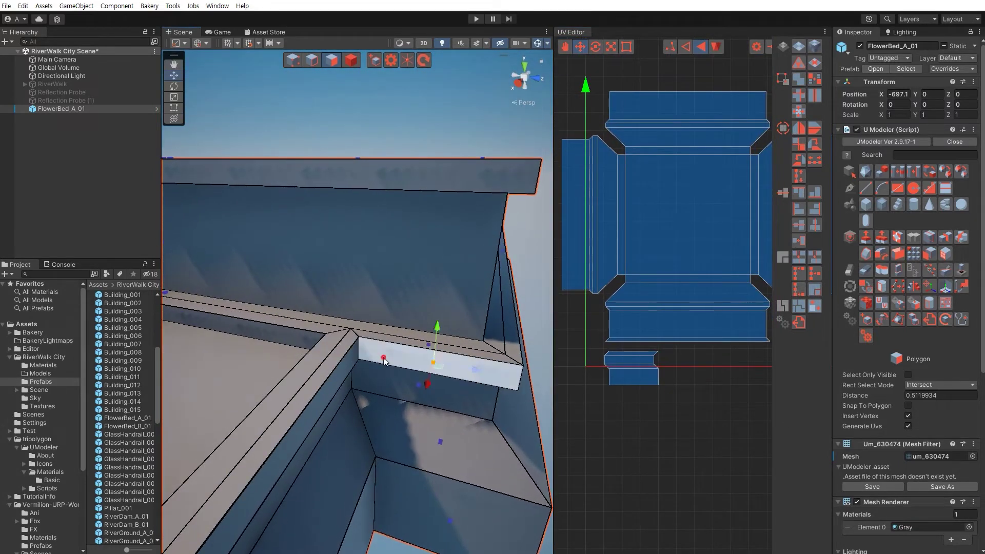
{"action": "scroll", "coordinate": [658, 353], "scroll_direction": "up", "scroll_amount": 3}
{"action": "scroll", "coordinate": [692, 353], "scroll_direction": "up", "scroll_amount": 2}
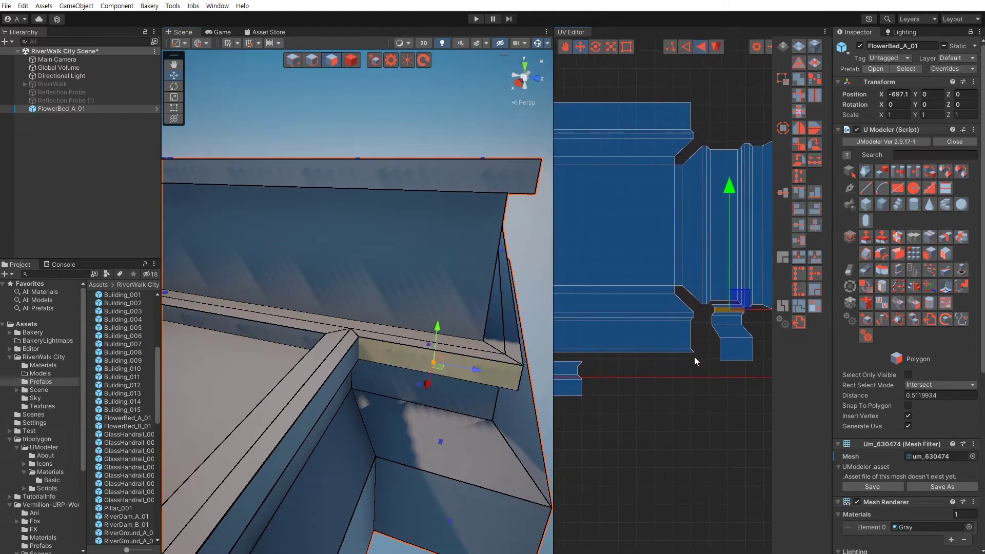
{"action": "left_click", "coordinate": [454, 391]}
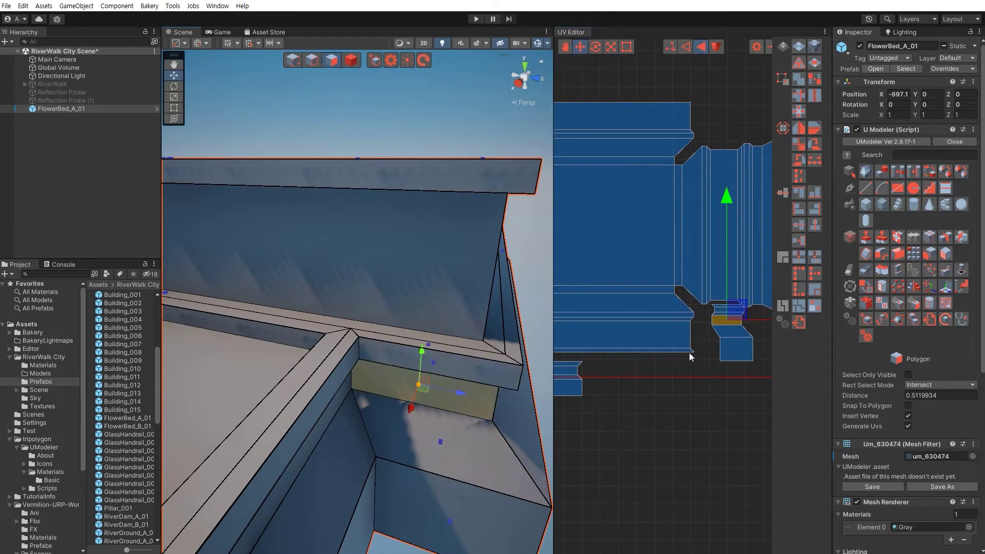
{"action": "left_click", "coordinate": [712, 363]}
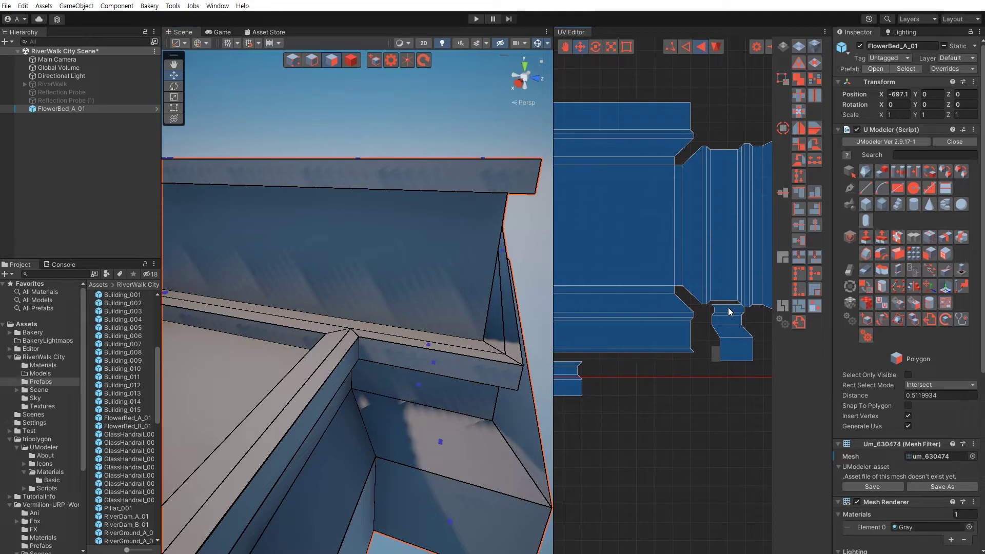
Move the small UV island down and left, then frame the whole UV layout
{"action": "left_click", "coordinate": [730, 311]}
{"action": "left_click", "coordinate": [700, 405]}
{"action": "left_click", "coordinate": [715, 331]}
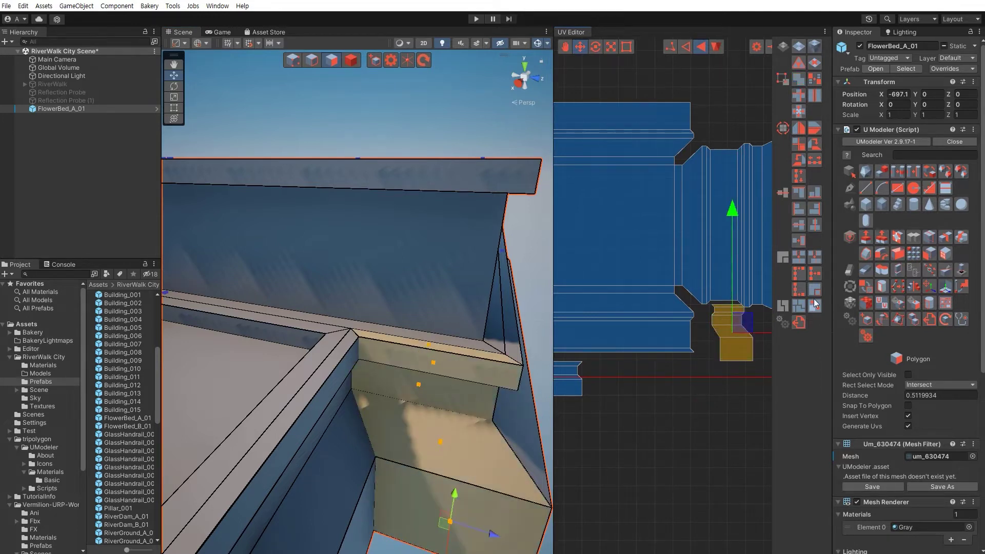
{"action": "mouse_move", "coordinate": [751, 321]}
{"action": "left_mouse_down"}
{"action": "mouse_move", "coordinate": [687, 368]}
{"action": "mouse_move", "coordinate": [700, 368]}
{"action": "left_mouse_up"}
{"action": "left_click", "coordinate": [667, 428]}
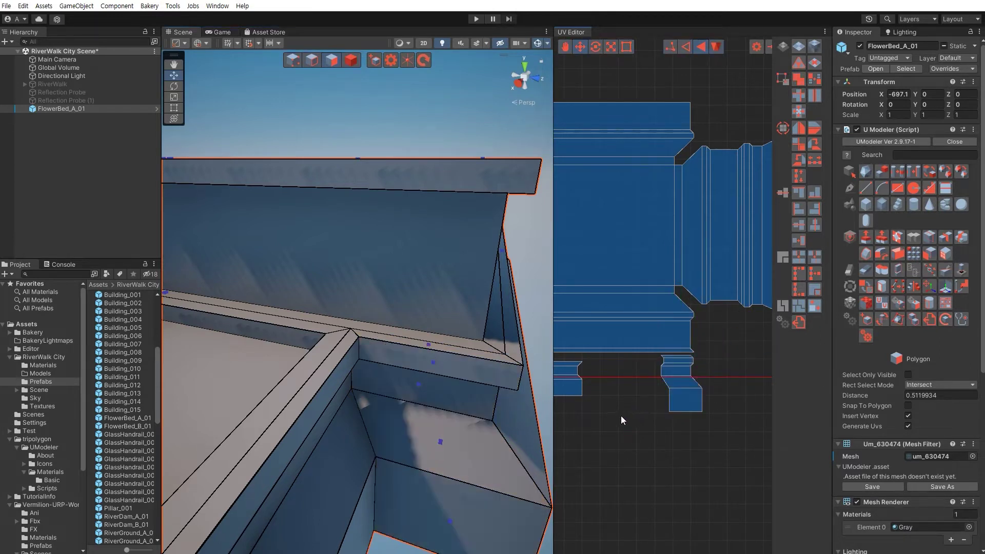
{"action": "key", "text": "f"}
{"action": "left_click_drag", "start_coordinate": [594, 344], "coordinate": [594, 345]}
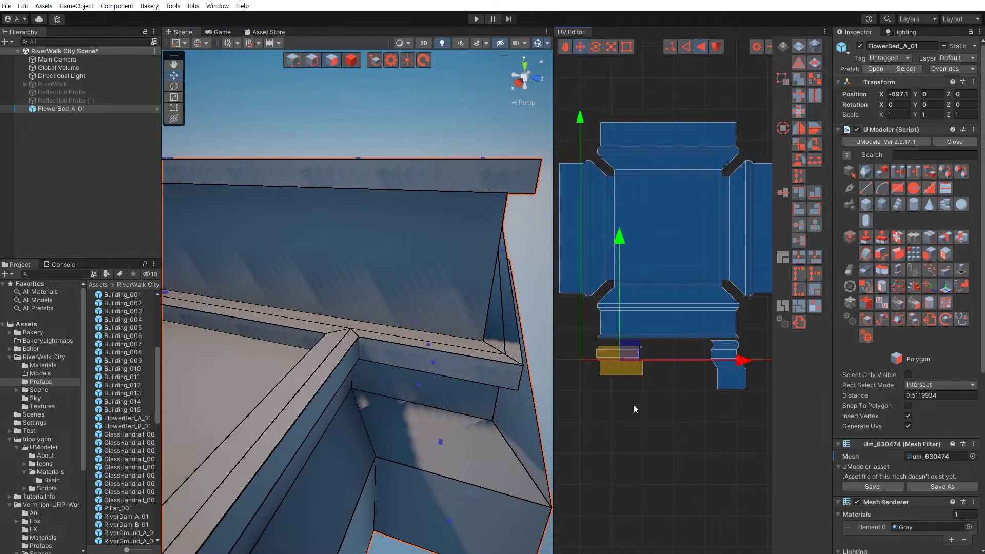
{"action": "left_click", "coordinate": [634, 404]}
Inspect the UVs of the flowerbed's band, slanted and lower front faces
{"action": "mouse_move", "coordinate": [537, 383]}
{"action": "left_mouse_down", "text": "alt"}
{"action": "mouse_move", "coordinate": [432, 316]}
{"action": "mouse_move", "coordinate": [437, 275]}
{"action": "left_mouse_up", "text": "alt"}
{"action": "left_click", "coordinate": [396, 269]}
{"action": "left_click", "coordinate": [388, 306]}
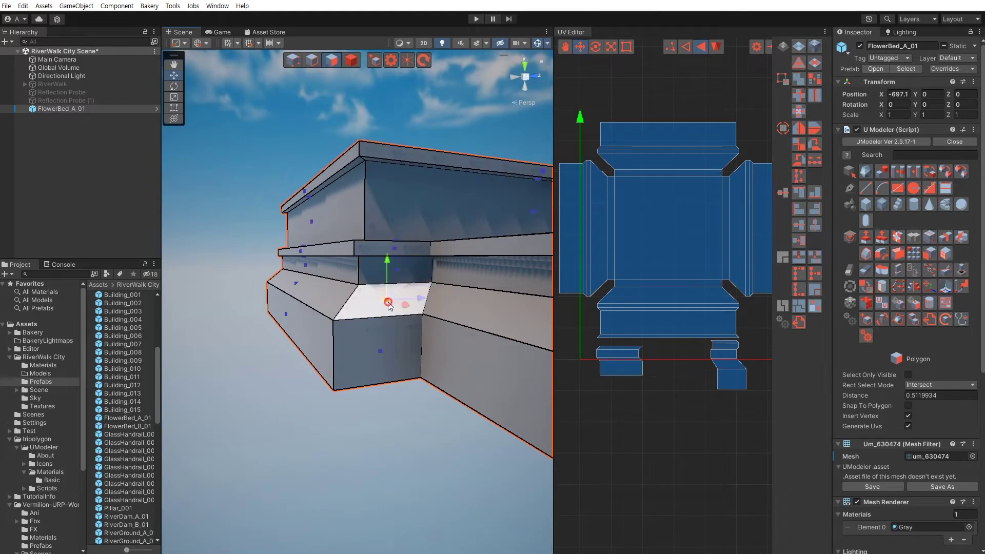
{"action": "left_click", "coordinate": [368, 347]}
{"action": "left_click", "coordinate": [691, 444]}
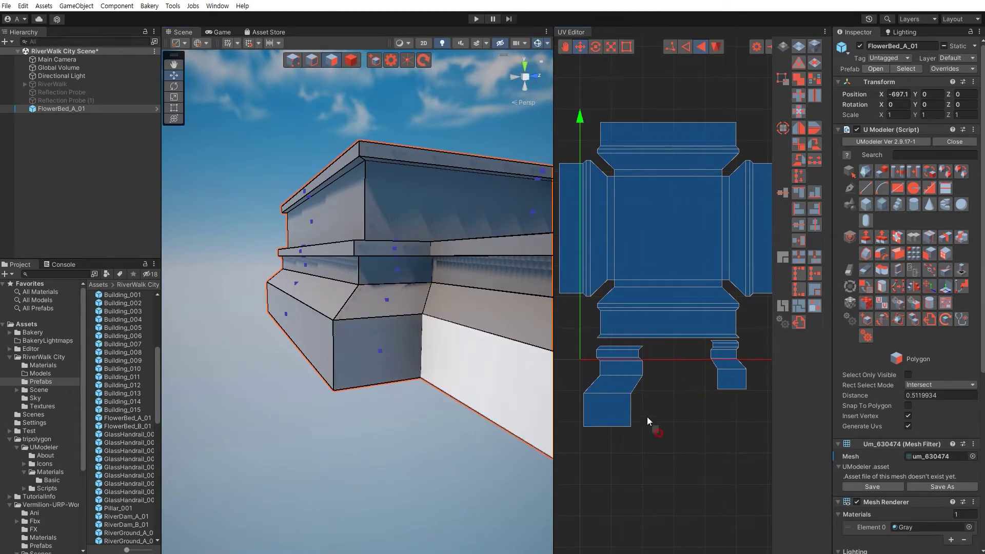
Move the lower-left UV island up beside the other small island
{"action": "left_click_drag", "start_coordinate": [627, 382], "coordinate": [595, 344]}
{"action": "left_click", "coordinate": [636, 397]}
{"action": "left_click", "coordinate": [629, 379]}
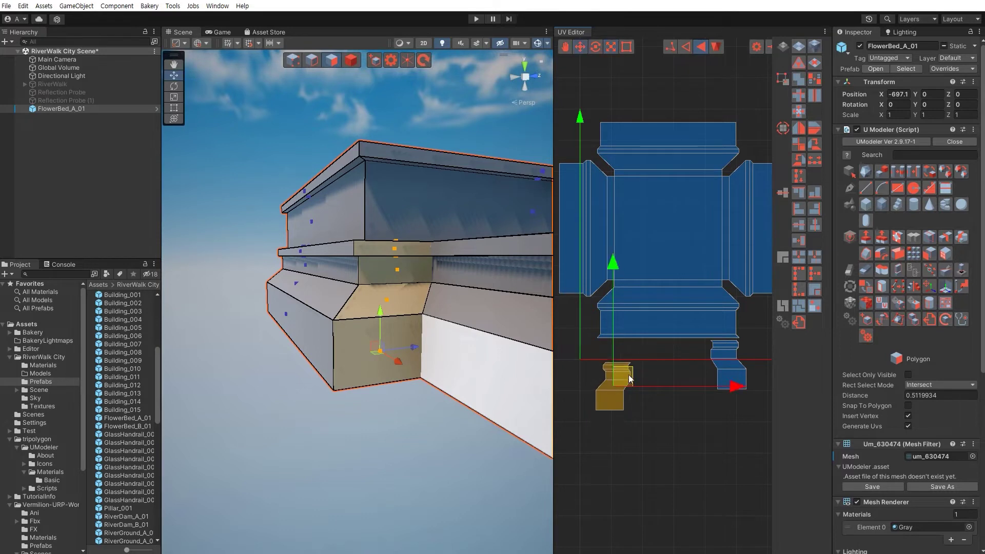
{"action": "left_click_drag", "start_coordinate": [629, 374], "coordinate": [702, 355]}
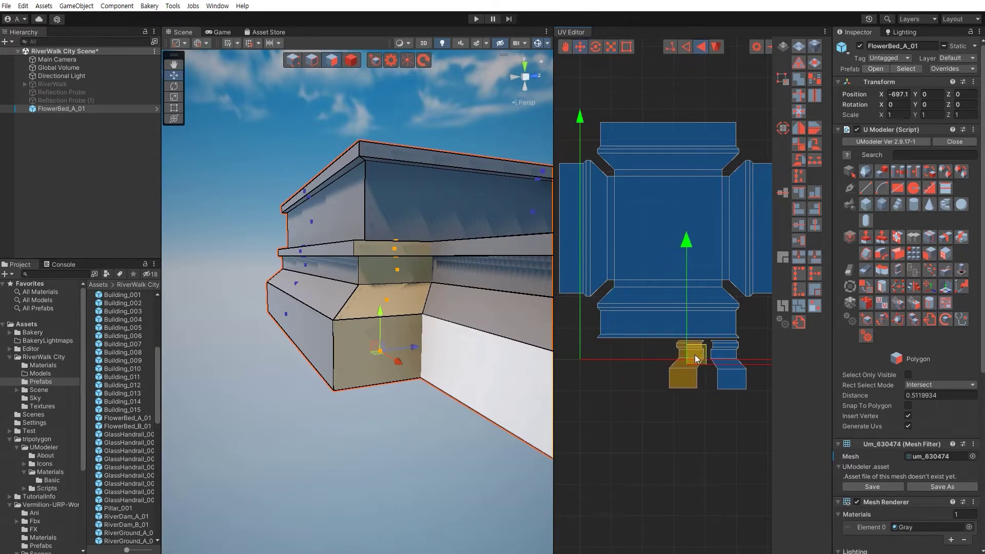
{"action": "scroll", "coordinate": [694, 355], "scroll_direction": "up", "scroll_amount": 1}
{"action": "scroll", "coordinate": [682, 365], "scroll_direction": "up", "scroll_amount": 1}
{"action": "scroll", "coordinate": [666, 380], "scroll_direction": "up", "scroll_amount": 1}
{"action": "scroll", "coordinate": [644, 395], "scroll_direction": "up", "scroll_amount": 1}
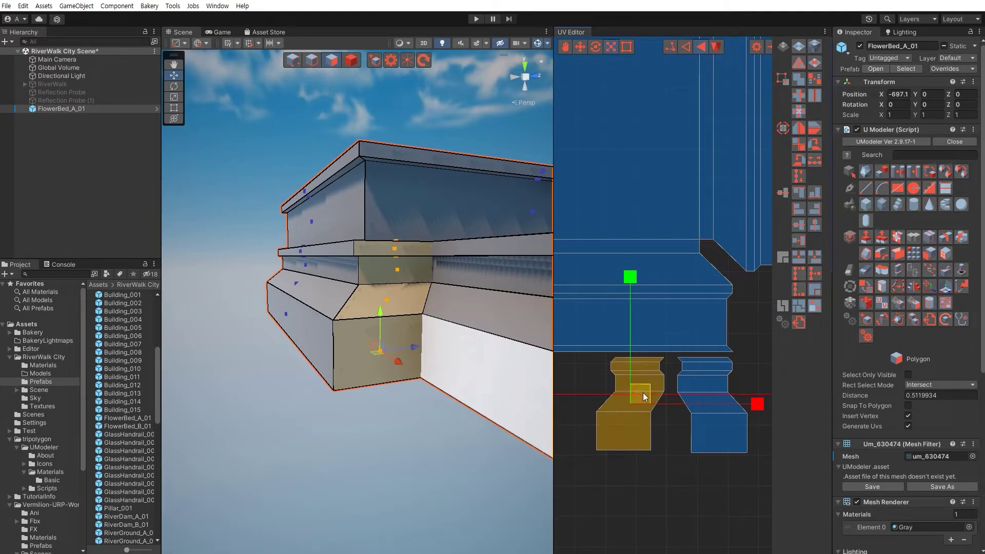
Nudge the yellow side strip island into place beside the cross-shaped island
{"action": "key", "text": "w"}
{"action": "left_click_drag", "start_coordinate": [644, 393], "coordinate": [648, 392]}
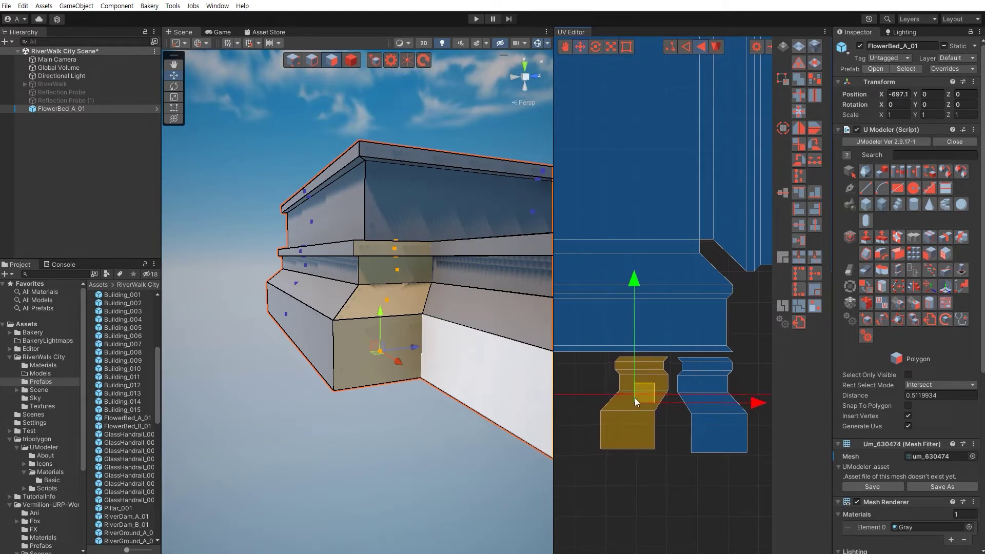
{"action": "scroll", "coordinate": [608, 402], "scroll_direction": "down", "scroll_amount": 1}
{"action": "scroll", "coordinate": [623, 395], "scroll_direction": "down", "scroll_amount": 1}
{"action": "scroll", "coordinate": [666, 373], "scroll_direction": "down", "scroll_amount": 1}
{"action": "scroll", "coordinate": [692, 391], "scroll_direction": "down", "scroll_amount": 1}
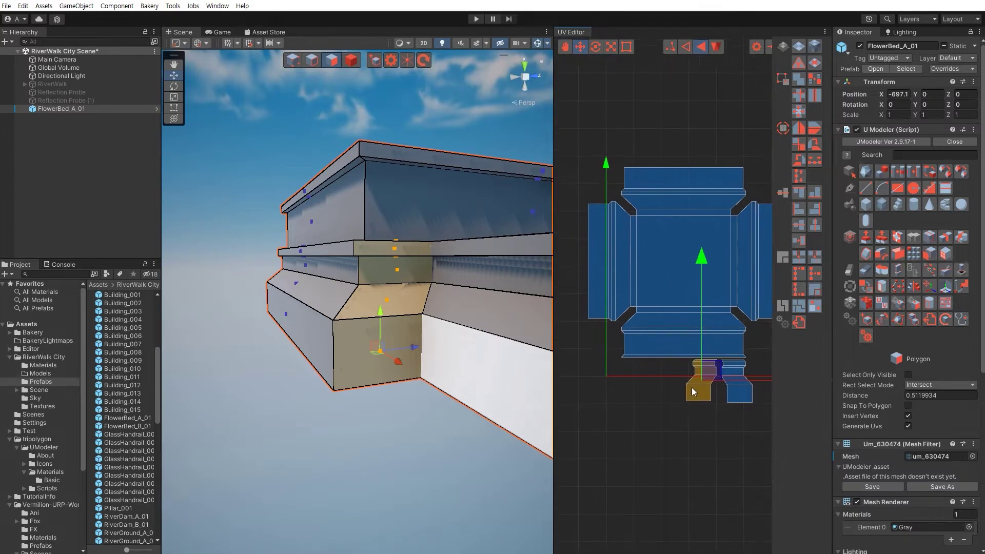
{"action": "scroll", "coordinate": [692, 391], "scroll_direction": "up", "scroll_amount": 1}
{"action": "left_click_drag", "start_coordinate": [737, 385], "coordinate": [668, 383]}
{"action": "left_click_drag", "start_coordinate": [411, 308], "coordinate": [456, 298], "text": "alt"}
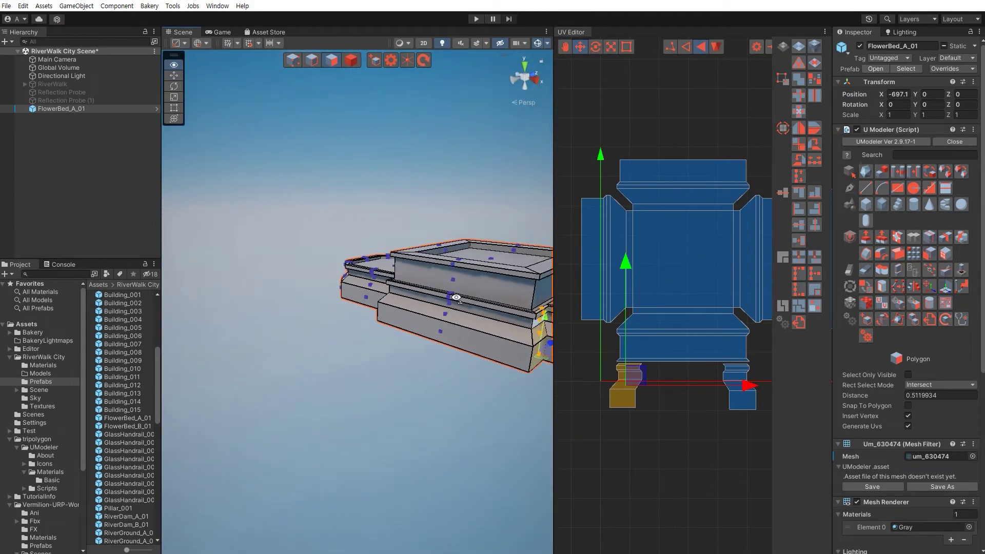
Inspect the UVs of the planter wall and the ledge's top and thin faces
{"action": "left_click", "coordinate": [457, 297]}
{"action": "scroll", "coordinate": [418, 287], "scroll_direction": "up", "scroll_amount": 3}
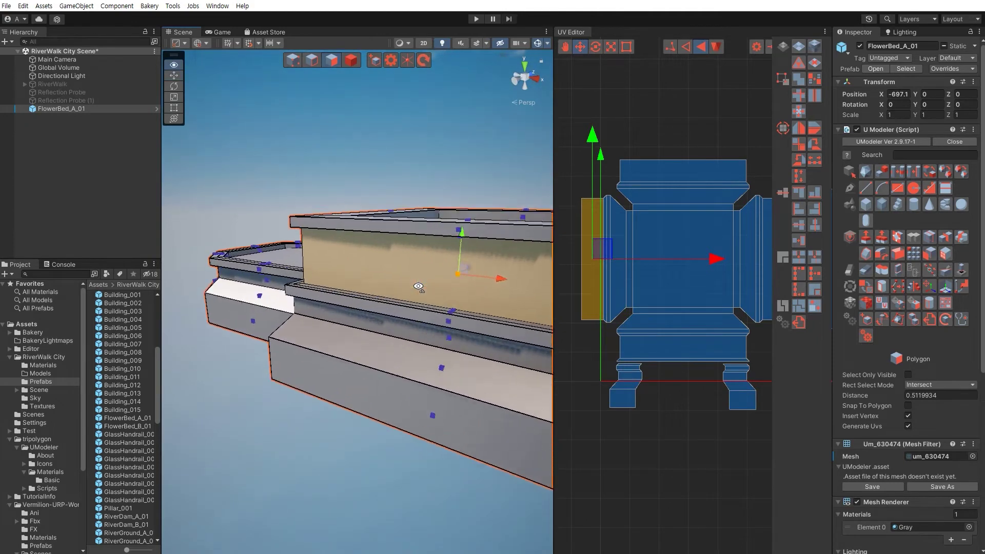
{"action": "scroll", "coordinate": [419, 287], "scroll_direction": "up", "scroll_amount": 2}
{"action": "left_click", "coordinate": [417, 296]}
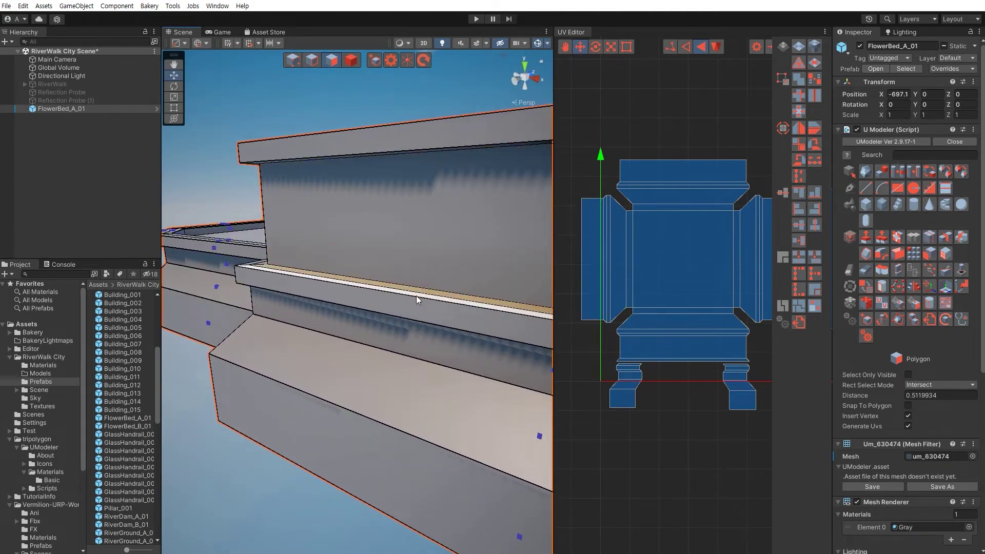
{"action": "scroll", "coordinate": [416, 295], "scroll_direction": "down", "scroll_amount": 2}
{"action": "left_click_drag", "start_coordinate": [398, 276], "coordinate": [422, 372], "text": "alt"}
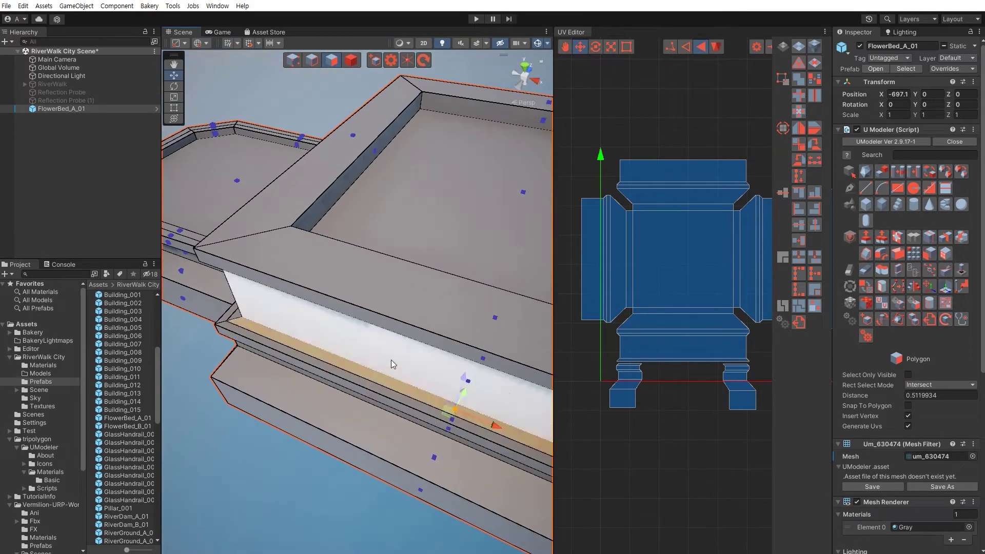
{"action": "left_click", "coordinate": [391, 360]}
{"action": "left_click", "coordinate": [382, 384]}
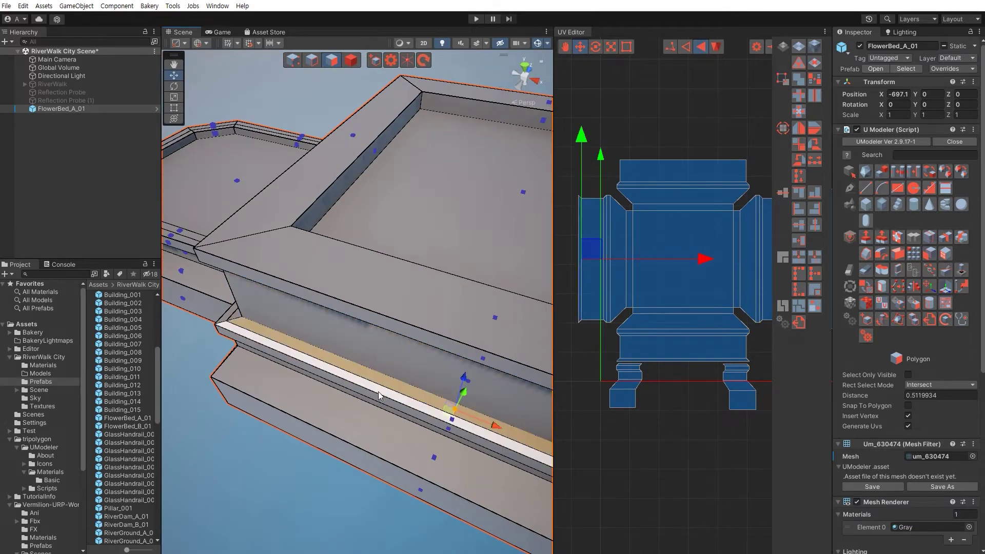
{"action": "left_click", "coordinate": [378, 392]}
From a low side-on view, check the UVs of several ledge faces
{"action": "mouse_move", "coordinate": [378, 392]}
{"action": "left_mouse_down", "text": "alt"}
{"action": "mouse_move", "coordinate": [364, 157]}
{"action": "mouse_move", "coordinate": [384, 338]}
{"action": "mouse_move", "coordinate": [367, 334]}
{"action": "left_mouse_up", "text": "alt"}
{"action": "left_click", "coordinate": [390, 329]}
{"action": "left_click", "coordinate": [365, 157]}
{"action": "left_click", "coordinate": [372, 184]}
{"action": "left_click", "coordinate": [367, 336]}
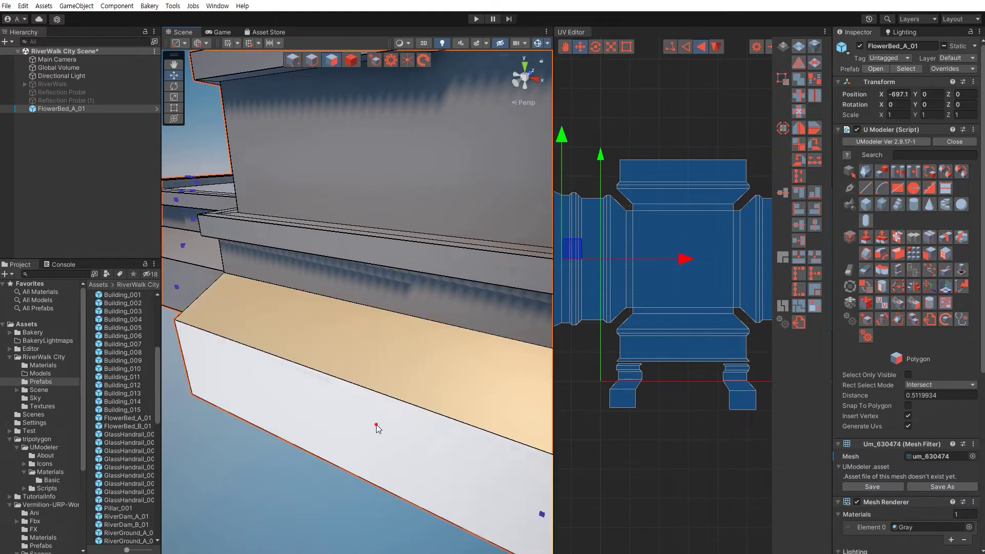
{"action": "left_click", "coordinate": [377, 429]}
{"action": "scroll", "coordinate": [682, 333], "scroll_direction": "down", "scroll_amount": 3}
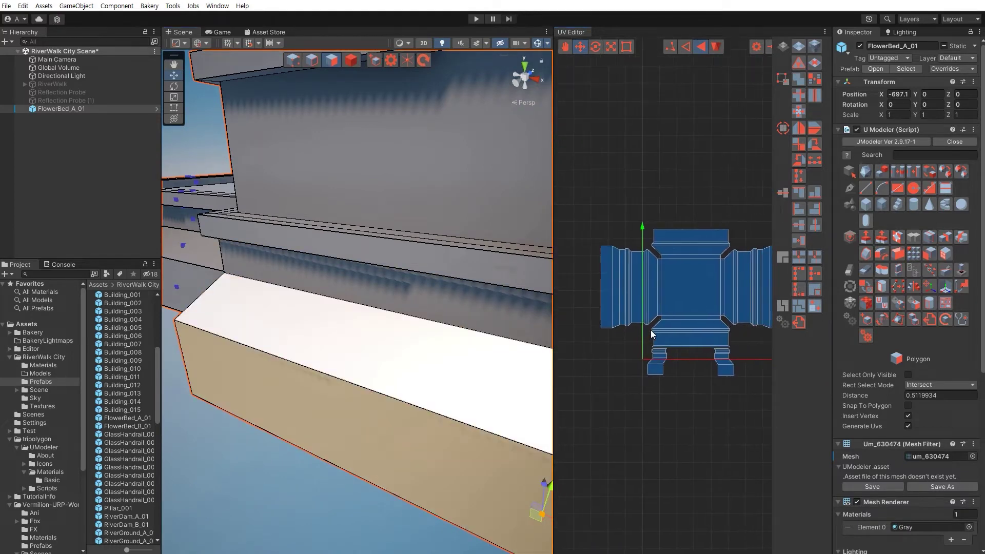
From an elevated view, compare the top face and narrow ledge strip UVs
{"action": "left_click_drag", "start_coordinate": [285, 396], "coordinate": [382, 394], "text": "alt"}
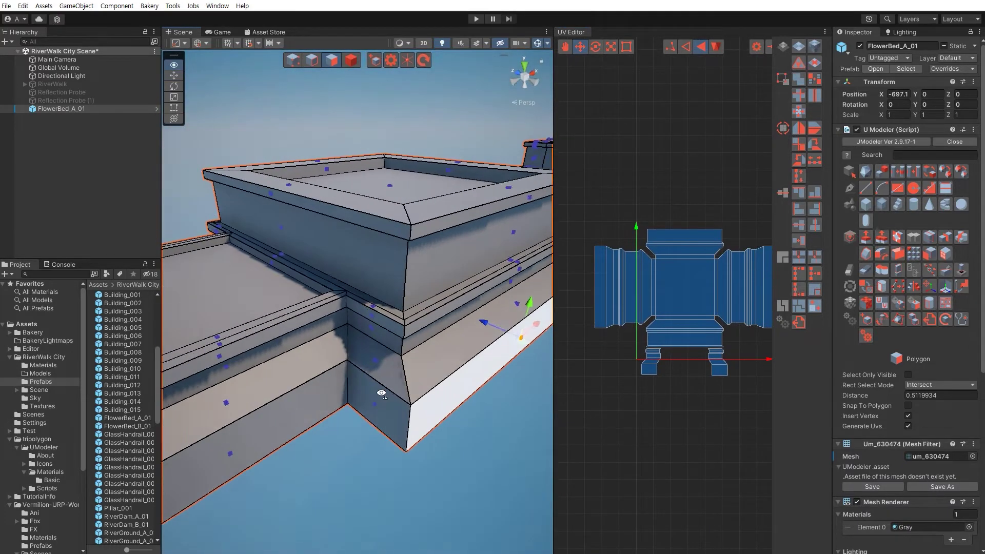
{"action": "scroll", "coordinate": [382, 393], "scroll_direction": "up", "scroll_amount": 5}
{"action": "left_click", "coordinate": [409, 285]}
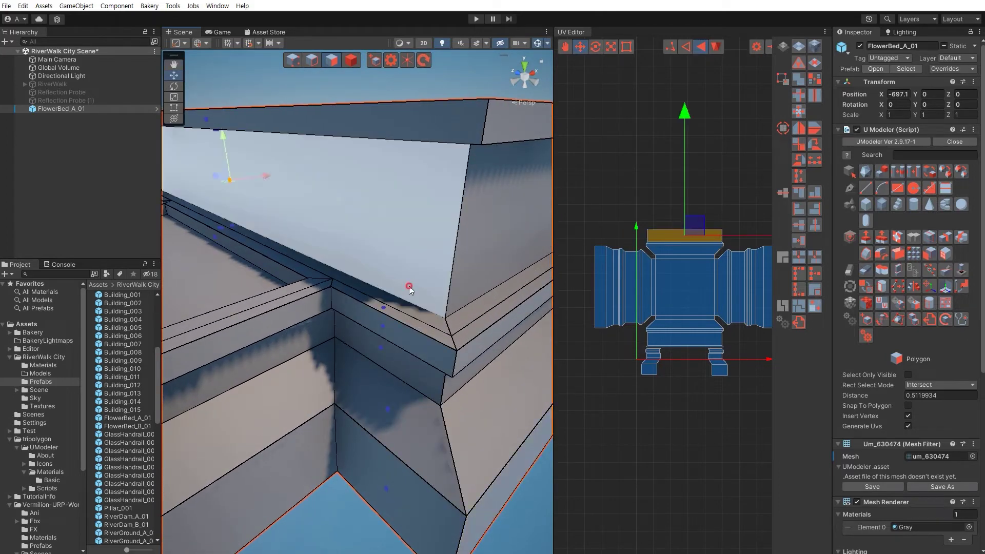
{"action": "left_click", "coordinate": [407, 310]}
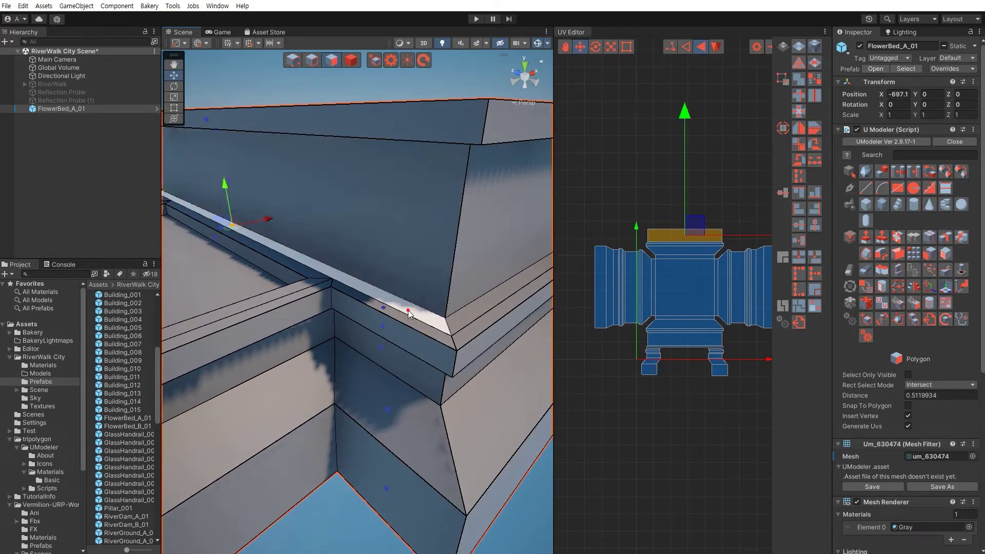
{"action": "left_click", "coordinate": [413, 291]}
{"action": "left_click", "coordinate": [408, 312]}
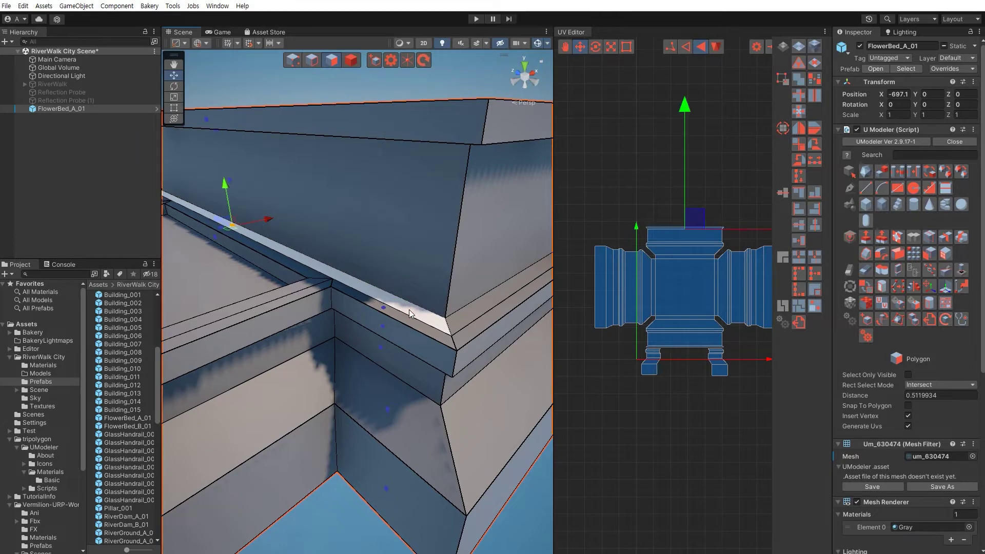
{"action": "left_click", "coordinate": [407, 322]}
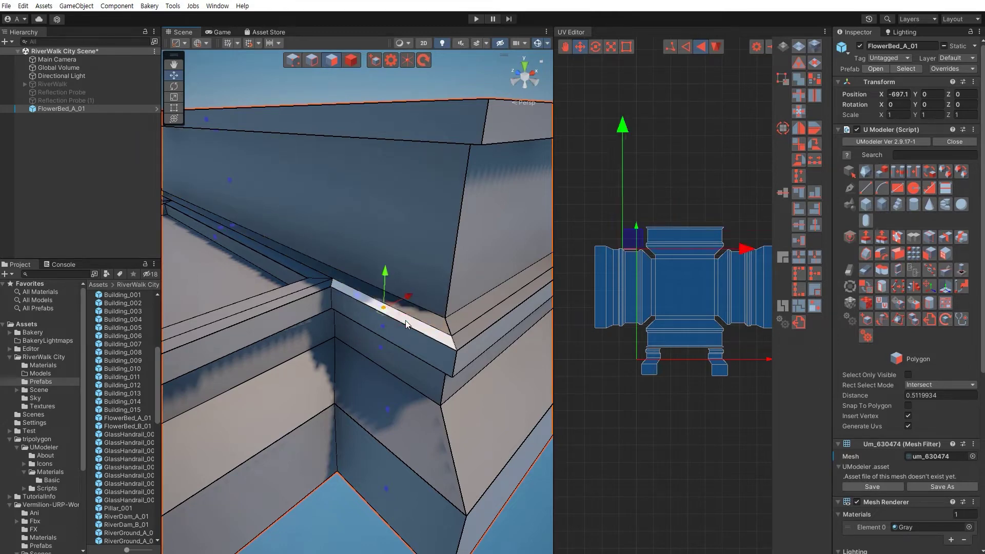
Check the UVs of the faces under the ledge, including the vertical face below
{"action": "left_click_drag", "start_coordinate": [406, 323], "coordinate": [420, 307], "text": "alt"}
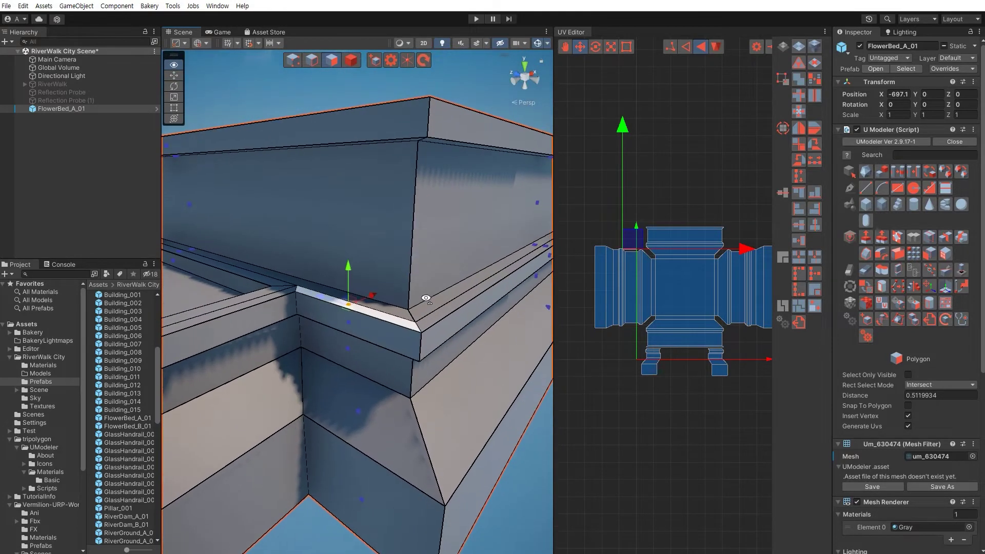
{"action": "left_click", "coordinate": [389, 324]}
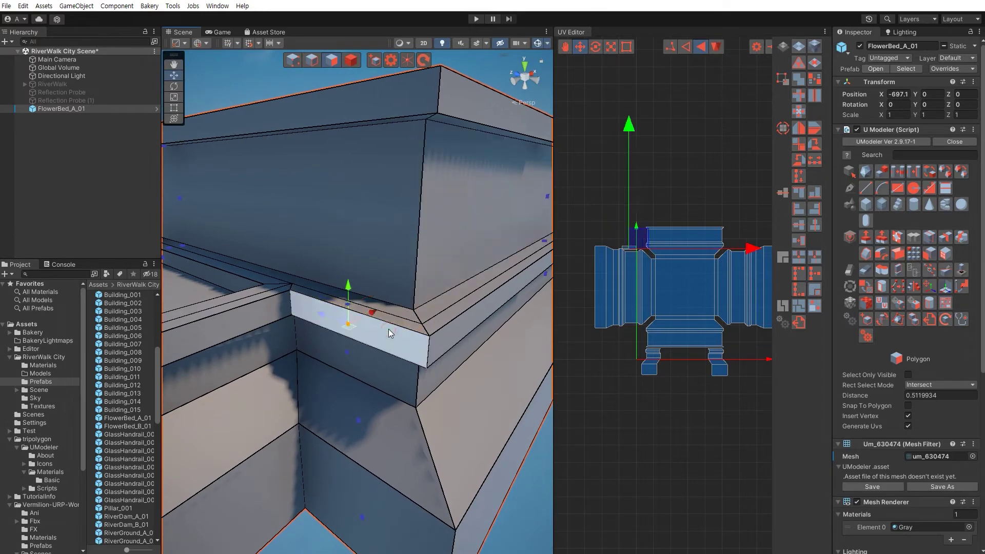
{"action": "left_click_drag", "start_coordinate": [388, 328], "coordinate": [398, 219], "text": "alt"}
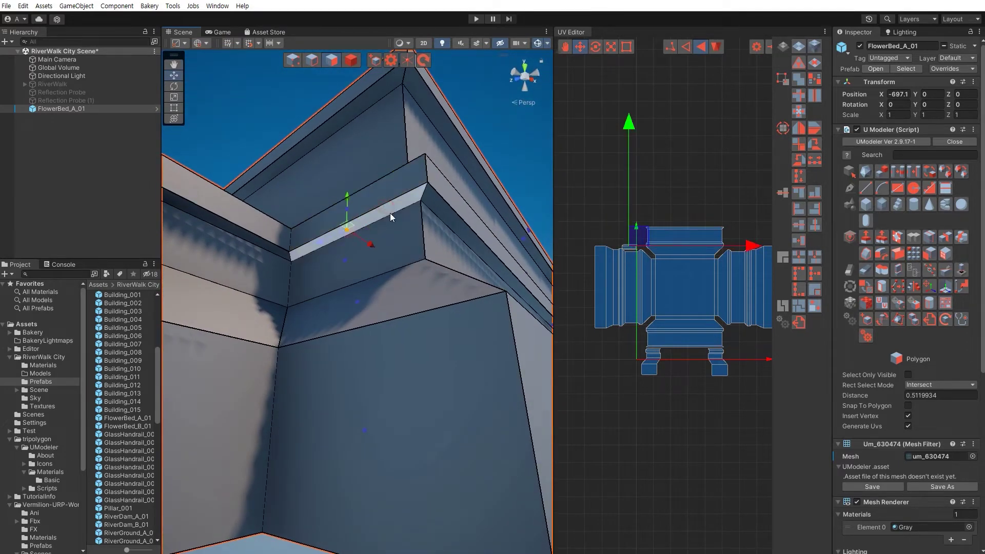
{"action": "left_click", "coordinate": [395, 247]}
Select the soffit and lower wall faces and their UV strips, adding the upper island
{"action": "left_click", "coordinate": [401, 288]}
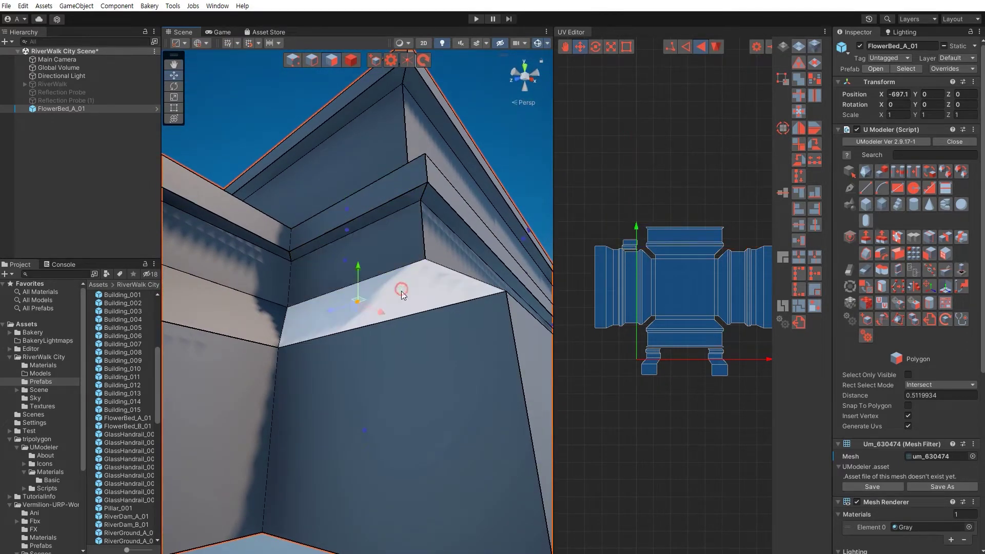
{"action": "left_click", "coordinate": [410, 372]}
{"action": "scroll", "coordinate": [625, 266], "scroll_direction": "up", "scroll_amount": 2}
{"action": "scroll", "coordinate": [623, 233], "scroll_direction": "up", "scroll_amount": 2}
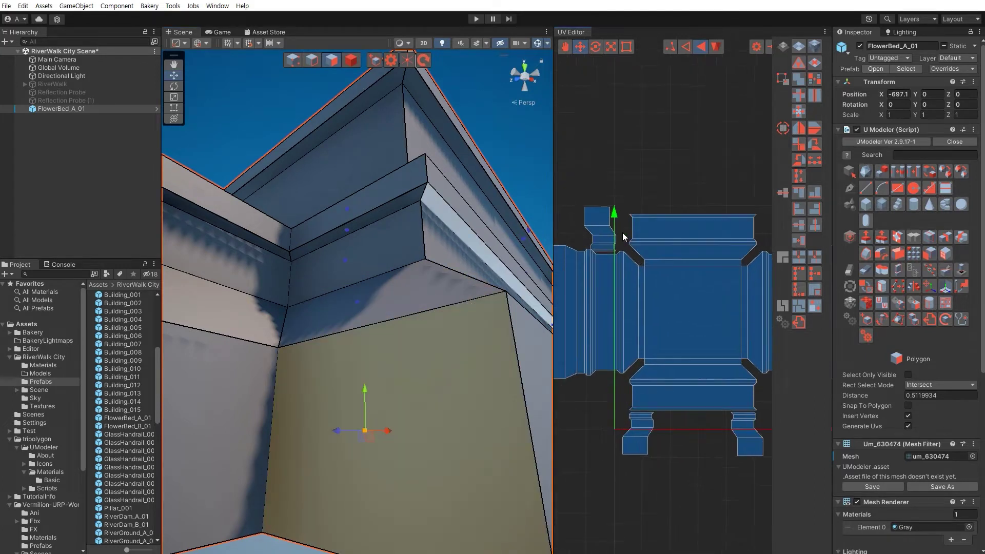
{"action": "scroll", "coordinate": [631, 246], "scroll_direction": "up", "scroll_amount": 2}
{"action": "scroll", "coordinate": [635, 257], "scroll_direction": "up", "scroll_amount": 2}
{"action": "left_click_drag", "start_coordinate": [621, 281], "coordinate": [624, 315]}
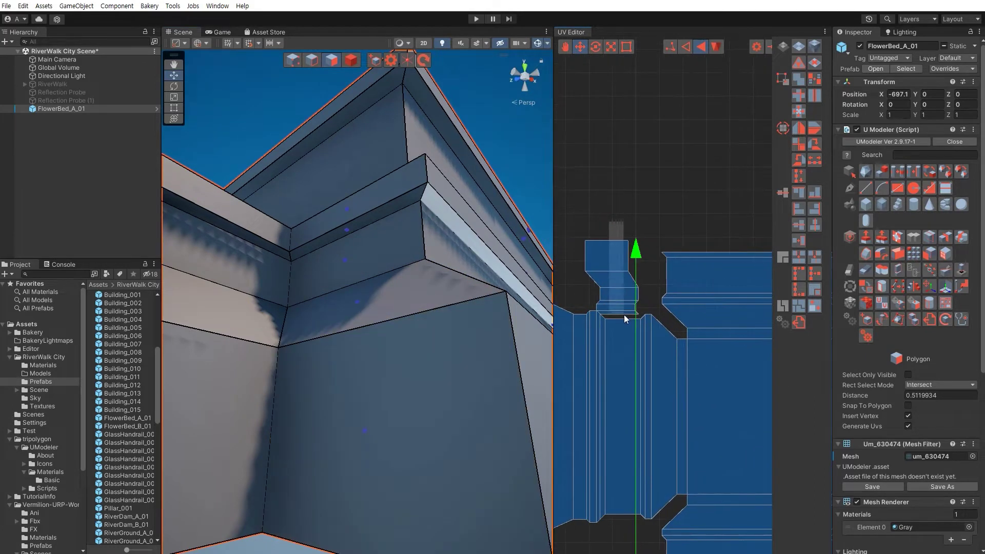
{"action": "mouse_move", "coordinate": [575, 218]}
{"action": "left_mouse_down", "text": "shift"}
{"action": "mouse_move", "coordinate": [620, 272]}
{"action": "mouse_move", "coordinate": [685, 203]}
{"action": "left_mouse_up", "text": "shift"}
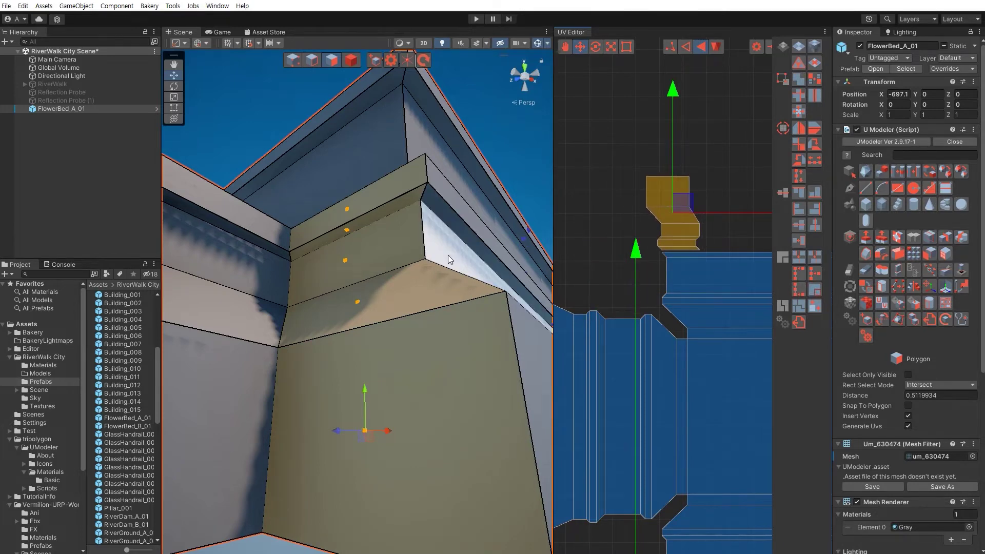
Select a side face of the raised box and the left strip of its UV island
{"action": "mouse_move", "coordinate": [370, 241]}
{"action": "left_mouse_down", "text": "alt"}
{"action": "mouse_move", "coordinate": [367, 346]}
{"action": "mouse_move", "coordinate": [447, 337]}
{"action": "mouse_move", "coordinate": [390, 320]}
{"action": "left_mouse_up", "text": "alt"}
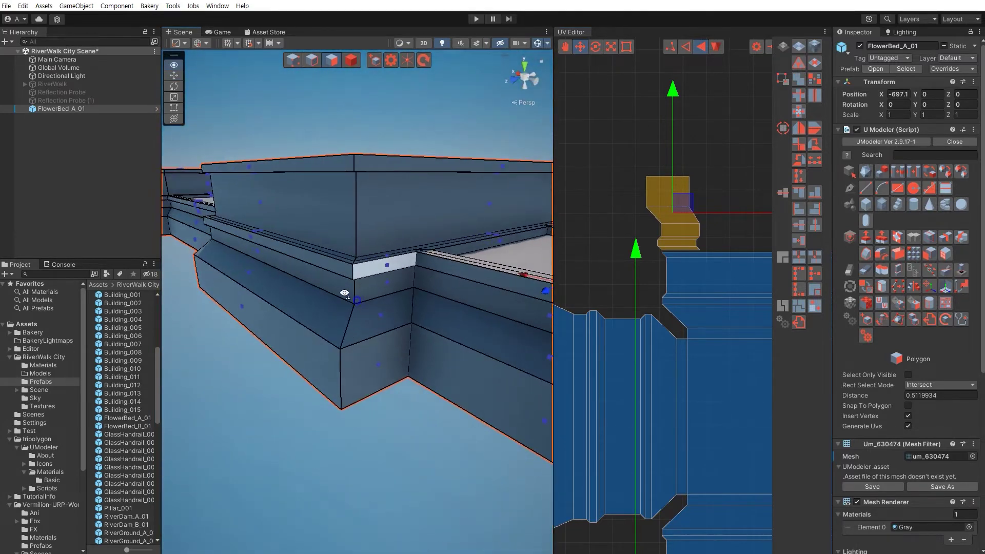
{"action": "left_click_drag", "start_coordinate": [344, 302], "coordinate": [328, 278], "text": "alt"}
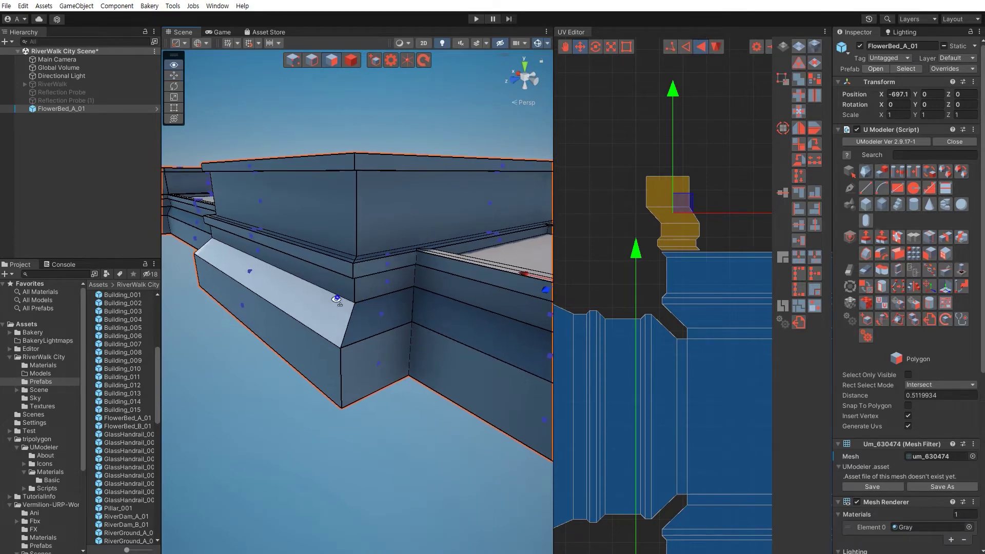
{"action": "left_click", "coordinate": [329, 278]}
{"action": "scroll", "coordinate": [677, 307], "scroll_direction": "down", "scroll_amount": 5}
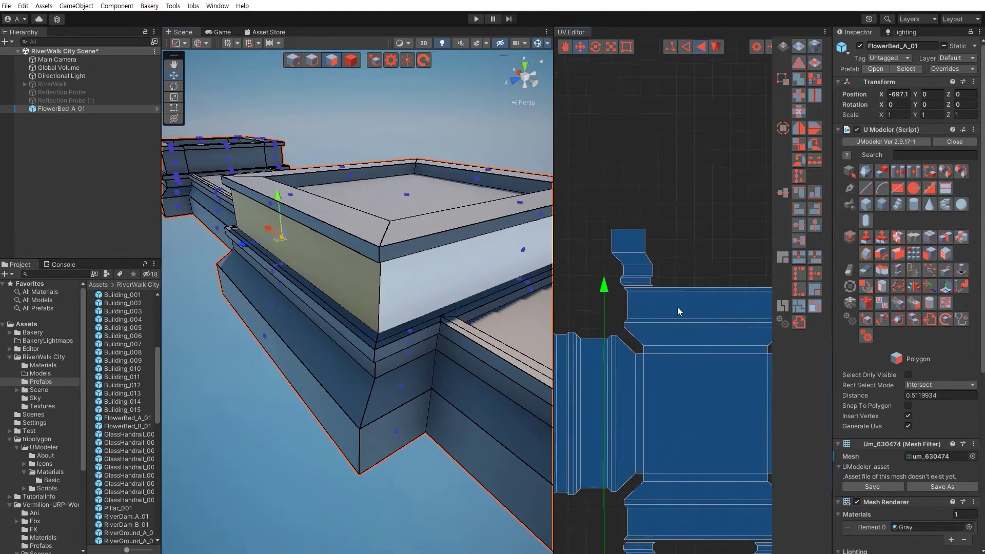
{"action": "middle_click_drag", "start_coordinate": [624, 316], "coordinate": [654, 314]}
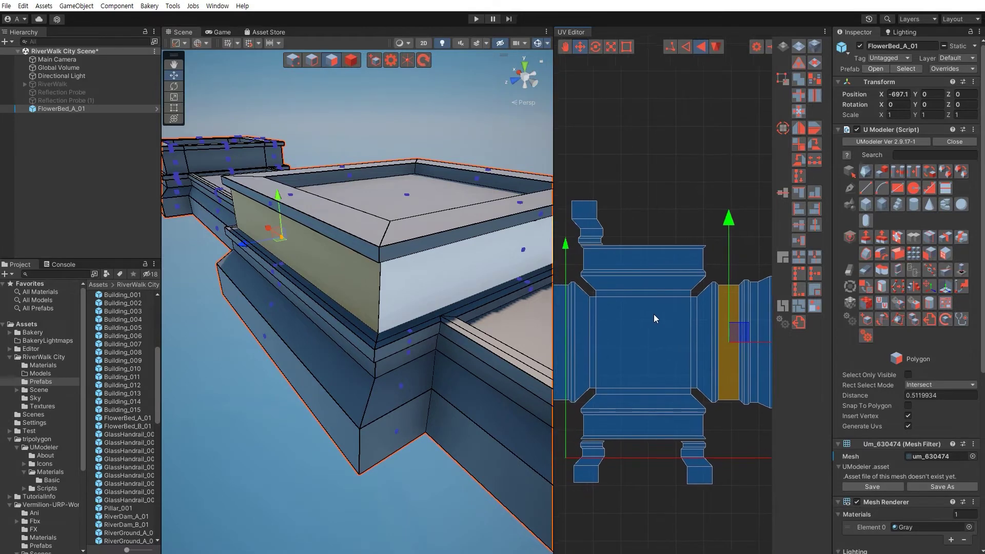
{"action": "left_click", "coordinate": [615, 334]}
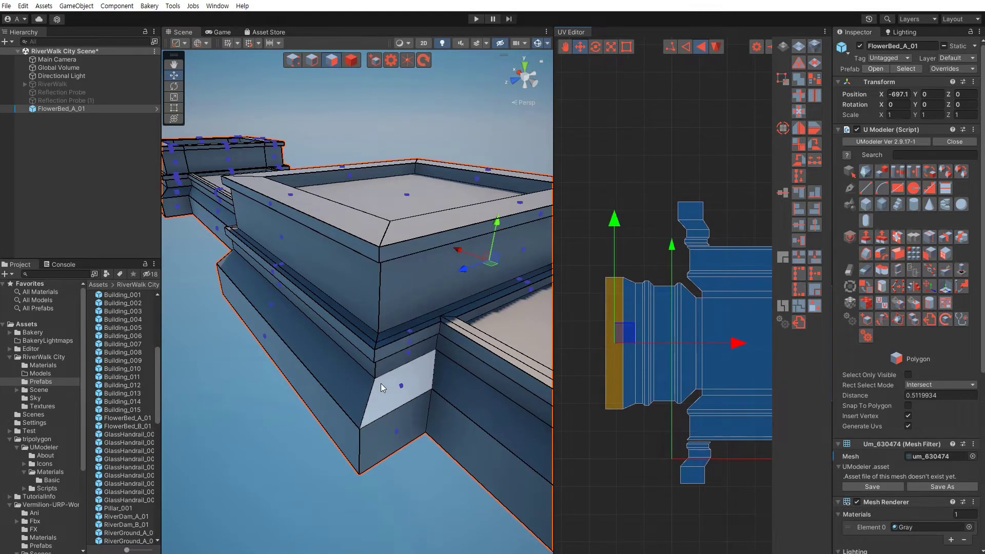
Inspect the band, trapezoid and lower wall faces, then move the selected UV faces upward
{"action": "left_click_drag", "start_coordinate": [401, 343], "coordinate": [380, 294], "text": "alt"}
{"action": "left_click", "coordinate": [381, 294]}
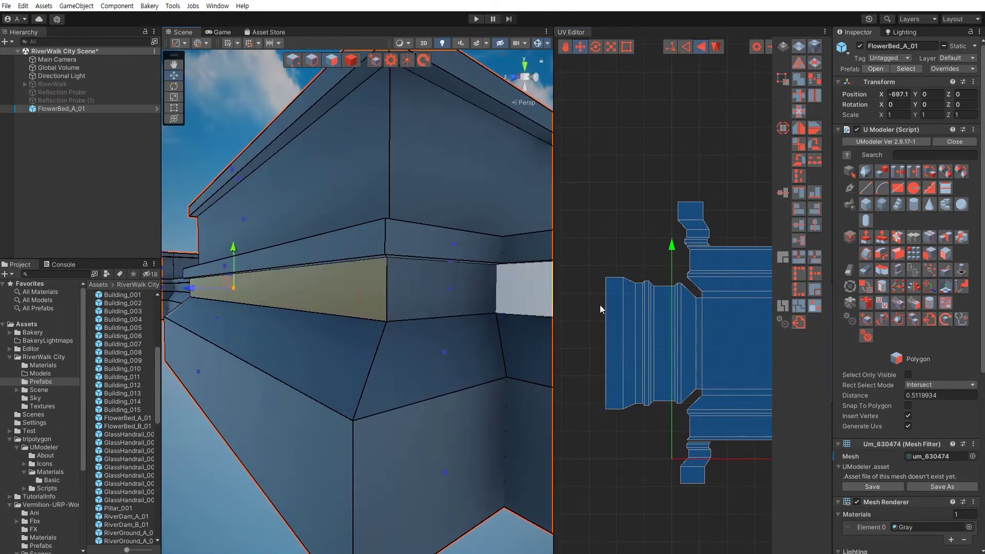
{"action": "left_click", "coordinate": [404, 293]}
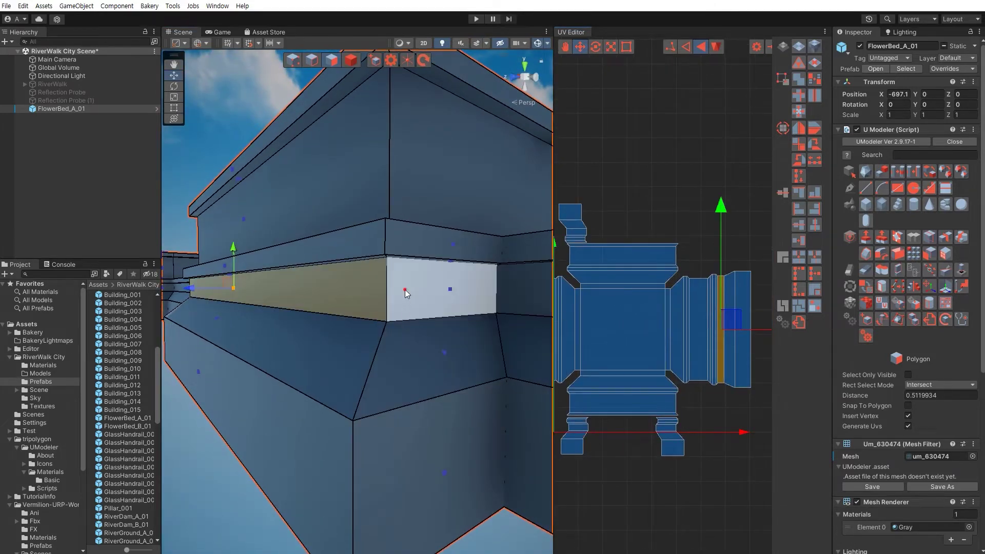
{"action": "left_click", "coordinate": [439, 356]}
{"action": "left_click", "coordinate": [424, 442]}
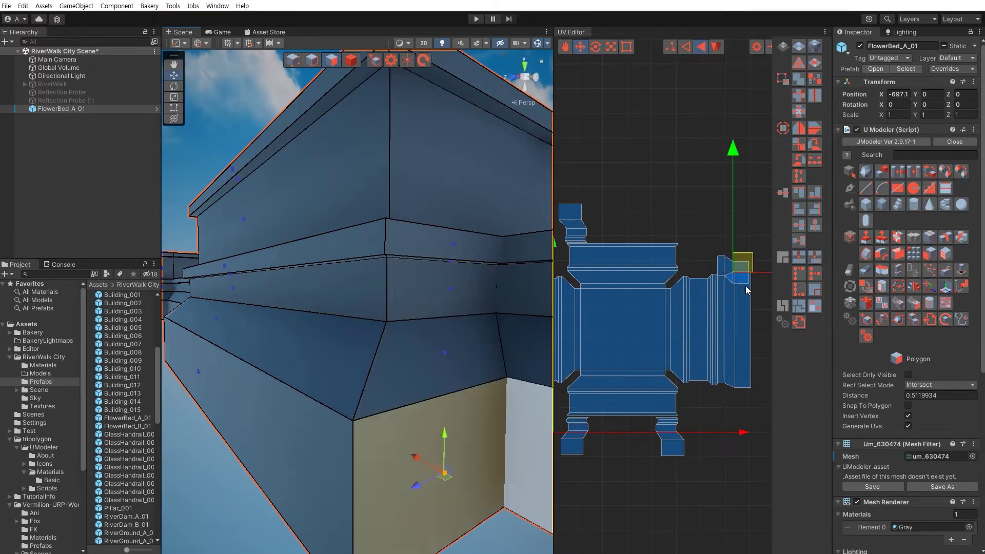
{"action": "scroll", "coordinate": [746, 285], "scroll_direction": "up", "scroll_amount": 2}
{"action": "left_click_drag", "start_coordinate": [650, 264], "coordinate": [694, 284]}
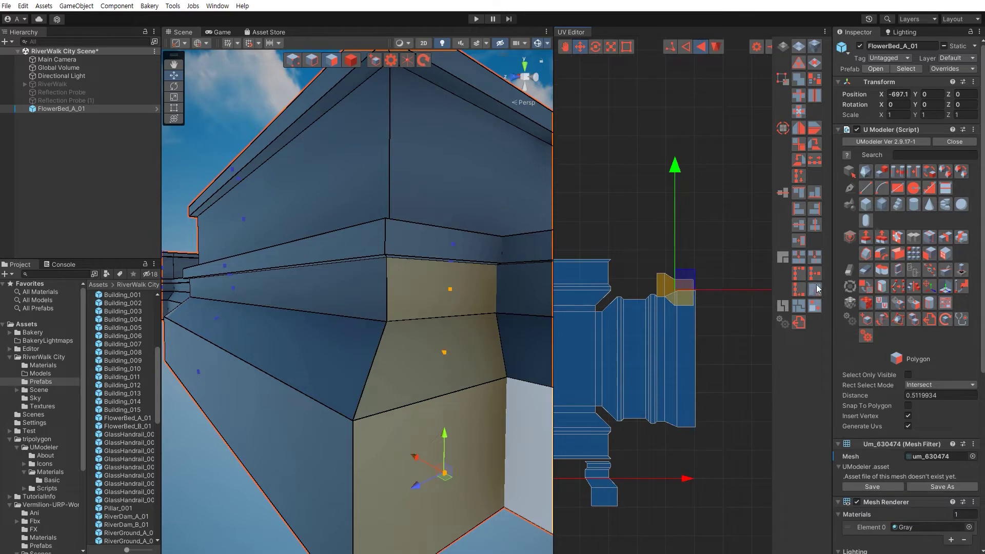
{"action": "left_click_drag", "start_coordinate": [674, 216], "coordinate": [676, 197]}
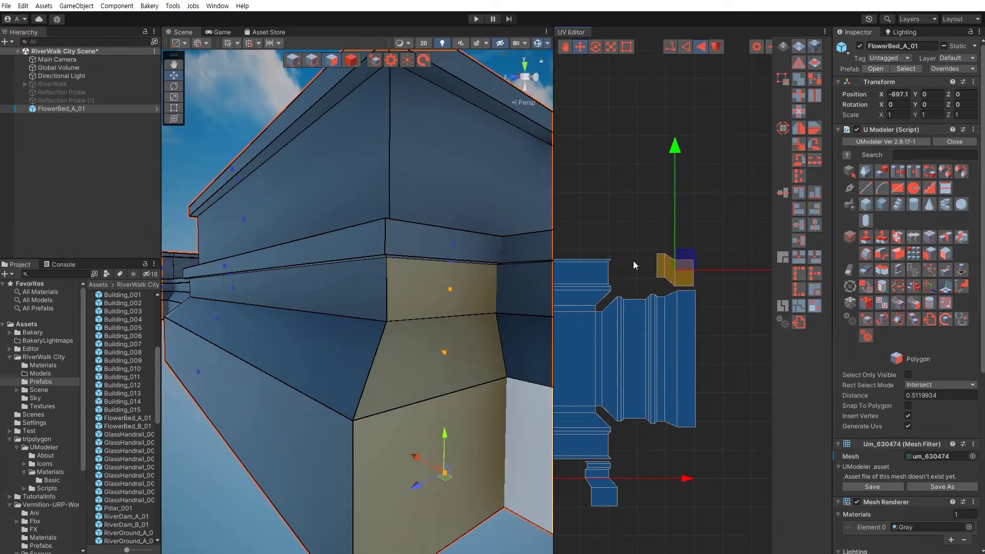
Select the thin upper ledge face and bring its UVs into view
{"action": "mouse_move", "coordinate": [441, 303]}
{"action": "left_mouse_down", "text": "alt"}
{"action": "mouse_move", "coordinate": [465, 226]}
{"action": "mouse_move", "coordinate": [383, 277]}
{"action": "left_mouse_up", "text": "alt"}
{"action": "left_click", "coordinate": [383, 277]}
{"action": "left_click", "coordinate": [386, 234]}
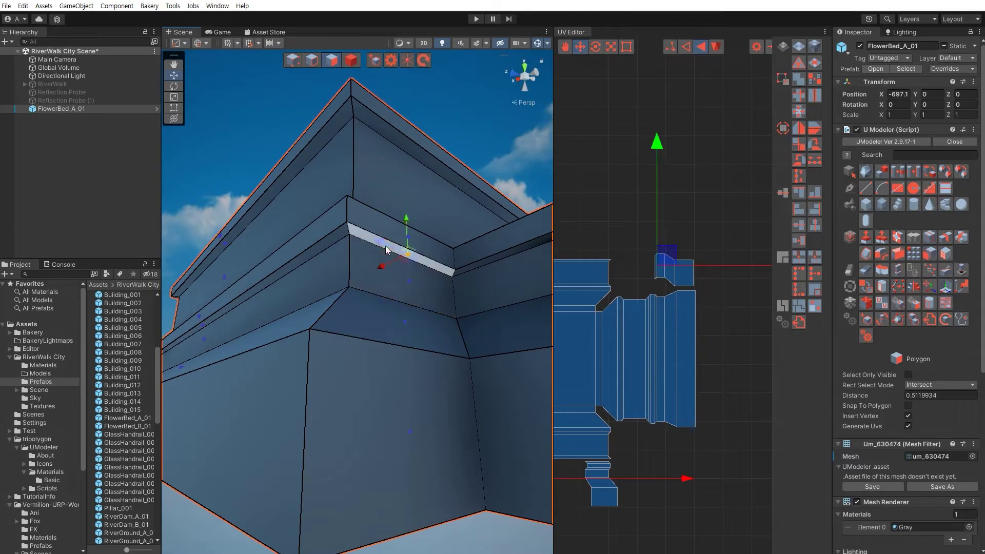
{"action": "left_click_drag", "start_coordinate": [386, 232], "coordinate": [364, 304], "text": "alt"}
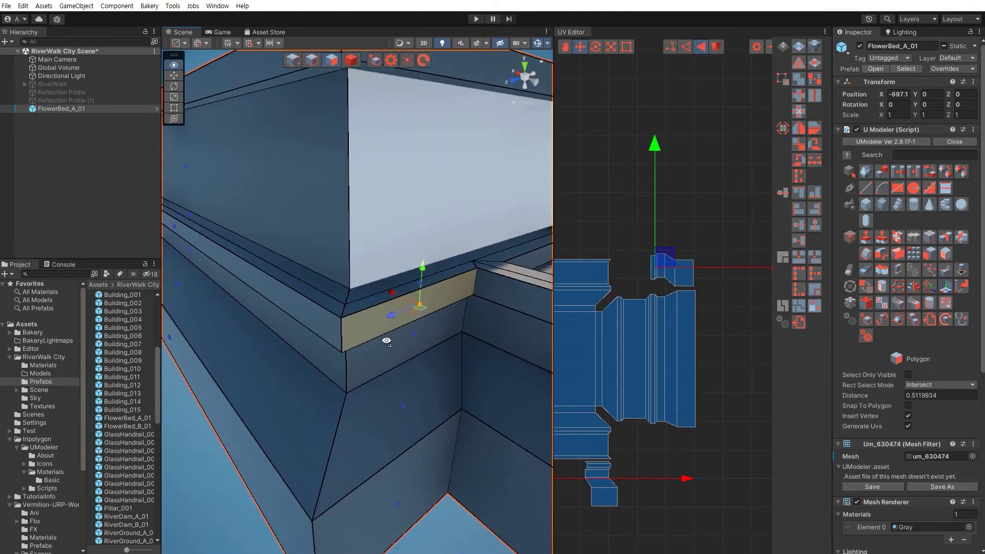
{"action": "left_click", "coordinate": [364, 304]}
{"action": "middle_click_drag", "start_coordinate": [611, 302], "coordinate": [624, 334]}
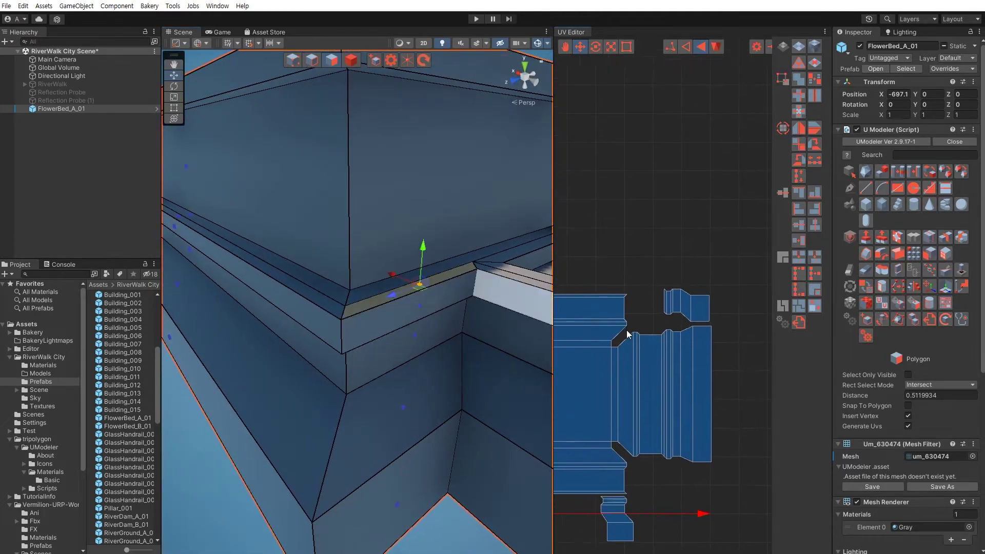
{"action": "scroll", "coordinate": [649, 319], "scroll_direction": "up", "scroll_amount": 3}
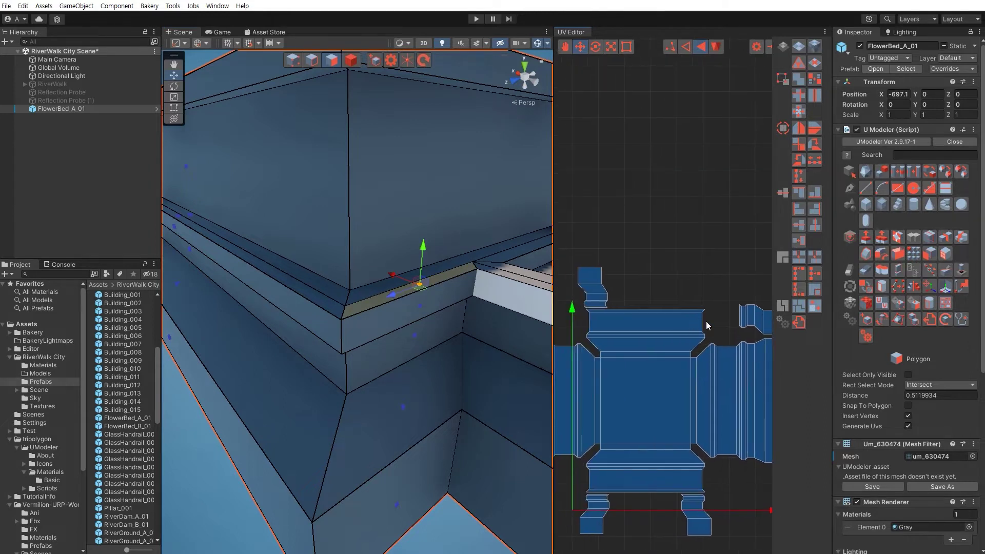
{"action": "scroll", "coordinate": [706, 321], "scroll_direction": "down", "scroll_amount": 3}
Rotate the ledge's small UV island, fit it against the large island, then select all UVs
{"action": "mouse_move", "coordinate": [676, 291]}
{"action": "left_mouse_down"}
{"action": "mouse_move", "coordinate": [722, 315]}
{"action": "mouse_move", "coordinate": [681, 277]}
{"action": "left_mouse_up"}
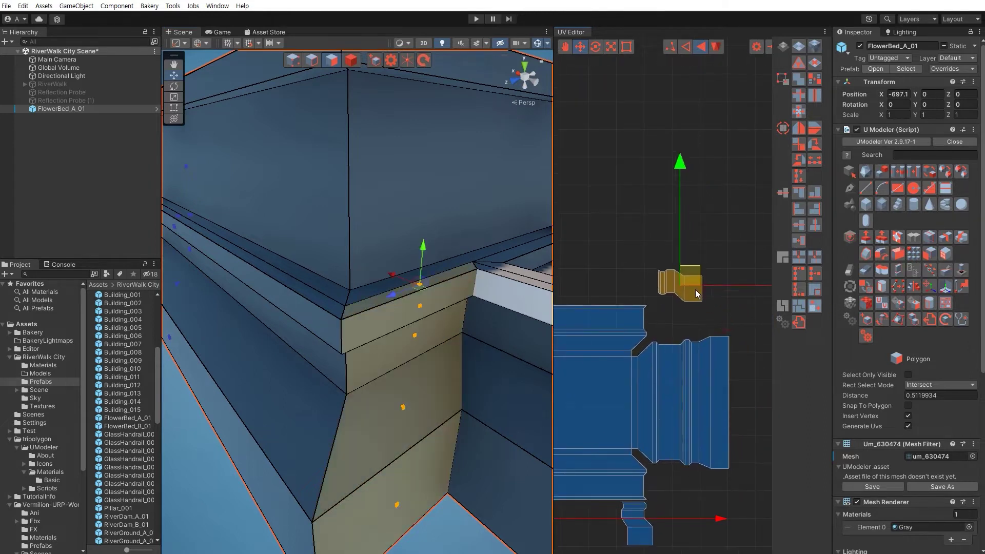
{"action": "left_click", "coordinate": [797, 165]}
{"action": "scroll", "coordinate": [696, 276], "scroll_direction": "up", "scroll_amount": 3}
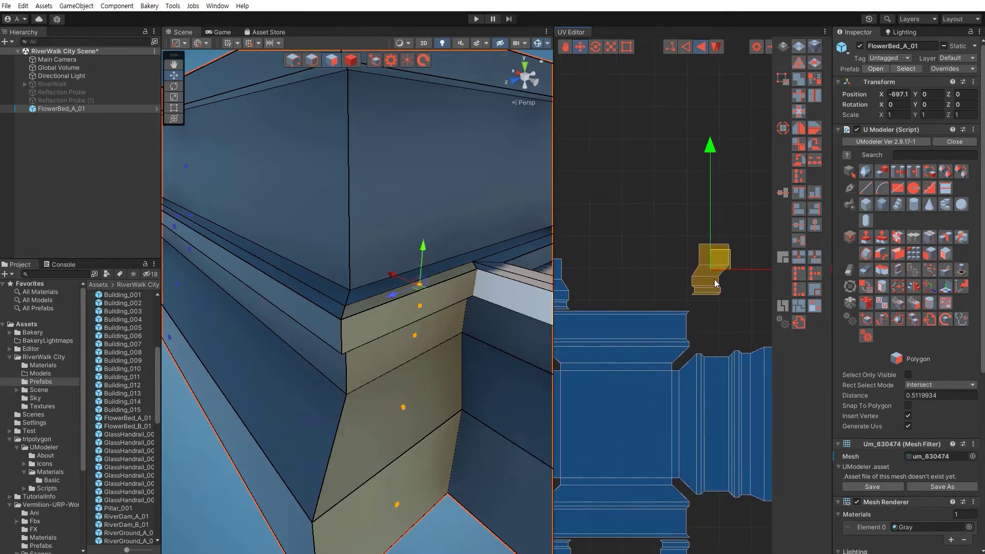
{"action": "scroll", "coordinate": [696, 276], "scroll_direction": "up", "scroll_amount": 2}
{"action": "left_click_drag", "start_coordinate": [704, 246], "coordinate": [662, 270]}
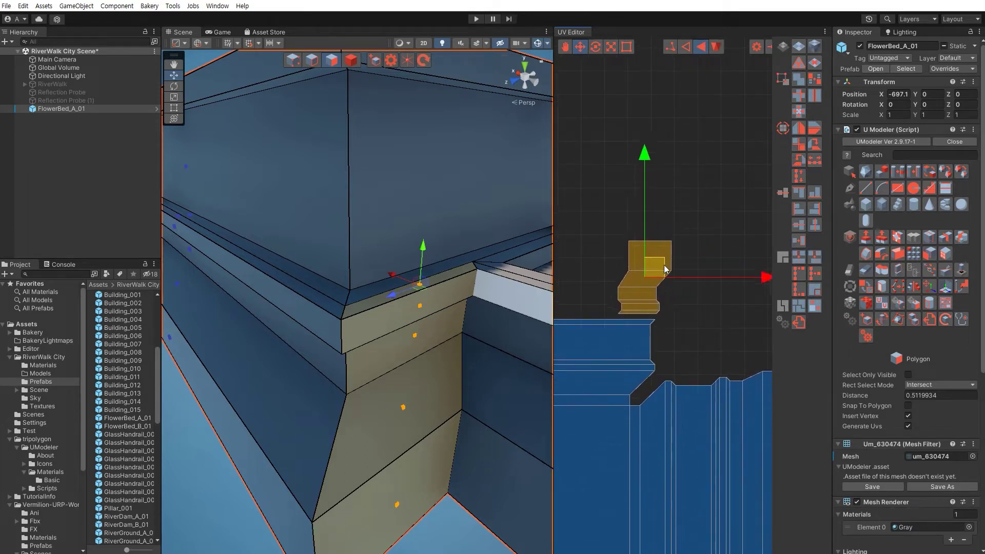
{"action": "left_click", "coordinate": [709, 338]}
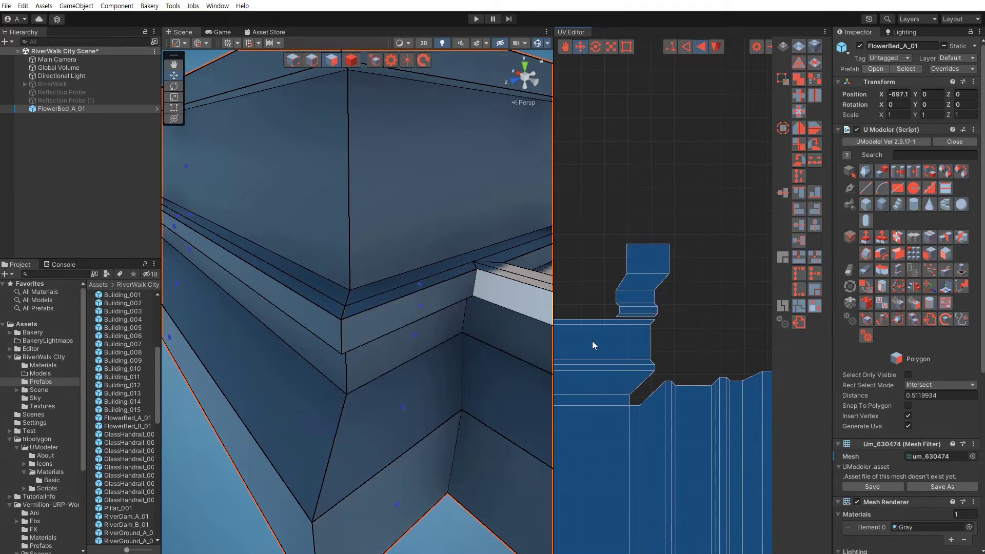
{"action": "scroll", "coordinate": [662, 321], "scroll_direction": "down", "scroll_amount": 3}
{"action": "scroll", "coordinate": [670, 328], "scroll_direction": "down", "scroll_amount": 2}
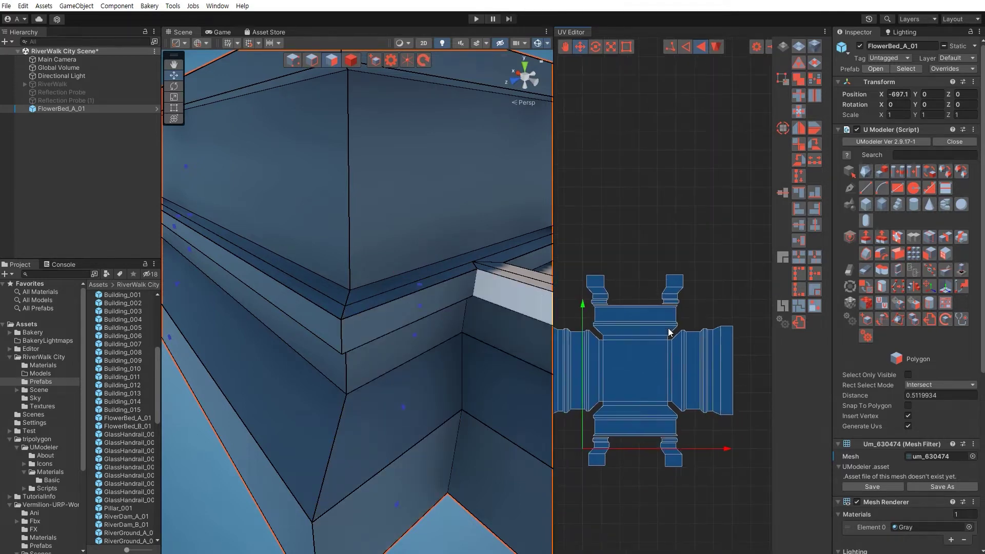
{"action": "scroll", "coordinate": [662, 328], "scroll_direction": "down", "scroll_amount": 1}
{"action": "left_click_drag", "start_coordinate": [566, 269], "coordinate": [728, 434]}
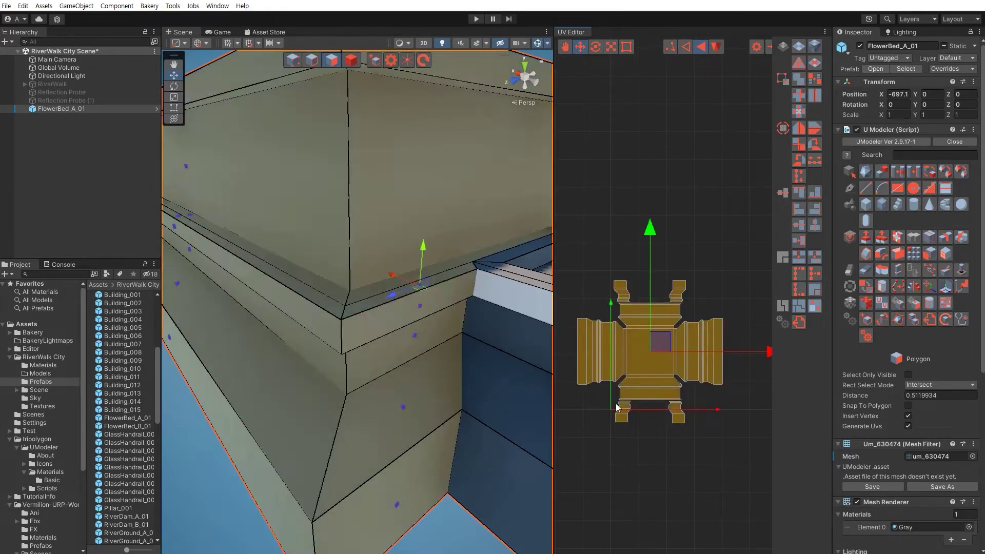
Select the flowerbed's top face and move its UV island below the cross
{"action": "key", "text": "f"}
{"action": "mouse_move", "coordinate": [331, 314]}
{"action": "left_mouse_down", "text": "alt"}
{"action": "mouse_move", "coordinate": [343, 358]}
{"action": "mouse_move", "coordinate": [349, 326]}
{"action": "left_mouse_up", "text": "alt"}
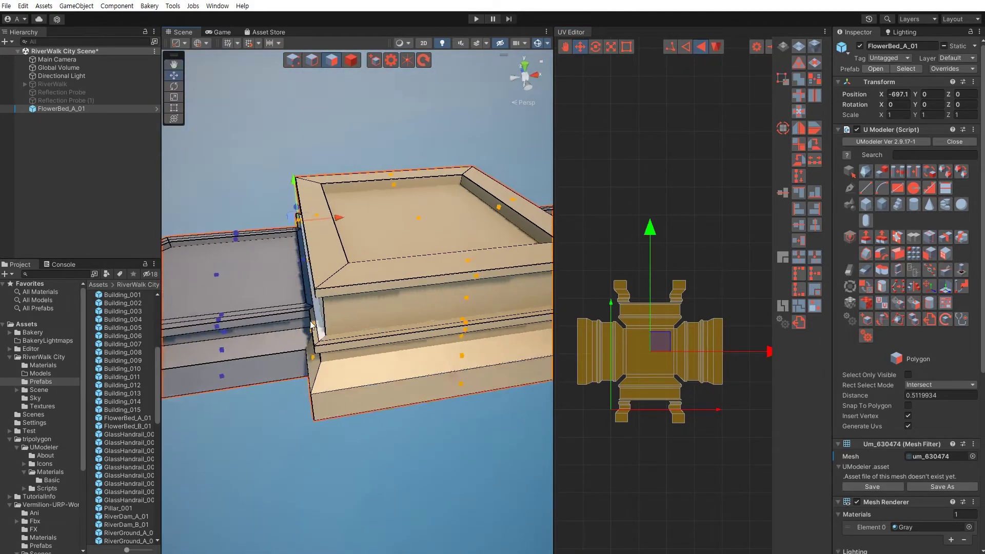
{"action": "left_click", "coordinate": [349, 326]}
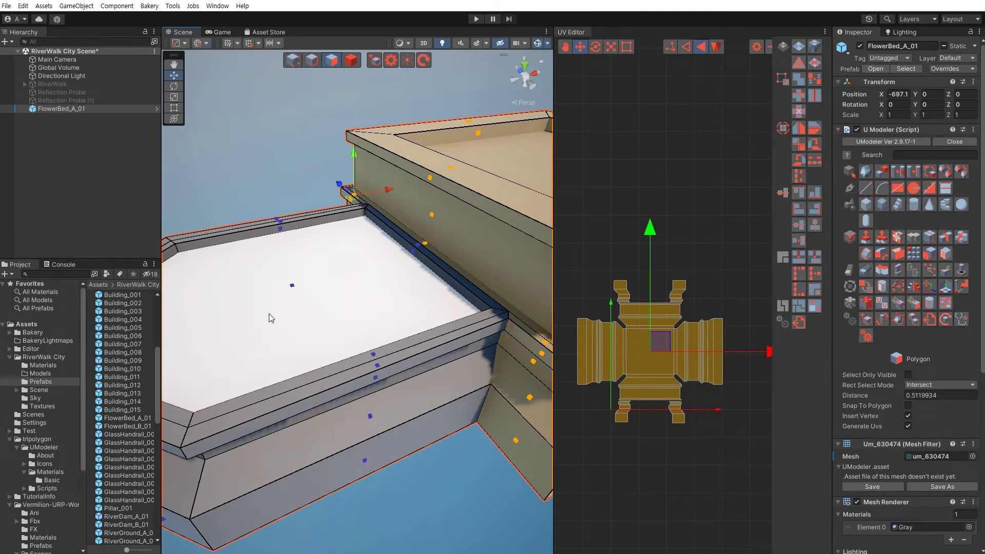
{"action": "left_click", "coordinate": [269, 313]}
{"action": "middle_click_drag", "start_coordinate": [639, 367], "coordinate": [642, 350]}
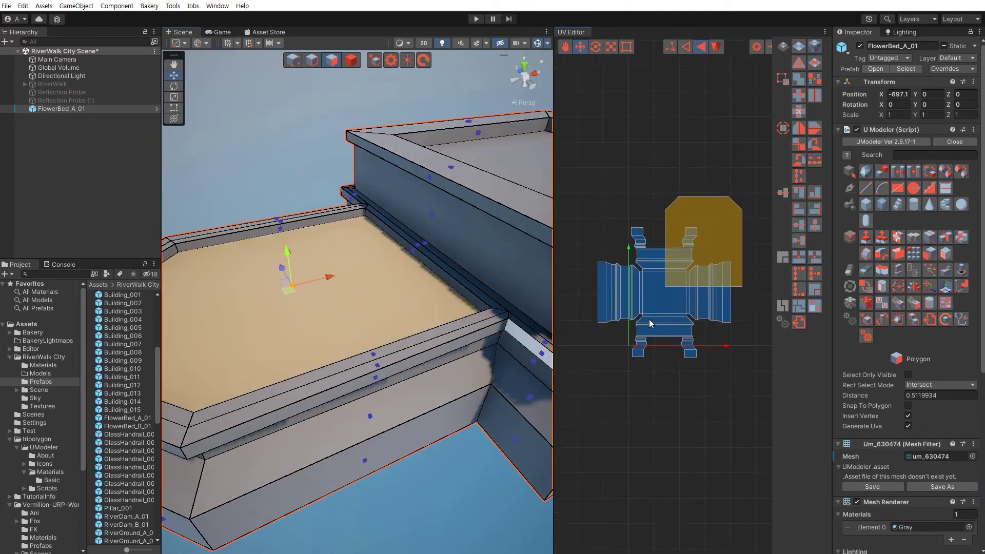
{"action": "scroll", "coordinate": [649, 320], "scroll_direction": "down", "scroll_amount": 2}
{"action": "left_click_drag", "start_coordinate": [673, 286], "coordinate": [684, 402]}
Move the cross-shaped UV island upward and reselect the lower top-face island
{"action": "left_click_drag", "start_coordinate": [597, 234], "coordinate": [750, 350]}
{"action": "left_click_drag", "start_coordinate": [682, 285], "coordinate": [693, 181]}
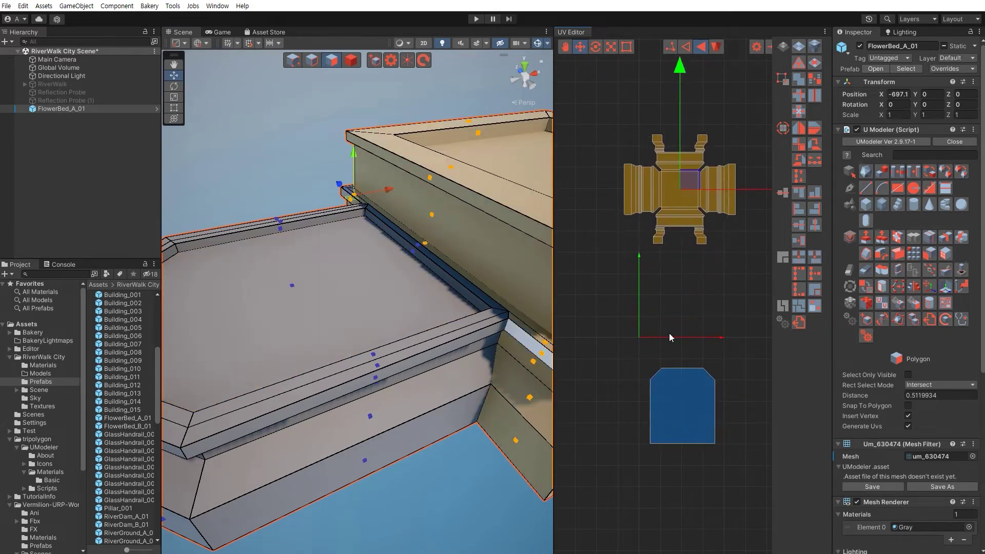
{"action": "left_click_drag", "start_coordinate": [631, 367], "coordinate": [703, 437]}
{"action": "left_click", "coordinate": [718, 467]}
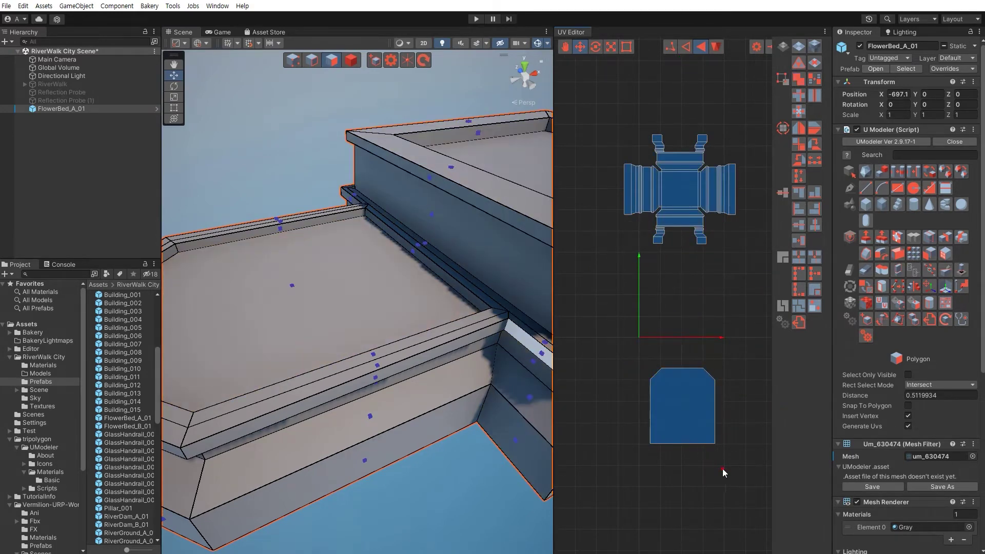
{"action": "left_click_drag", "start_coordinate": [722, 468], "coordinate": [628, 430]}
{"action": "mouse_move", "coordinate": [333, 308]}
{"action": "left_mouse_down", "text": "alt"}
{"action": "mouse_move", "coordinate": [297, 334]}
{"action": "mouse_move", "coordinate": [365, 306]}
{"action": "mouse_move", "coordinate": [449, 220]}
{"action": "left_mouse_up", "text": "alt"}
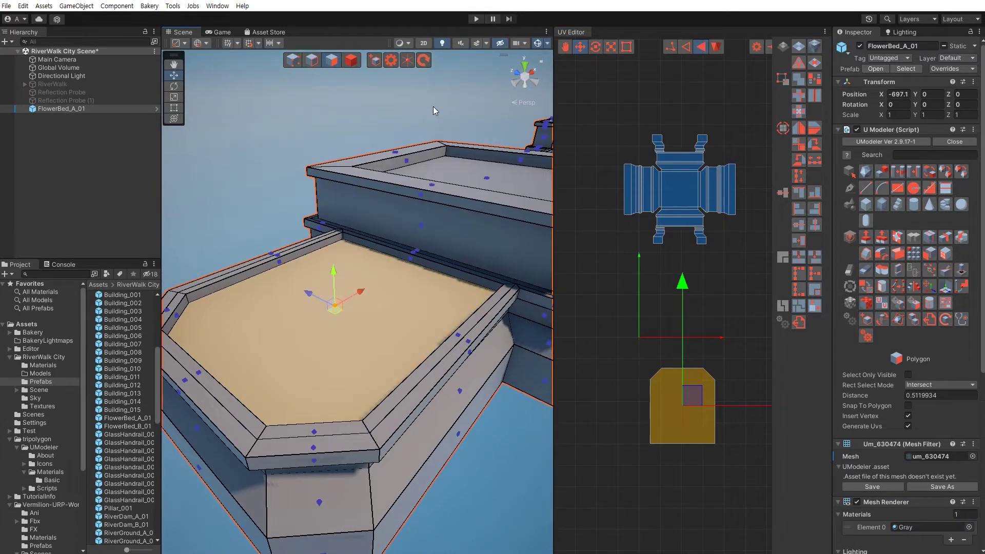
{"action": "left_click", "coordinate": [519, 43]}
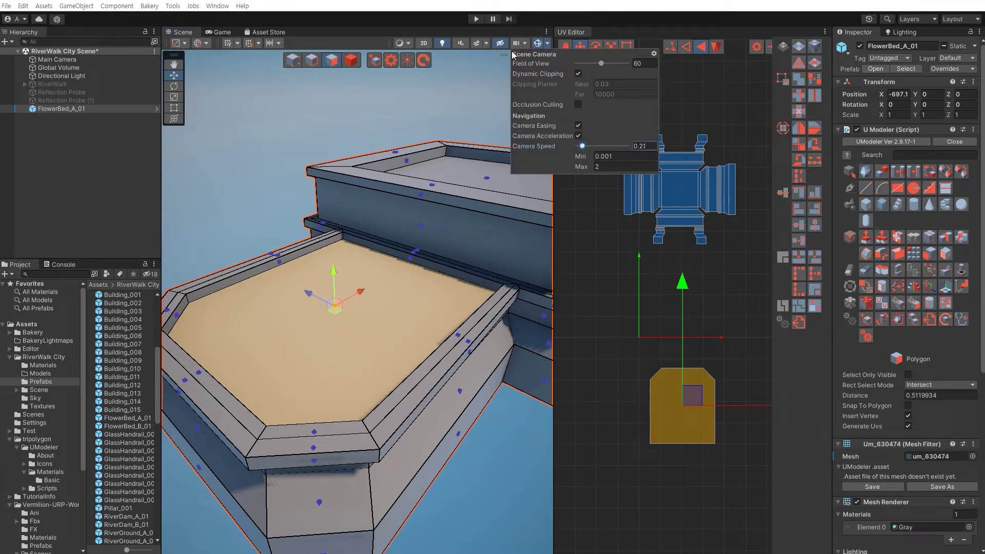
{"action": "mouse_move", "coordinate": [389, 329]}
{"action": "left_mouse_down", "text": "alt"}
{"action": "mouse_move", "coordinate": [400, 319]}
{"action": "mouse_move", "coordinate": [366, 321]}
{"action": "left_mouse_up", "text": "alt"}
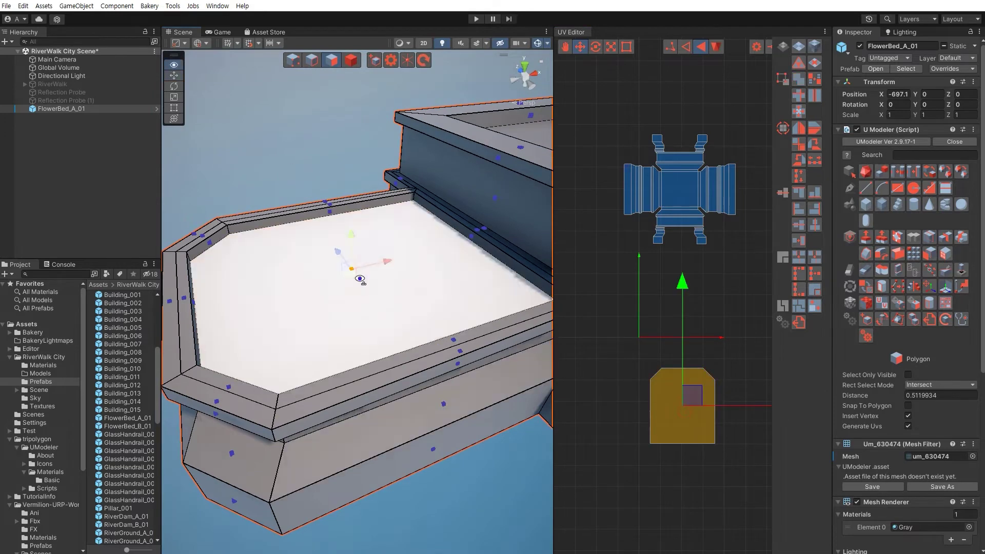
{"action": "scroll", "coordinate": [360, 280], "scroll_direction": "down", "scroll_amount": 3}
{"action": "scroll", "coordinate": [357, 269], "scroll_direction": "down", "scroll_amount": 3}
{"action": "scroll", "coordinate": [353, 262], "scroll_direction": "down", "scroll_amount": 3}
{"action": "scroll", "coordinate": [352, 256], "scroll_direction": "down", "scroll_amount": 2}
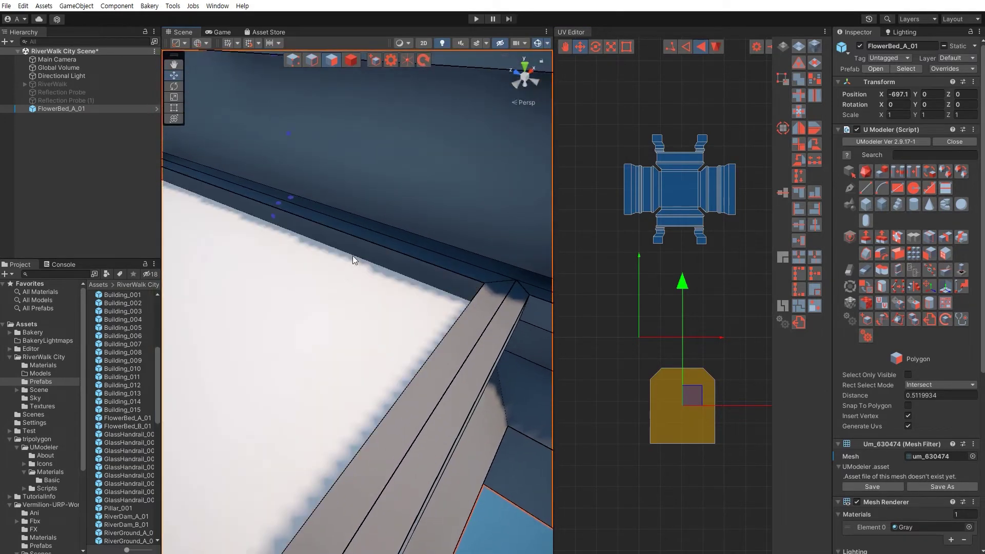
{"action": "left_click", "coordinate": [352, 256]}
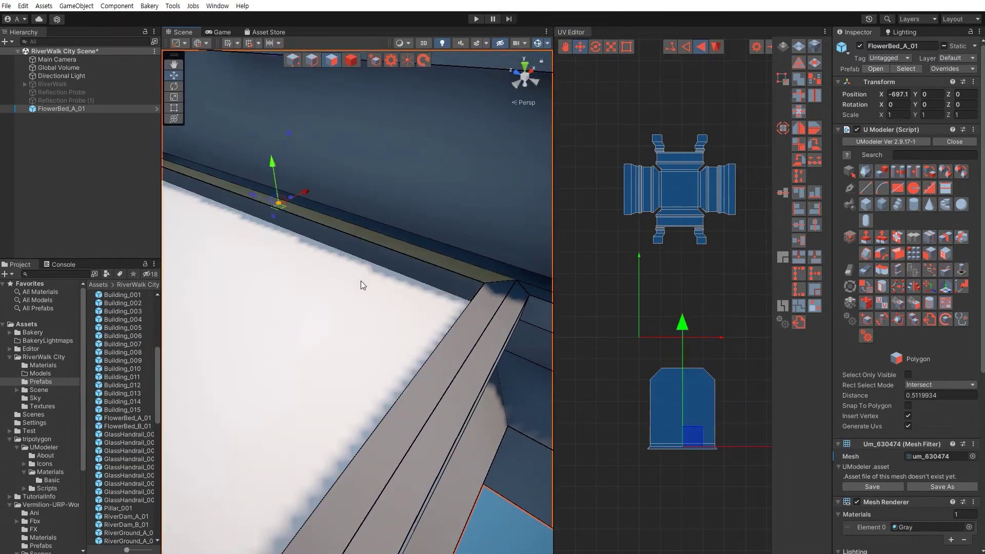
{"action": "mouse_move", "coordinate": [362, 285]}
{"action": "left_mouse_down", "text": "alt"}
{"action": "mouse_move", "coordinate": [286, 269]}
{"action": "mouse_move", "coordinate": [331, 287]}
{"action": "left_mouse_up", "text": "alt"}
{"action": "left_click", "coordinate": [318, 240]}
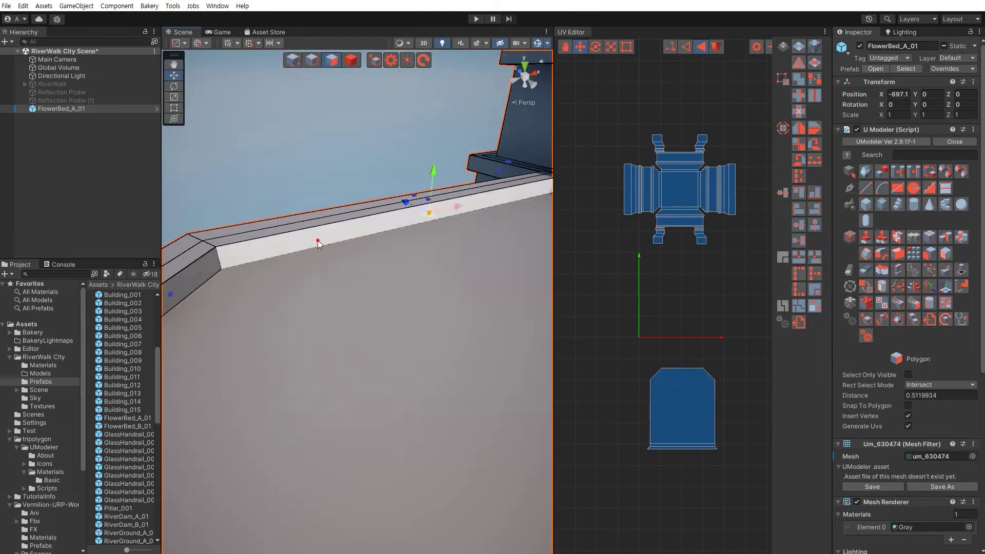
{"action": "left_click", "coordinate": [318, 240]}
{"action": "mouse_move", "coordinate": [316, 225]}
{"action": "left_mouse_down", "text": "alt"}
{"action": "mouse_move", "coordinate": [358, 256]}
{"action": "mouse_move", "coordinate": [289, 283]}
{"action": "left_mouse_up", "text": "alt"}
{"action": "left_click", "coordinate": [268, 272]}
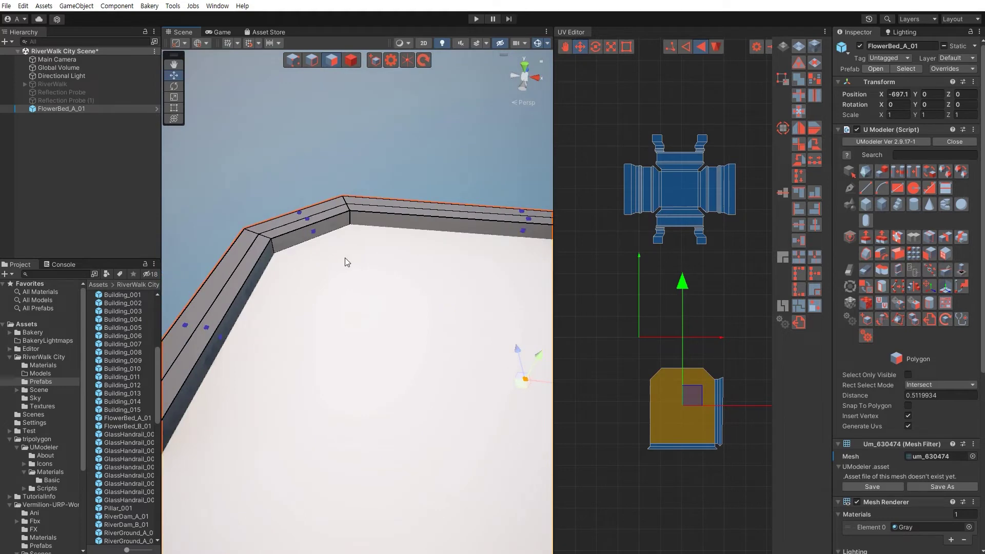
{"action": "left_click", "coordinate": [225, 299]}
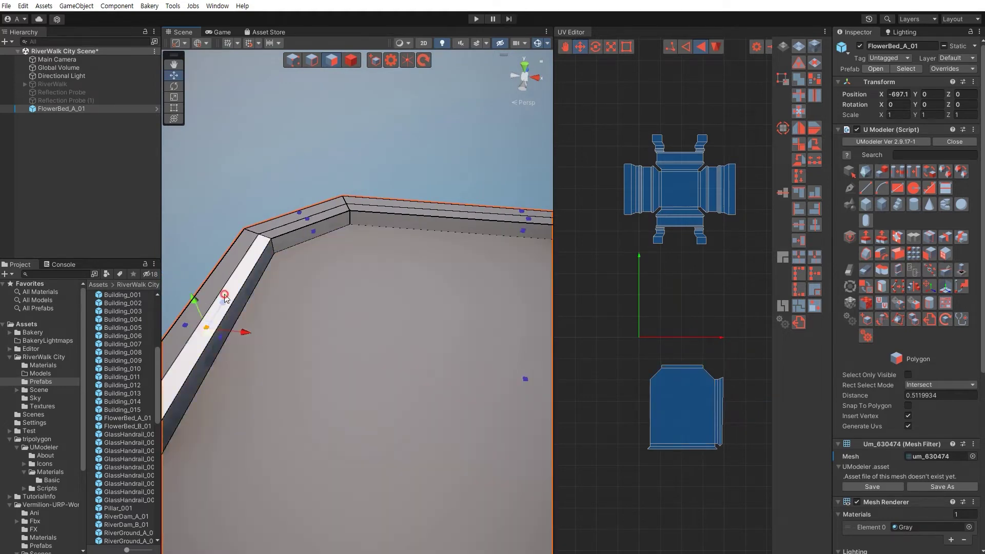
{"action": "mouse_move", "coordinate": [226, 298]}
{"action": "left_mouse_down", "text": "alt"}
{"action": "mouse_move", "coordinate": [373, 332]}
{"action": "mouse_move", "coordinate": [370, 298]}
{"action": "left_mouse_up", "text": "alt"}
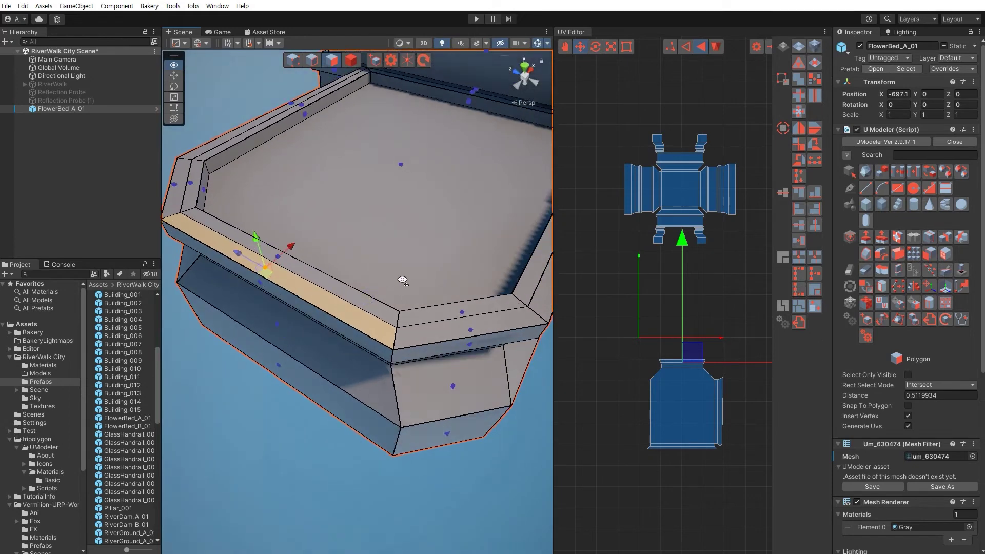
{"action": "mouse_move", "coordinate": [401, 279]}
{"action": "left_mouse_down", "text": "alt"}
{"action": "mouse_move", "coordinate": [423, 264]}
{"action": "mouse_move", "coordinate": [356, 235]}
{"action": "mouse_move", "coordinate": [362, 267]}
{"action": "mouse_move", "coordinate": [345, 312]}
{"action": "left_mouse_up", "text": "alt"}
{"action": "scroll", "coordinate": [356, 235], "scroll_direction": "up", "scroll_amount": 5}
{"action": "left_click", "coordinate": [356, 236]}
{"action": "left_click", "coordinate": [318, 273]}
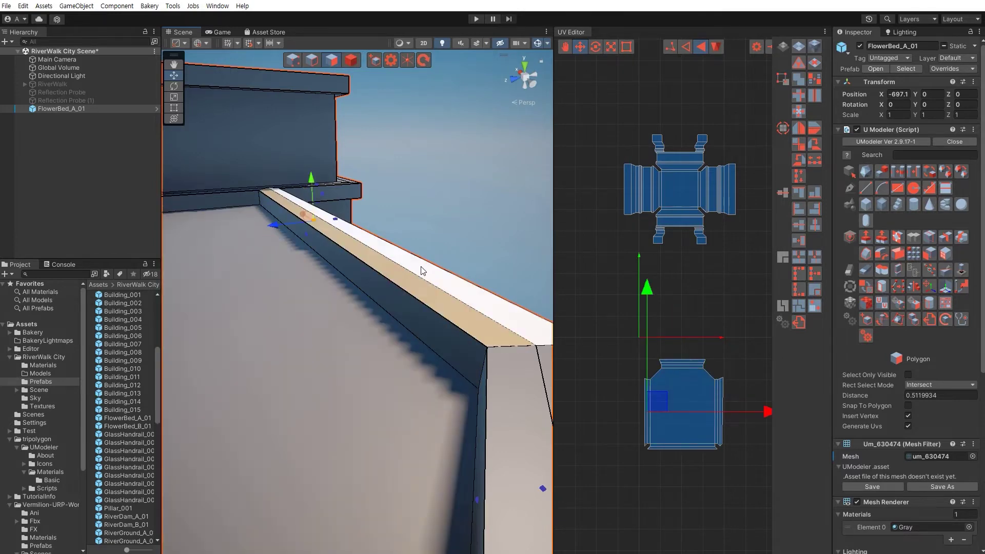
{"action": "left_click_drag", "start_coordinate": [419, 270], "coordinate": [271, 273], "text": "alt"}
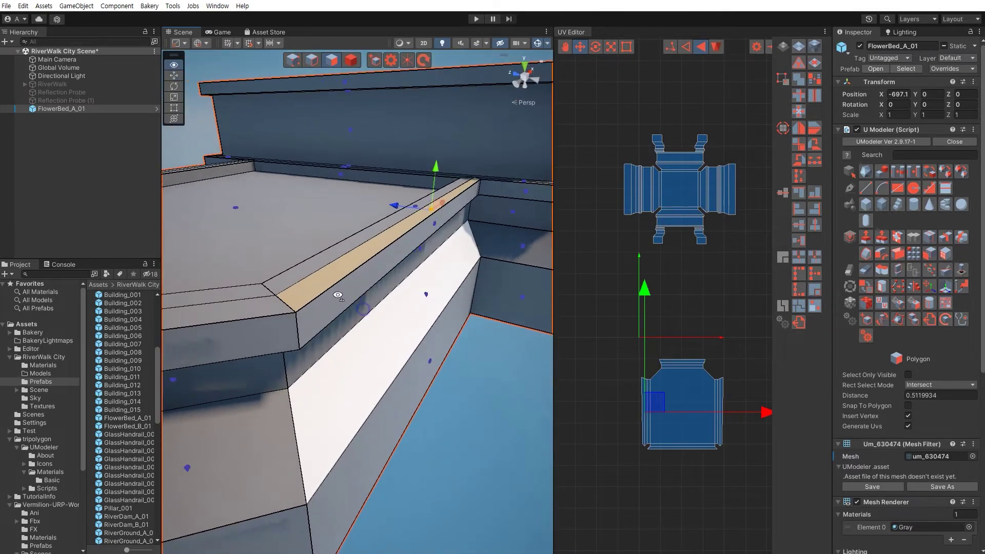
{"action": "mouse_move", "coordinate": [290, 262]}
{"action": "left_mouse_down", "text": "alt"}
{"action": "mouse_move", "coordinate": [301, 205]}
{"action": "mouse_move", "coordinate": [308, 217]}
{"action": "left_mouse_up", "text": "alt"}
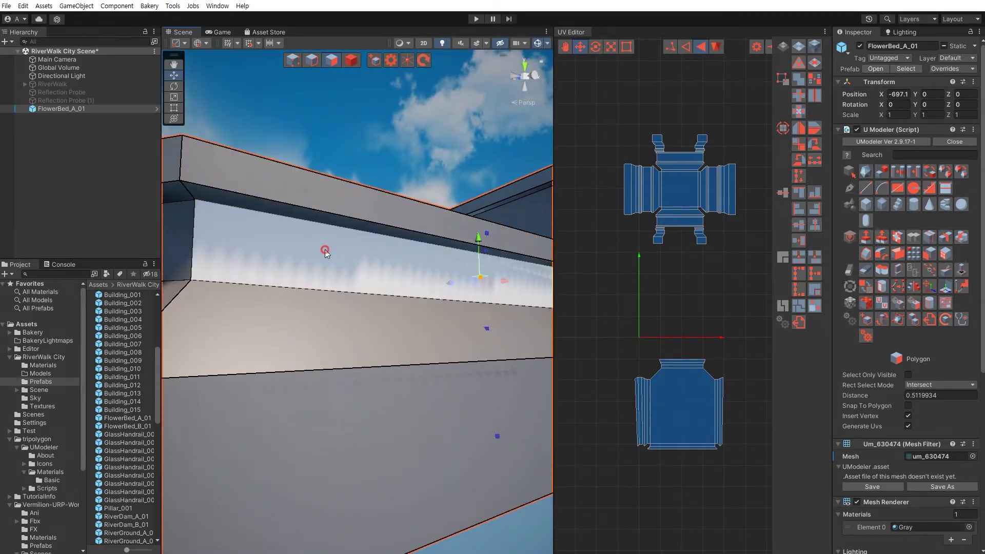
{"action": "left_click", "coordinate": [337, 323]}
{"action": "left_click", "coordinate": [394, 411]}
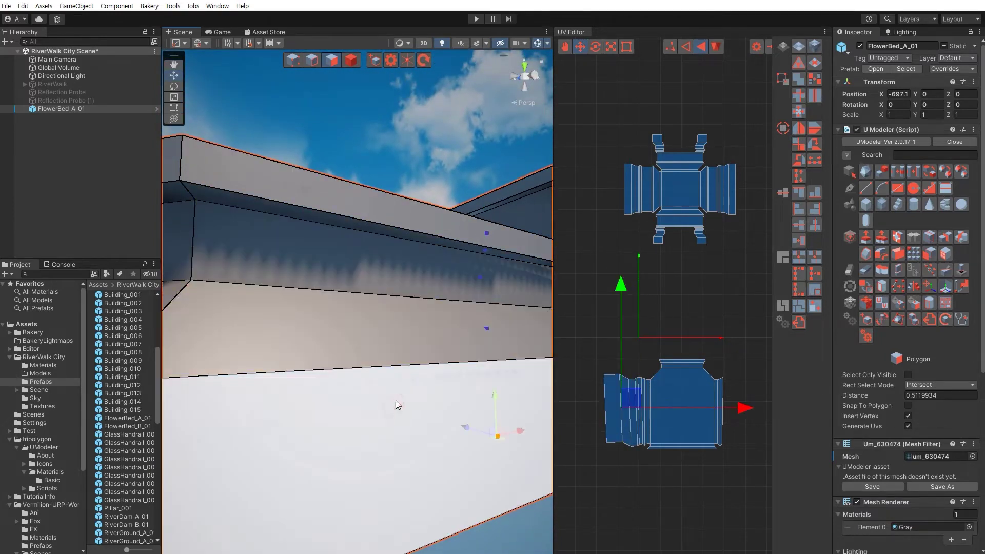
{"action": "mouse_move", "coordinate": [395, 400]}
{"action": "left_mouse_down", "text": "alt"}
{"action": "mouse_move", "coordinate": [363, 339]}
{"action": "mouse_move", "coordinate": [245, 377]}
{"action": "mouse_move", "coordinate": [349, 356]}
{"action": "mouse_move", "coordinate": [362, 316]}
{"action": "mouse_move", "coordinate": [330, 286]}
{"action": "left_mouse_up", "text": "alt"}
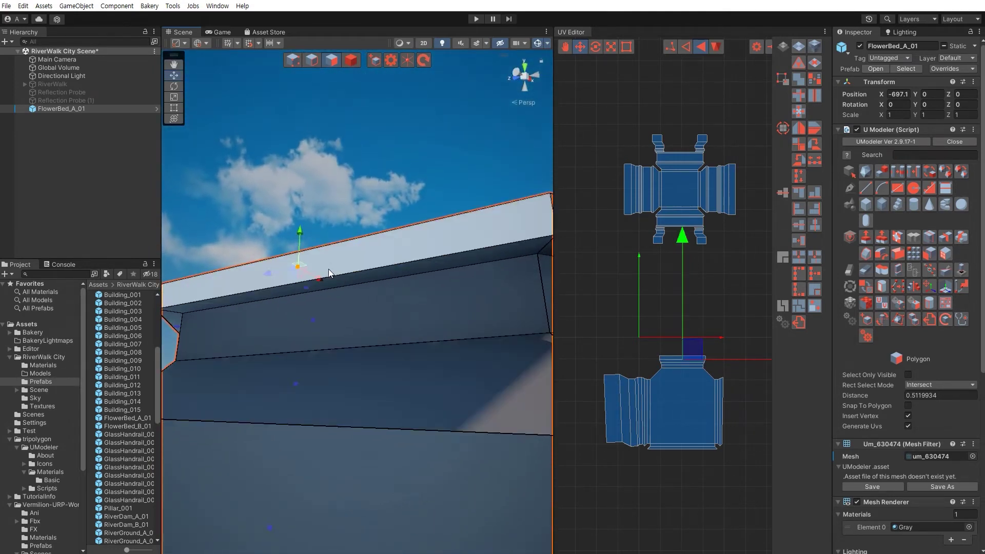
{"action": "left_click_drag", "start_coordinate": [377, 312], "coordinate": [348, 321], "text": "alt"}
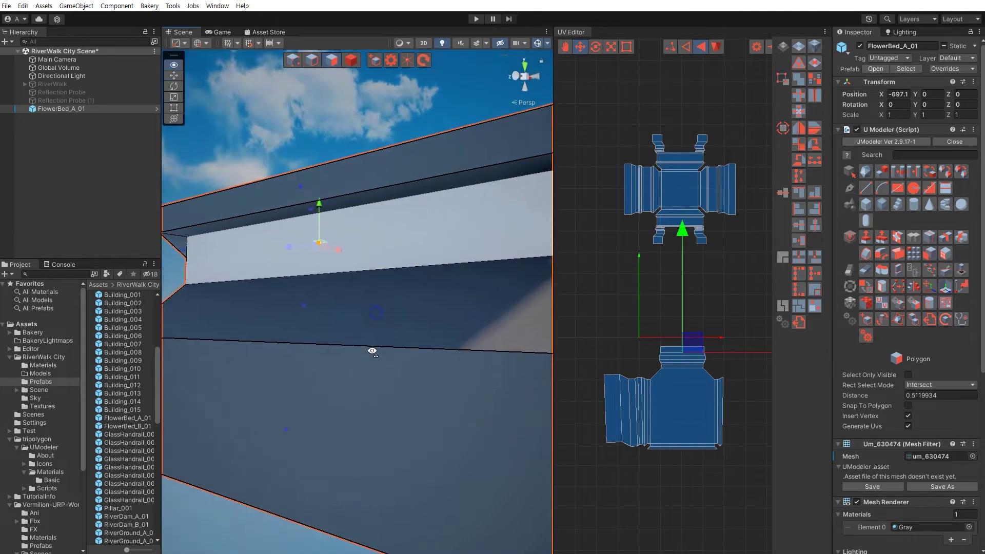
{"action": "left_click", "coordinate": [352, 378]}
{"action": "mouse_move", "coordinate": [334, 286]}
{"action": "left_mouse_down", "text": "alt"}
{"action": "mouse_move", "coordinate": [338, 352]}
{"action": "mouse_move", "coordinate": [346, 362]}
{"action": "mouse_move", "coordinate": [363, 348]}
{"action": "left_mouse_up", "text": "alt"}
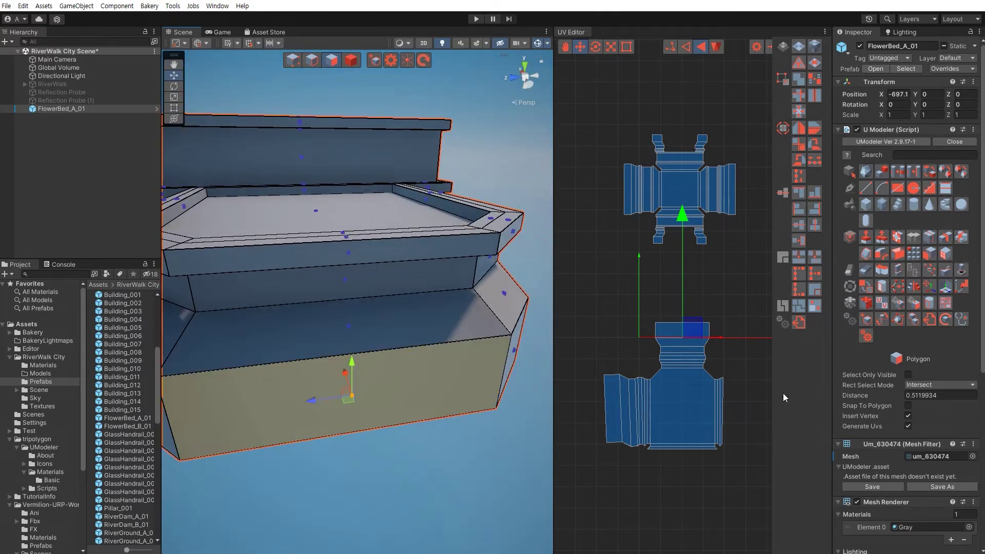
Select the lower UV island and the first rim faces, then reselect the whole lower island
{"action": "left_click", "coordinate": [589, 313]}
{"action": "left_click_drag", "start_coordinate": [589, 312], "coordinate": [733, 468]}
{"action": "mouse_move", "coordinate": [439, 340]}
{"action": "left_mouse_down", "text": "alt"}
{"action": "mouse_move", "coordinate": [380, 321]}
{"action": "mouse_move", "coordinate": [387, 310]}
{"action": "left_mouse_up", "text": "alt"}
{"action": "left_click", "coordinate": [382, 316]}
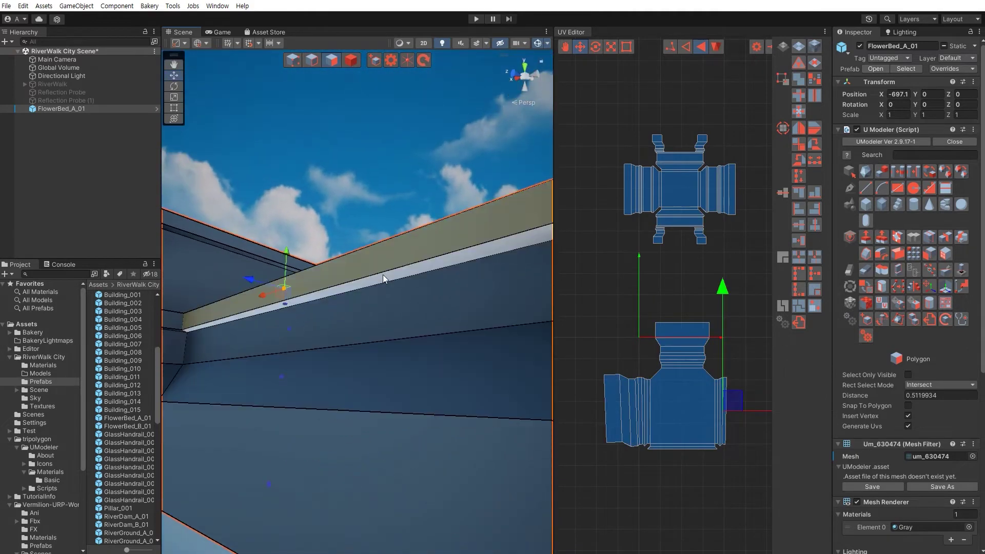
{"action": "left_click", "coordinate": [380, 375]}
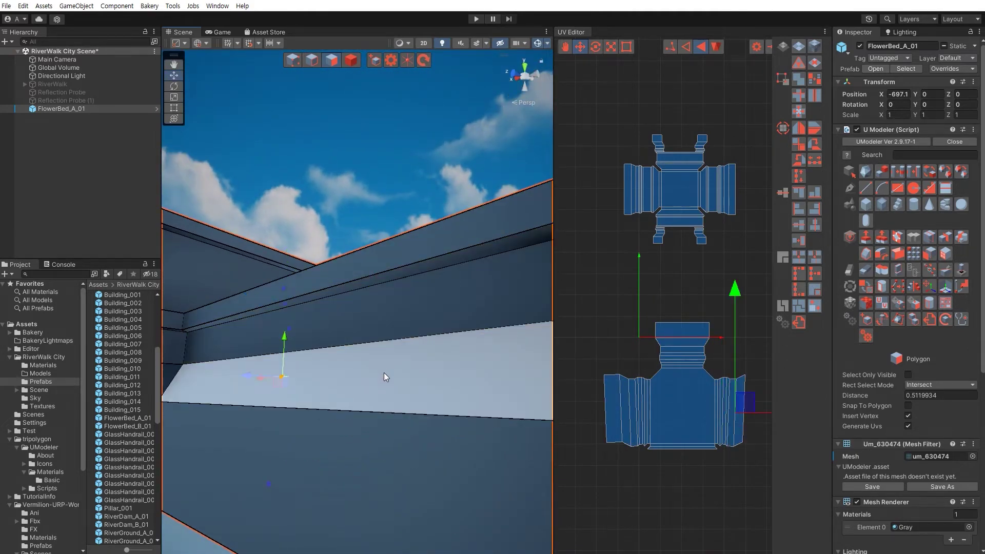
{"action": "left_click", "coordinate": [347, 443]}
{"action": "mouse_move", "coordinate": [347, 442]}
{"action": "left_mouse_down", "text": "alt"}
{"action": "mouse_move", "coordinate": [370, 412]}
{"action": "mouse_move", "coordinate": [207, 407]}
{"action": "mouse_move", "coordinate": [390, 400]}
{"action": "left_mouse_up", "text": "alt"}
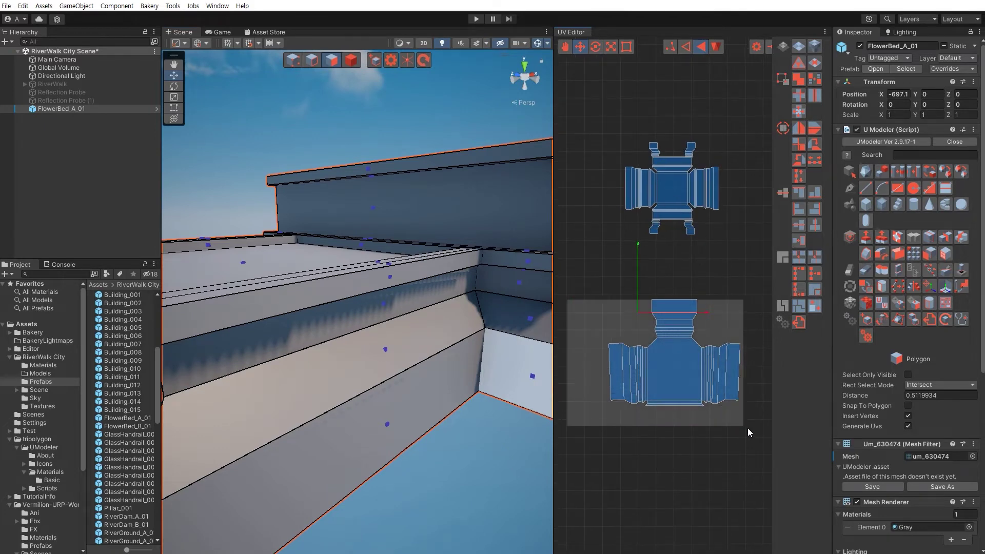
{"action": "left_click_drag", "start_coordinate": [641, 362], "coordinate": [747, 428]}
Work up the rim from the bottom front face, selecting each face above it
{"action": "mouse_move", "coordinate": [390, 390]}
{"action": "left_mouse_down", "text": "alt"}
{"action": "mouse_move", "coordinate": [399, 383]}
{"action": "mouse_move", "coordinate": [342, 398]}
{"action": "left_mouse_up", "text": "alt"}
{"action": "left_click", "coordinate": [370, 402]}
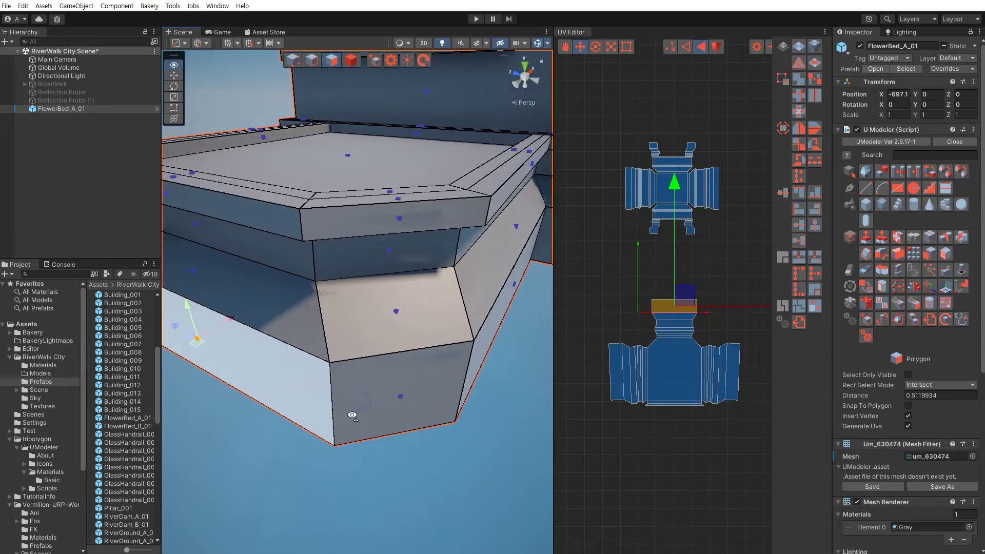
{"action": "left_click", "coordinate": [343, 398]}
{"action": "left_click", "coordinate": [334, 334]}
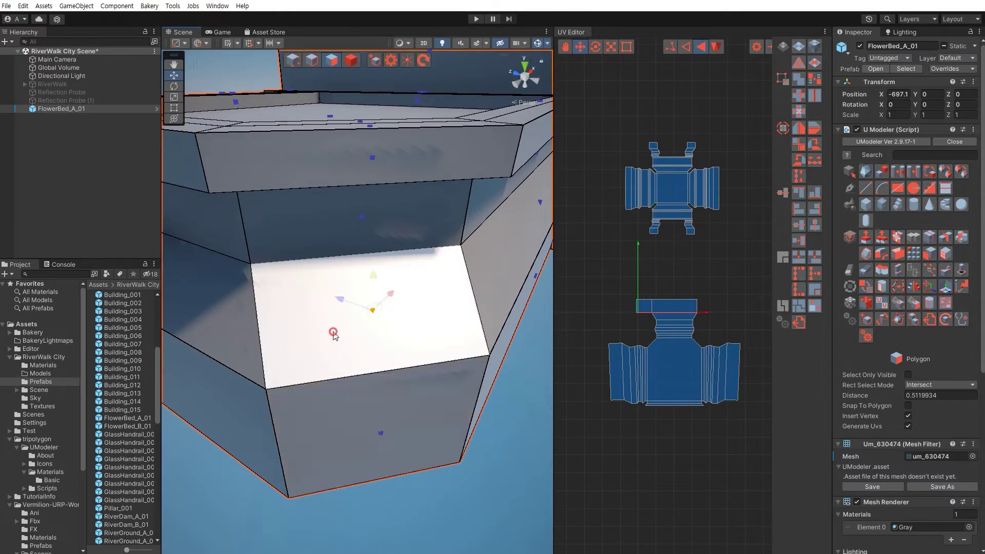
{"action": "left_click", "coordinate": [334, 245]}
{"action": "left_click_drag", "start_coordinate": [359, 327], "coordinate": [360, 206], "text": "alt"}
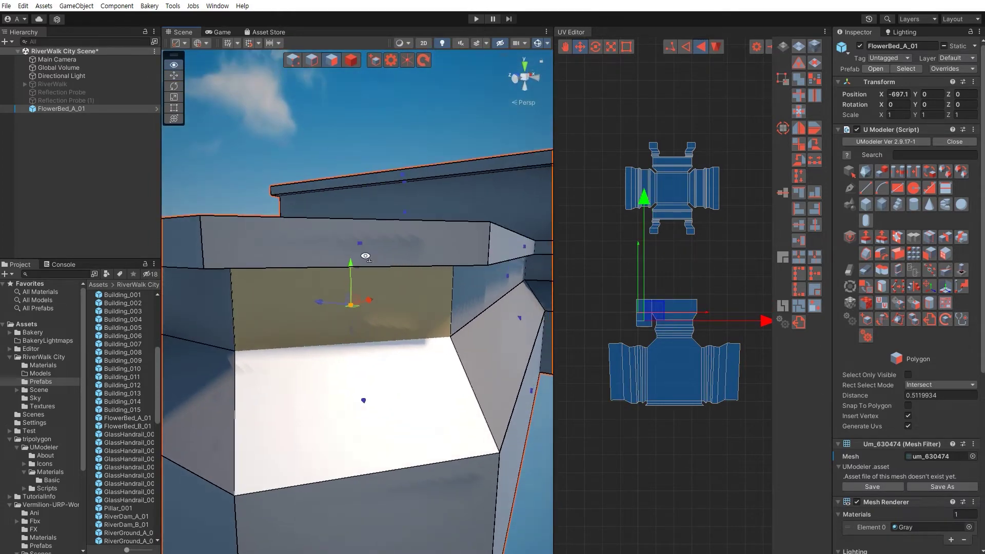
Select the top rim, white top and inner side faces, then box-select the lower UV islands
{"action": "left_click", "coordinate": [319, 245]}
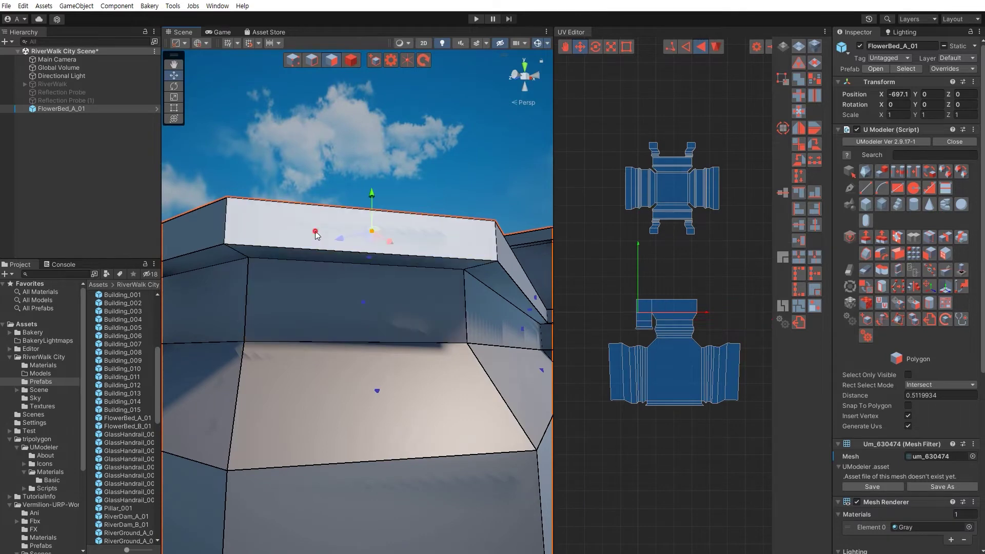
{"action": "mouse_move", "coordinate": [318, 231]}
{"action": "left_mouse_down", "text": "alt"}
{"action": "mouse_move", "coordinate": [318, 313]}
{"action": "mouse_move", "coordinate": [453, 384]}
{"action": "left_mouse_up", "text": "alt"}
{"action": "left_click", "coordinate": [309, 307]}
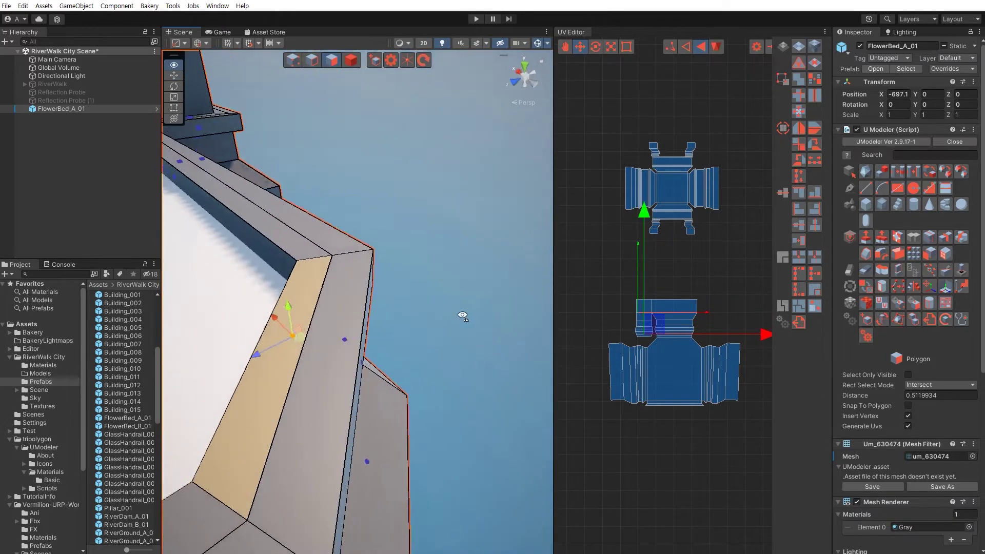
{"action": "left_click", "coordinate": [436, 397]}
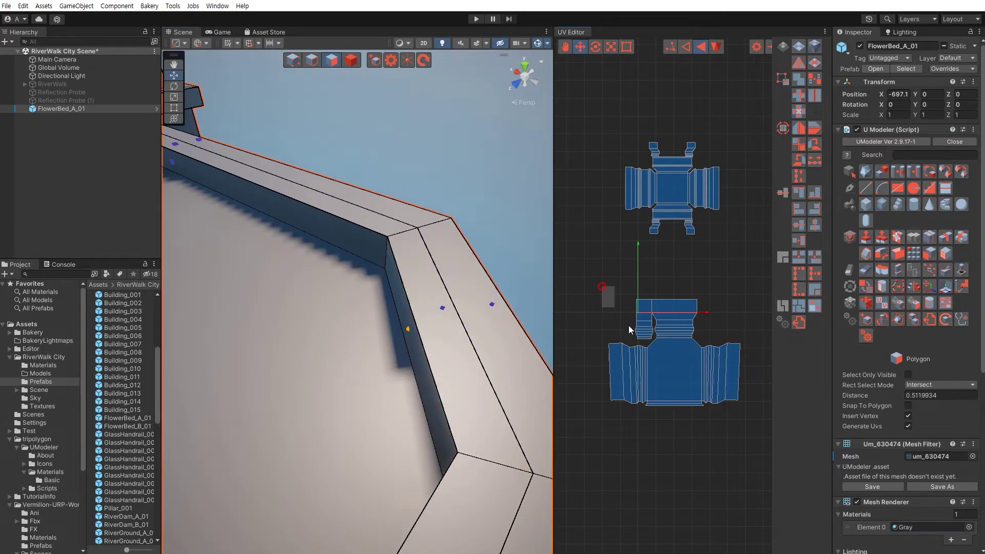
{"action": "left_click_drag", "start_coordinate": [629, 326], "coordinate": [739, 432]}
{"action": "left_click_drag", "start_coordinate": [241, 325], "coordinate": [296, 310], "text": "alt"}
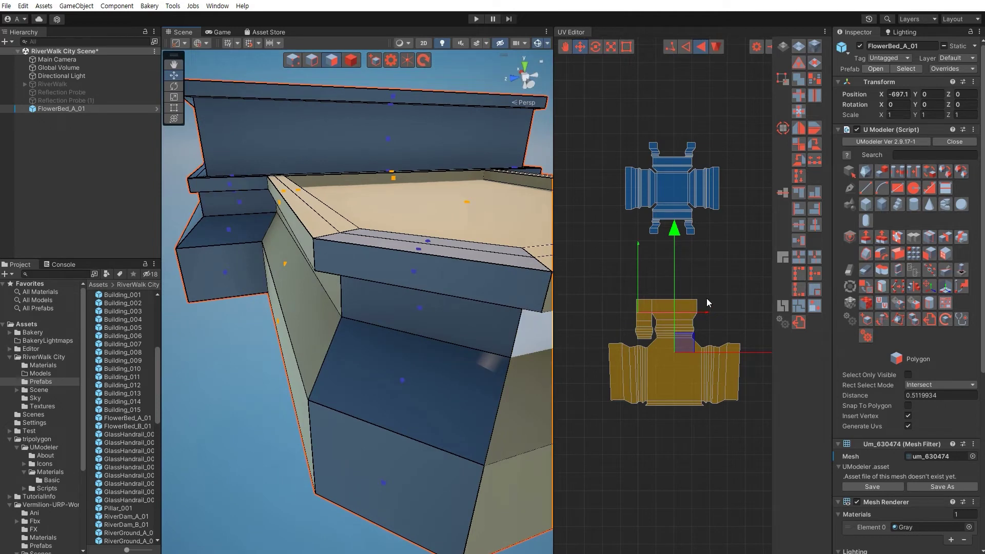
Add the front, slanted and first upper rim strip faces to the lower UV island
{"action": "left_click", "coordinate": [734, 307]}
{"action": "mouse_move", "coordinate": [442, 377]}
{"action": "left_mouse_down", "text": "alt"}
{"action": "mouse_move", "coordinate": [419, 370]}
{"action": "mouse_move", "coordinate": [411, 234]}
{"action": "left_mouse_up", "text": "alt"}
{"action": "left_click", "coordinate": [416, 383]}
{"action": "left_click", "coordinate": [423, 323]}
{"action": "left_click", "coordinate": [410, 233]}
{"action": "left_click", "coordinate": [430, 183]}
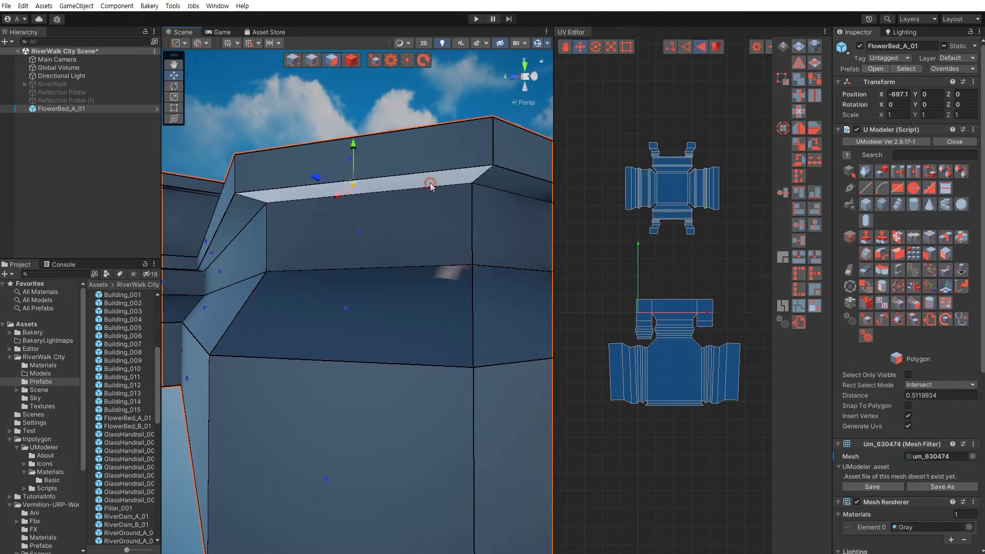
Add the remaining upper strips and the narrow strip face, then zoom out to see both islands
{"action": "mouse_move", "coordinate": [430, 184]}
{"action": "left_mouse_down", "text": "alt"}
{"action": "mouse_move", "coordinate": [407, 183]}
{"action": "mouse_move", "coordinate": [408, 313]}
{"action": "left_mouse_up", "text": "alt"}
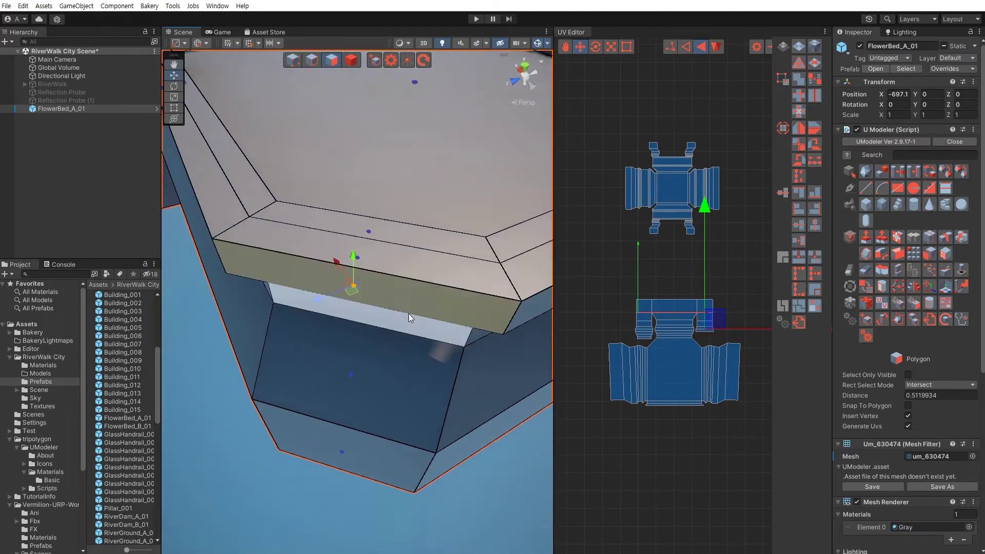
{"action": "left_click", "coordinate": [413, 257]}
{"action": "left_click", "coordinate": [421, 245]}
{"action": "left_click_drag", "start_coordinate": [426, 247], "coordinate": [261, 254], "text": "alt"}
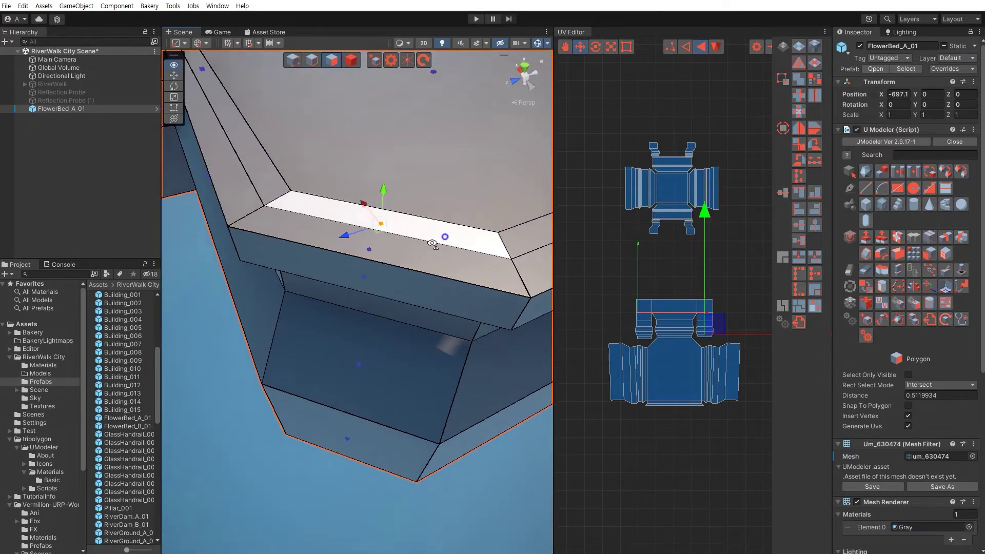
{"action": "left_click", "coordinate": [260, 254]}
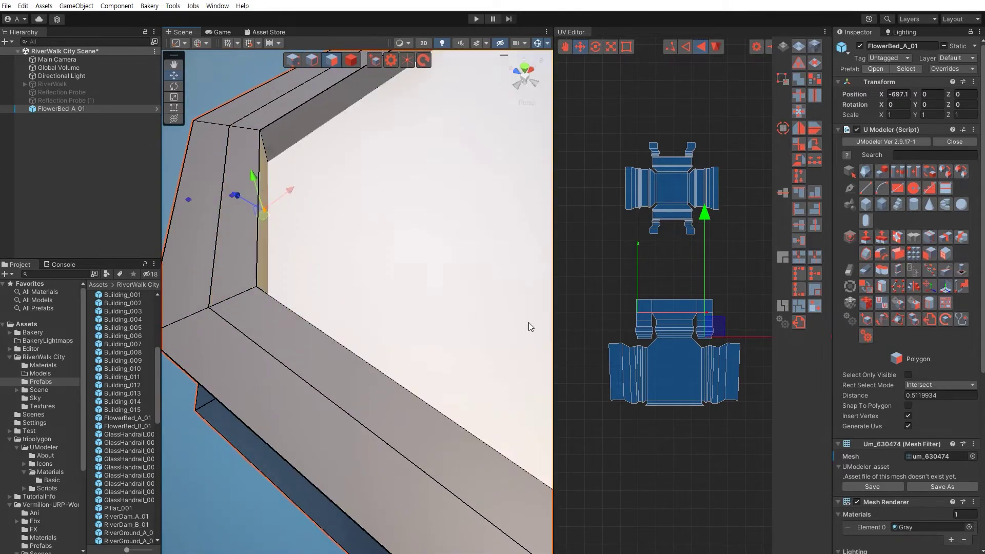
{"action": "scroll", "coordinate": [590, 303], "scroll_direction": "down", "scroll_amount": 2}
{"action": "middle_click_drag", "start_coordinate": [605, 297], "coordinate": [584, 363]}
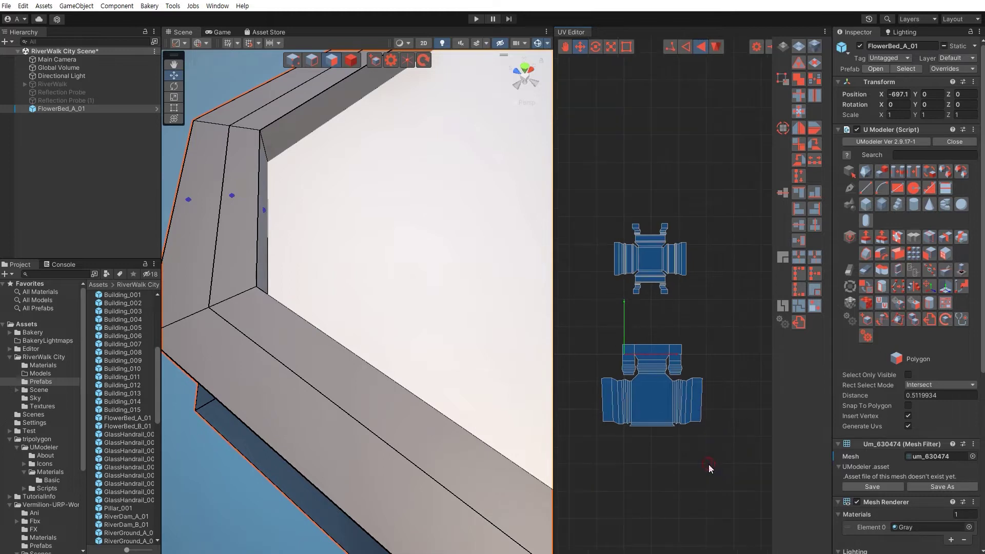
Move the lower island, then both UV islands, down-left toward the origin
{"action": "mouse_move", "coordinate": [709, 464]}
{"action": "left_mouse_down"}
{"action": "mouse_move", "coordinate": [619, 358]}
{"action": "mouse_move", "coordinate": [676, 327]}
{"action": "mouse_move", "coordinate": [671, 338]}
{"action": "left_mouse_up"}
{"action": "left_click_drag", "start_coordinate": [598, 211], "coordinate": [709, 302]}
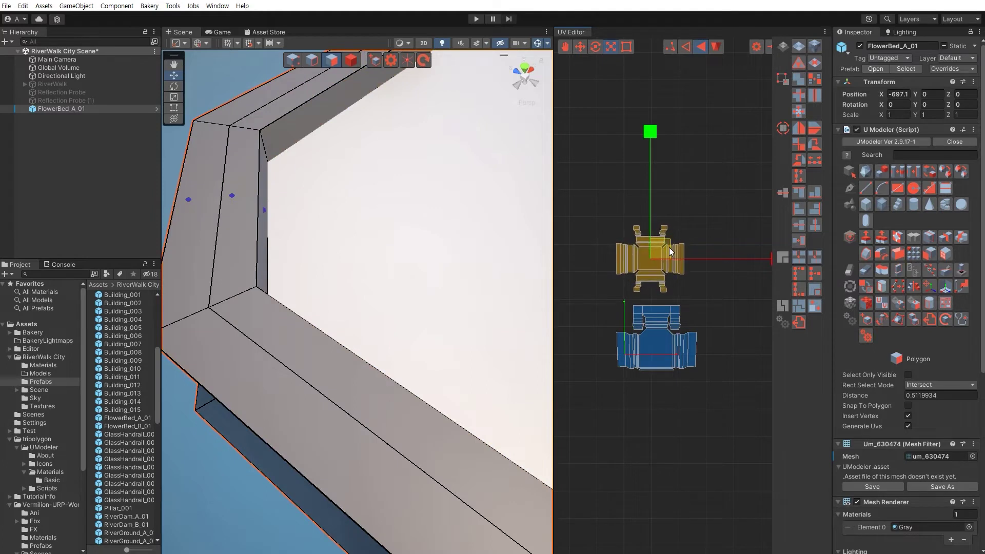
{"action": "key", "text": "w"}
{"action": "left_click_drag", "start_coordinate": [666, 250], "coordinate": [672, 261]}
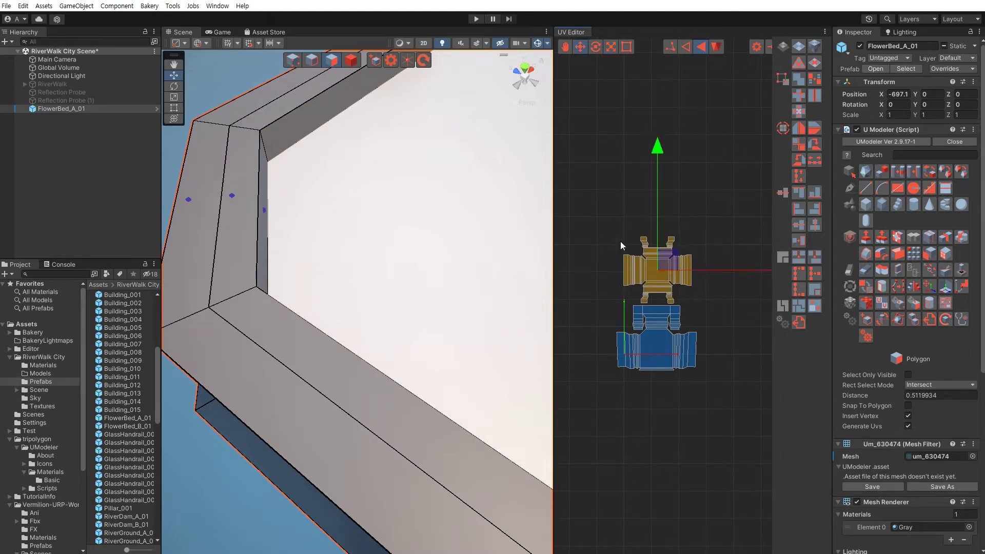
{"action": "left_click_drag", "start_coordinate": [598, 221], "coordinate": [702, 407]}
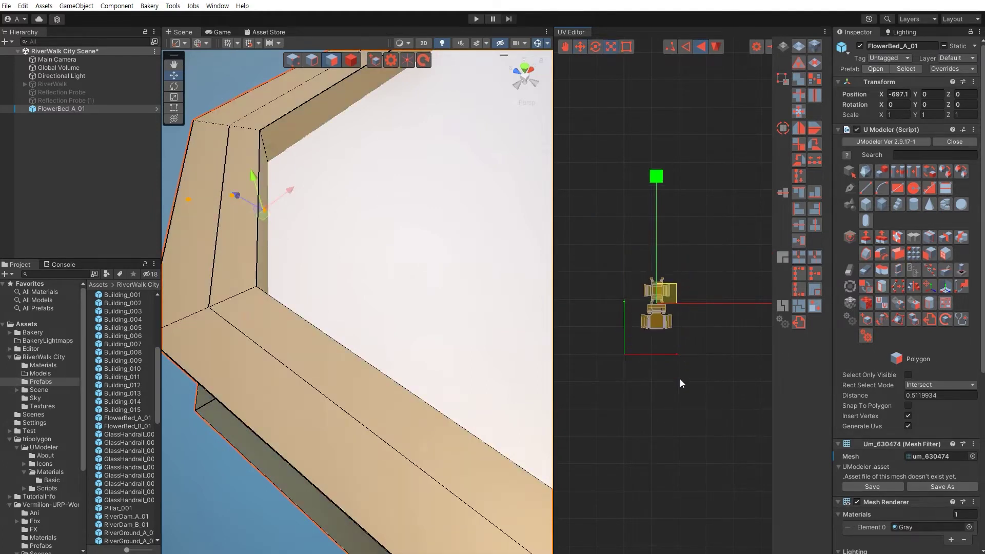
{"action": "left_click_drag", "start_coordinate": [671, 297], "coordinate": [659, 313]}
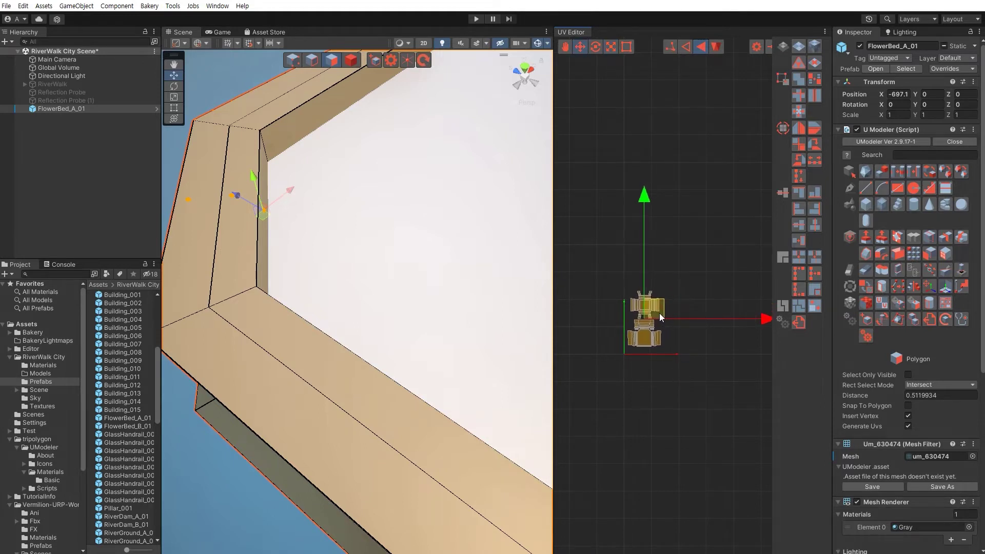
{"action": "scroll", "coordinate": [630, 361], "scroll_direction": "up", "scroll_amount": 5}
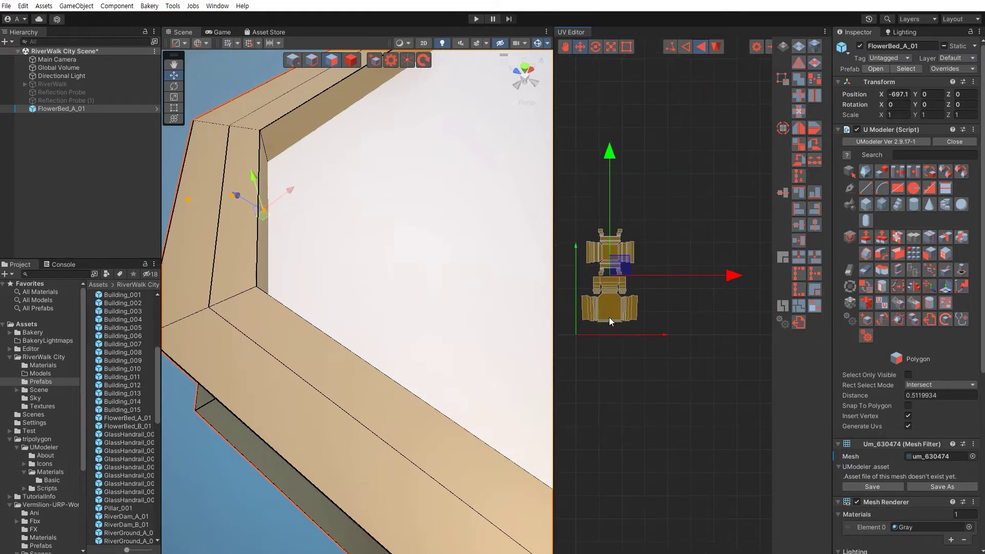
{"action": "scroll", "coordinate": [610, 320], "scroll_direction": "up", "scroll_amount": 2}
{"action": "scroll", "coordinate": [635, 338], "scroll_direction": "up", "scroll_amount": 3}
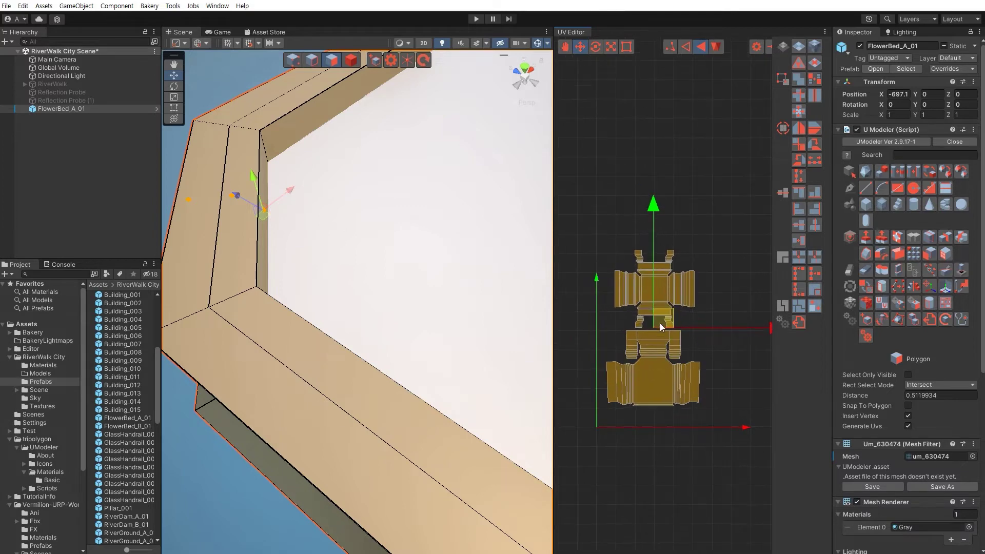
{"action": "left_click_drag", "start_coordinate": [663, 326], "coordinate": [662, 336]}
Reselect both islands and scale them to sit stacked inside the UV square
{"action": "left_click", "coordinate": [651, 469]}
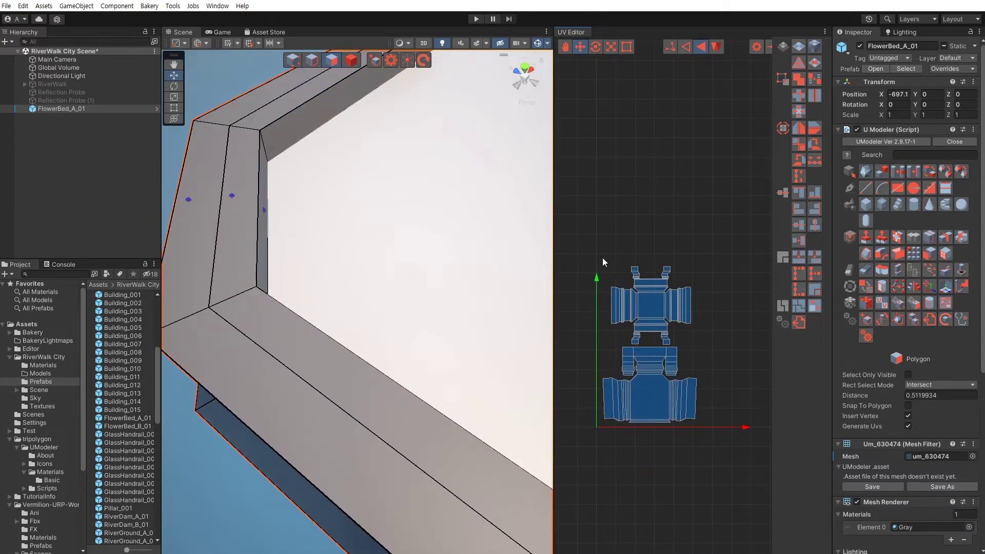
{"action": "left_click_drag", "start_coordinate": [576, 252], "coordinate": [729, 444]}
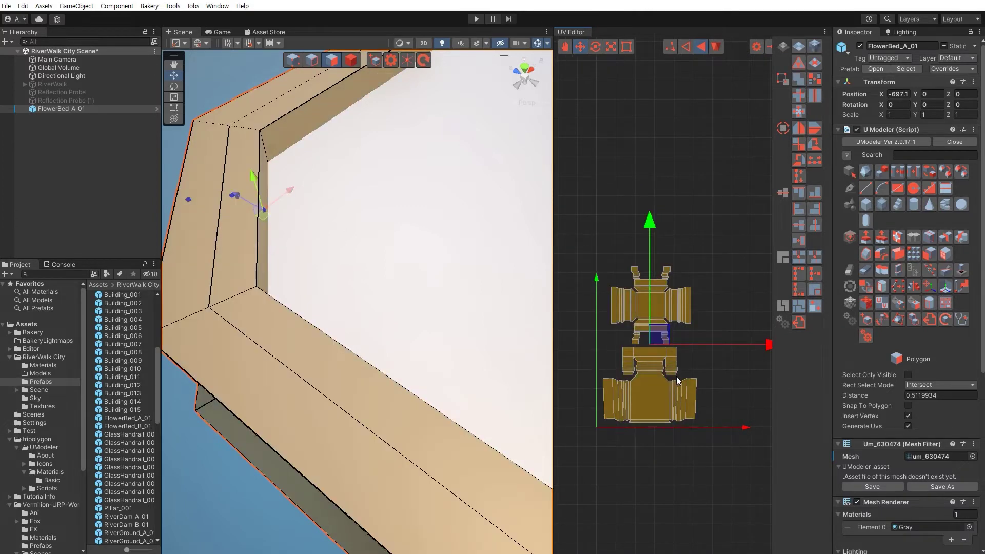
{"action": "key", "text": "r"}
{"action": "mouse_move", "coordinate": [661, 332]}
{"action": "left_mouse_down"}
{"action": "mouse_move", "coordinate": [668, 362]}
{"action": "mouse_move", "coordinate": [662, 338]}
{"action": "left_mouse_up"}
{"action": "key", "text": "r"}
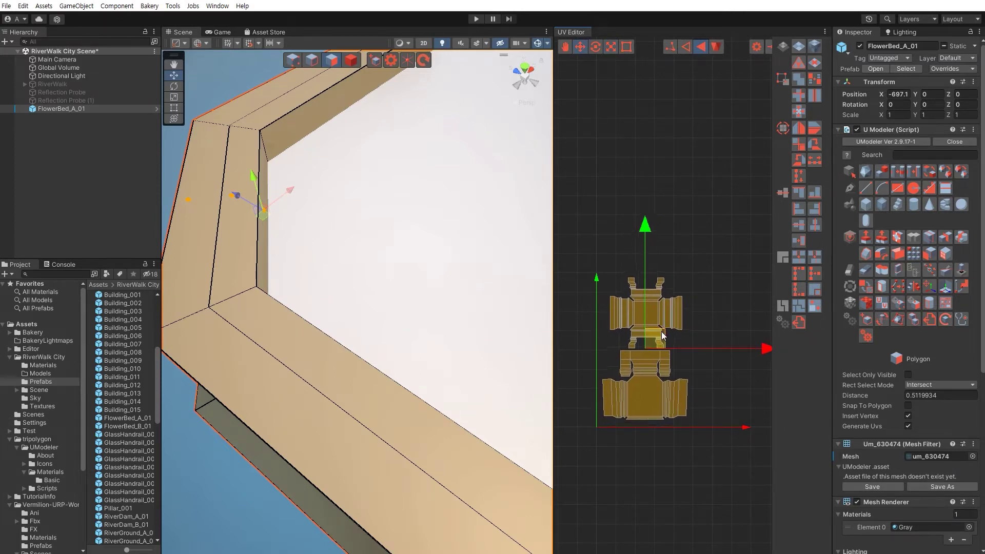
{"action": "left_click", "coordinate": [678, 467]}
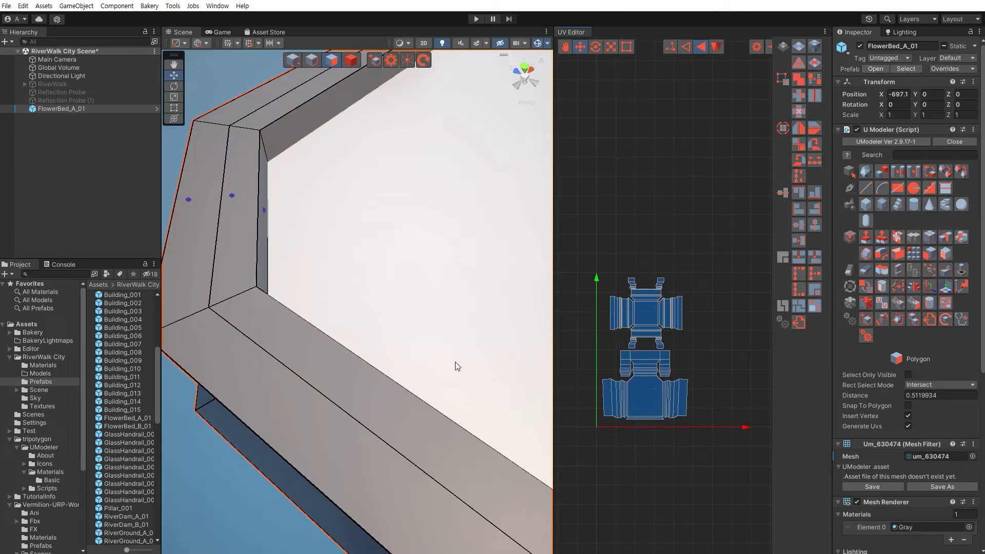
Unwrap the trough floor face and move its UV island to the right of the crosses
{"action": "left_click_drag", "start_coordinate": [508, 332], "coordinate": [418, 424], "text": "alt"}
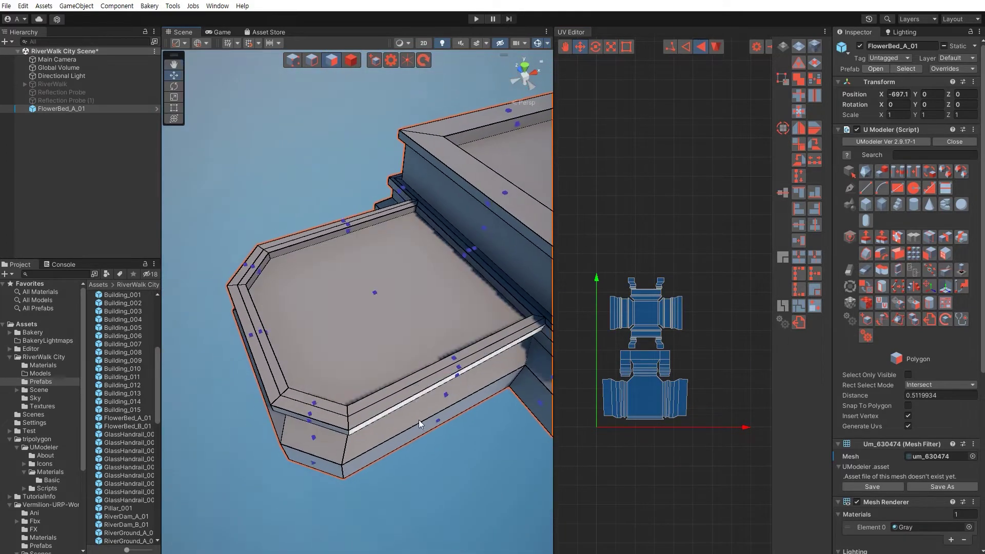
{"action": "left_click_drag", "start_coordinate": [571, 259], "coordinate": [714, 466]}
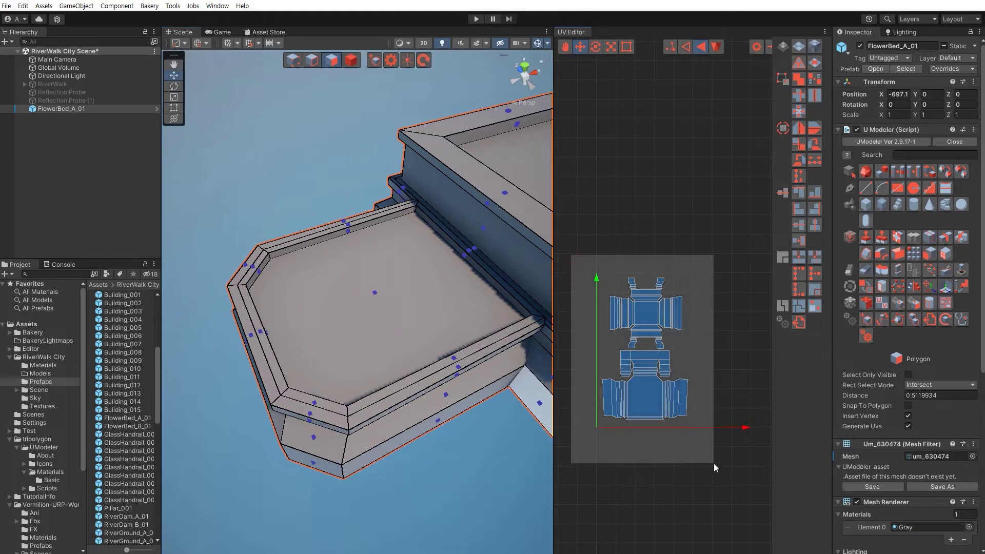
{"action": "mouse_move", "coordinate": [446, 453]}
{"action": "left_mouse_down", "text": "alt"}
{"action": "mouse_move", "coordinate": [444, 413]}
{"action": "mouse_move", "coordinate": [447, 432]}
{"action": "left_mouse_up", "text": "alt"}
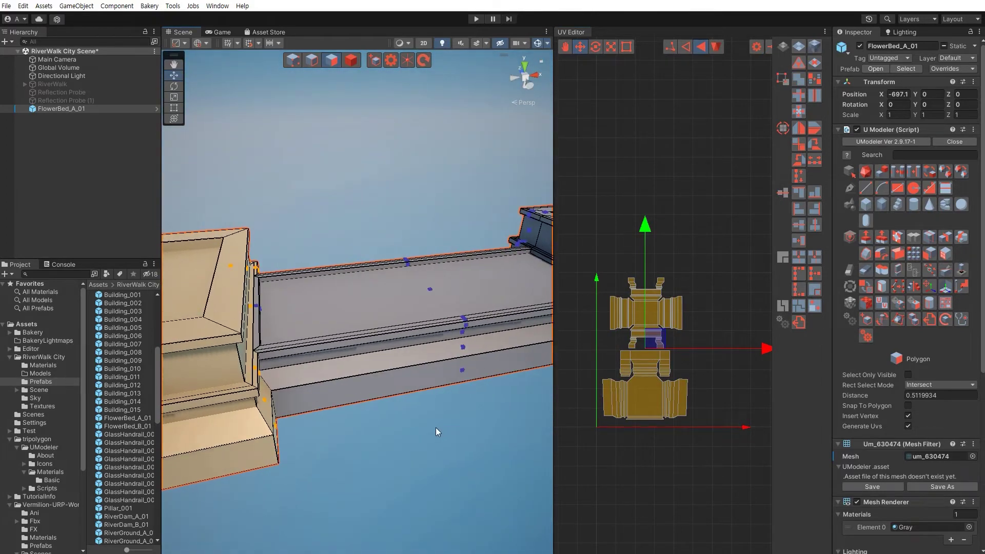
{"action": "mouse_move", "coordinate": [433, 417]}
{"action": "left_mouse_down", "text": "alt"}
{"action": "mouse_move", "coordinate": [395, 405]}
{"action": "mouse_move", "coordinate": [321, 432]}
{"action": "mouse_move", "coordinate": [358, 315]}
{"action": "left_mouse_up", "text": "alt"}
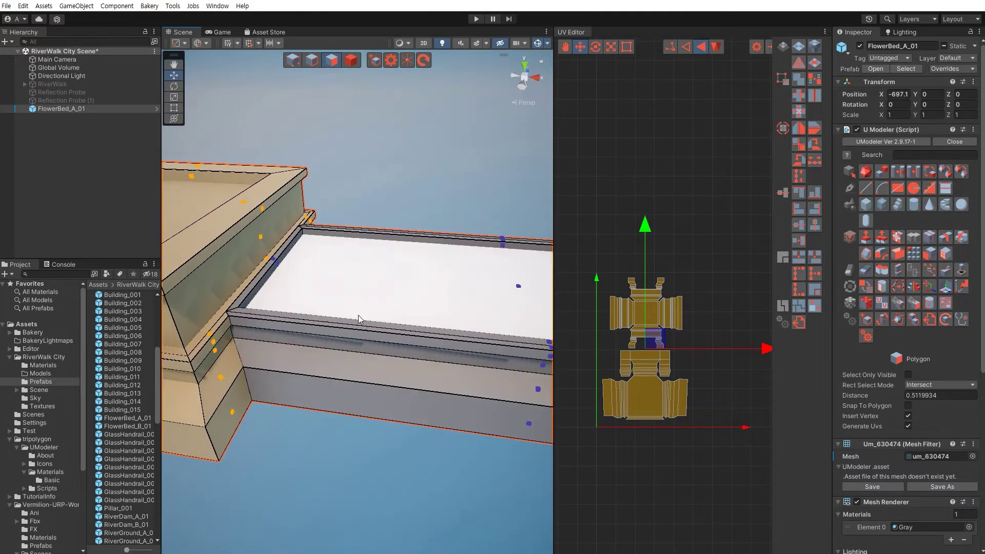
{"action": "left_click", "coordinate": [367, 303]}
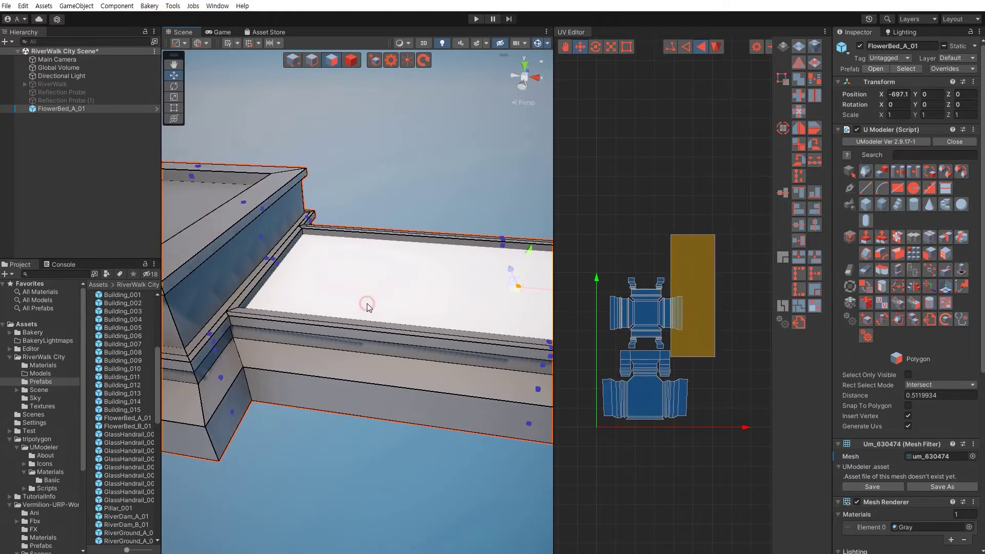
{"action": "left_click_drag", "start_coordinate": [367, 303], "coordinate": [399, 341], "text": "alt"}
{"action": "scroll", "coordinate": [645, 343], "scroll_direction": "down", "scroll_amount": 2}
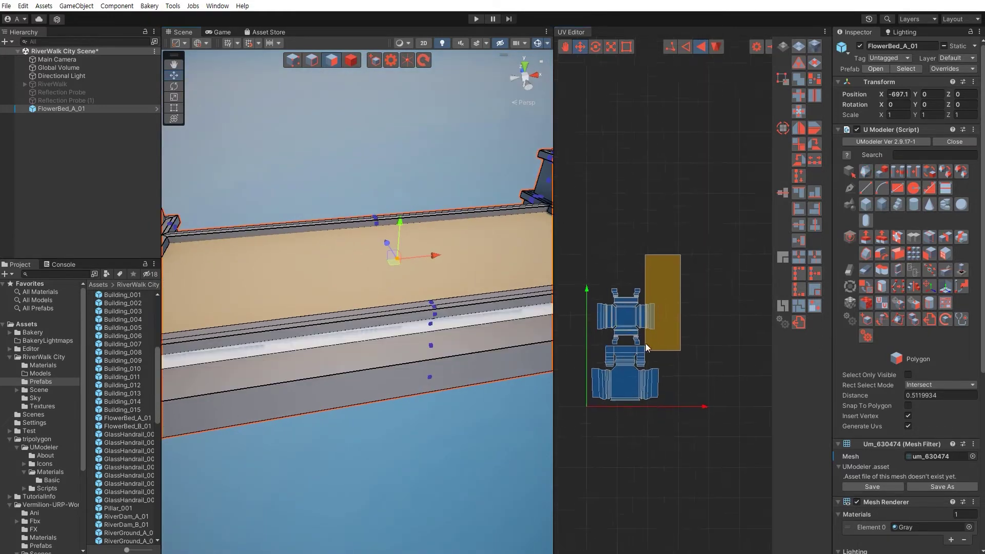
{"action": "left_click_drag", "start_coordinate": [673, 312], "coordinate": [731, 314]}
Append the inner ledge's top faces to the strip island
{"action": "left_click_drag", "start_coordinate": [379, 318], "coordinate": [346, 337], "text": "alt"}
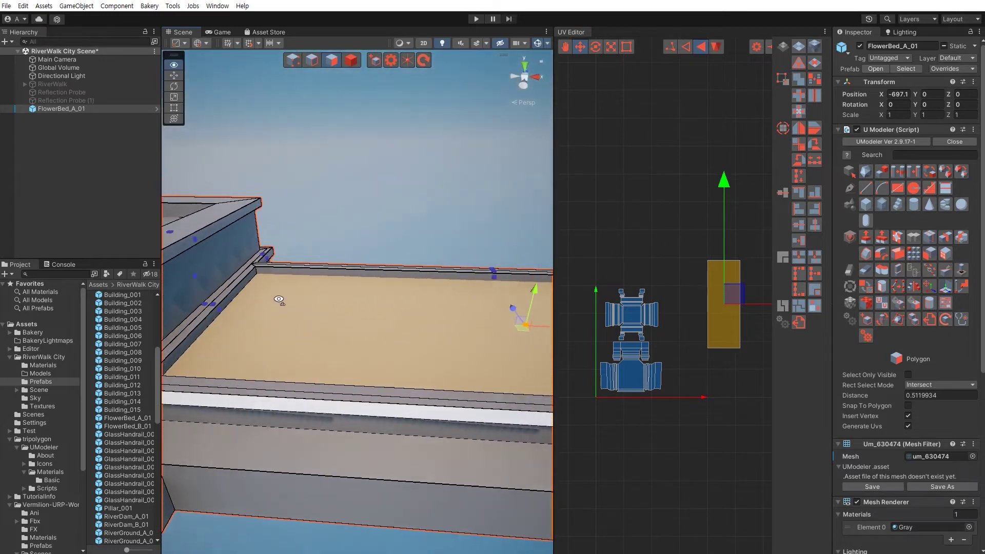
{"action": "right_click_drag", "start_coordinate": [346, 337], "coordinate": [223, 310]}
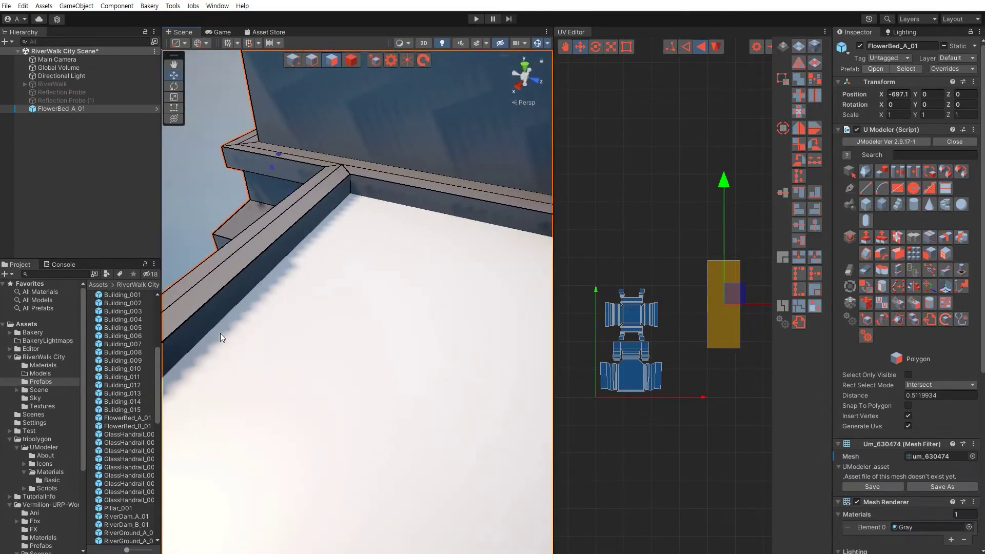
{"action": "left_click", "coordinate": [226, 282]}
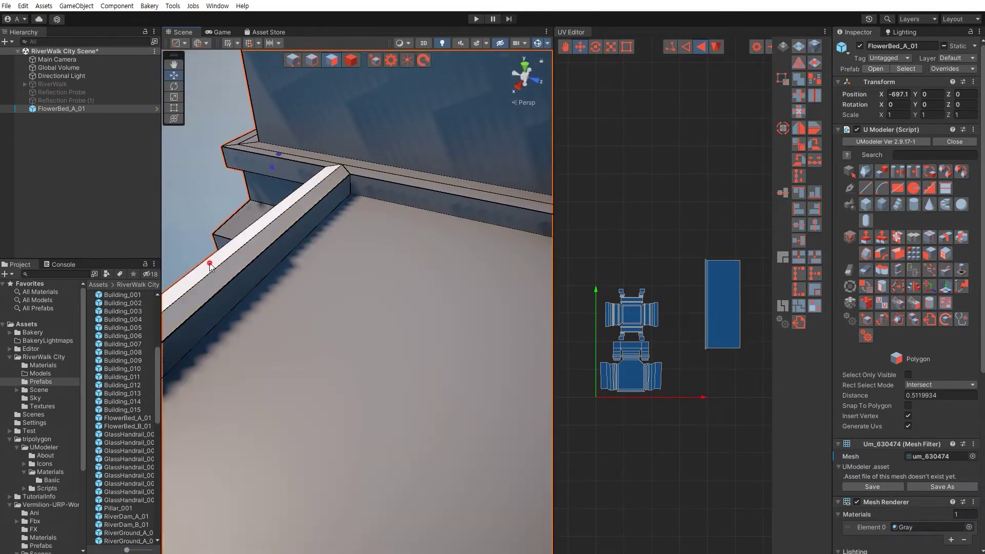
{"action": "left_click", "coordinate": [212, 270]}
{"action": "mouse_move", "coordinate": [213, 285]}
{"action": "left_mouse_down", "text": "alt"}
{"action": "mouse_move", "coordinate": [347, 338]}
{"action": "mouse_move", "coordinate": [370, 233]}
{"action": "left_mouse_up", "text": "alt"}
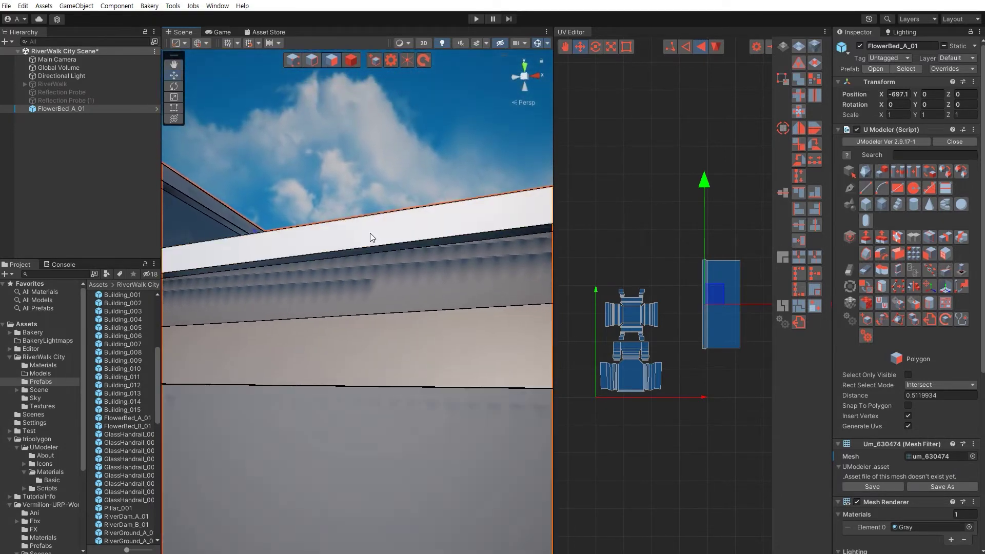
{"action": "left_click", "coordinate": [383, 272]}
{"action": "mouse_move", "coordinate": [383, 286]}
{"action": "left_mouse_down", "text": "alt"}
{"action": "mouse_move", "coordinate": [372, 339]}
{"action": "mouse_move", "coordinate": [347, 319]}
{"action": "left_mouse_up", "text": "alt"}
{"action": "left_click", "coordinate": [347, 310]}
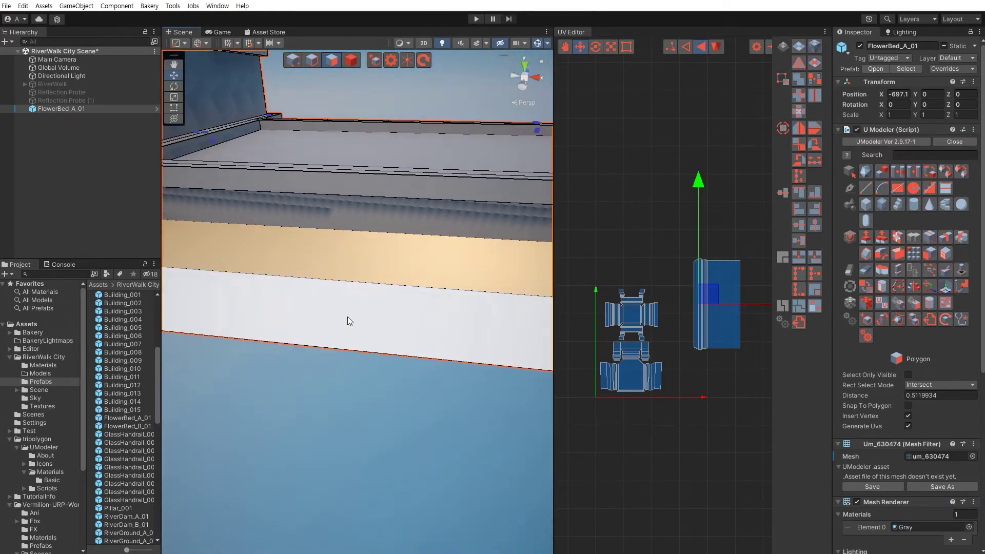
Append the ledge's lower and side faces to the strip island
{"action": "left_click", "coordinate": [365, 362]}
{"action": "mouse_move", "coordinate": [365, 361]}
{"action": "left_mouse_down", "text": "alt"}
{"action": "mouse_move", "coordinate": [319, 276]}
{"action": "mouse_move", "coordinate": [354, 380]}
{"action": "mouse_move", "coordinate": [400, 387]}
{"action": "mouse_move", "coordinate": [426, 362]}
{"action": "mouse_move", "coordinate": [303, 419]}
{"action": "mouse_move", "coordinate": [332, 363]}
{"action": "mouse_move", "coordinate": [363, 449]}
{"action": "mouse_move", "coordinate": [259, 455]}
{"action": "mouse_move", "coordinate": [285, 407]}
{"action": "left_mouse_up", "text": "alt"}
{"action": "left_click", "coordinate": [352, 349]}
{"action": "left_click", "coordinate": [336, 359]}
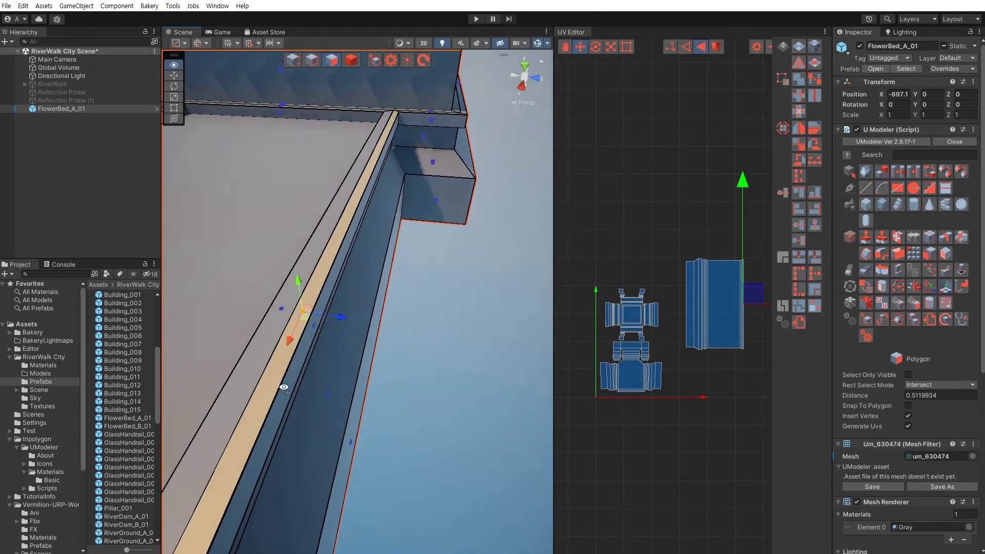
{"action": "mouse_move", "coordinate": [392, 428]}
{"action": "left_mouse_down", "text": "alt"}
{"action": "mouse_move", "coordinate": [310, 358]}
{"action": "mouse_move", "coordinate": [349, 359]}
{"action": "left_mouse_up", "text": "alt"}
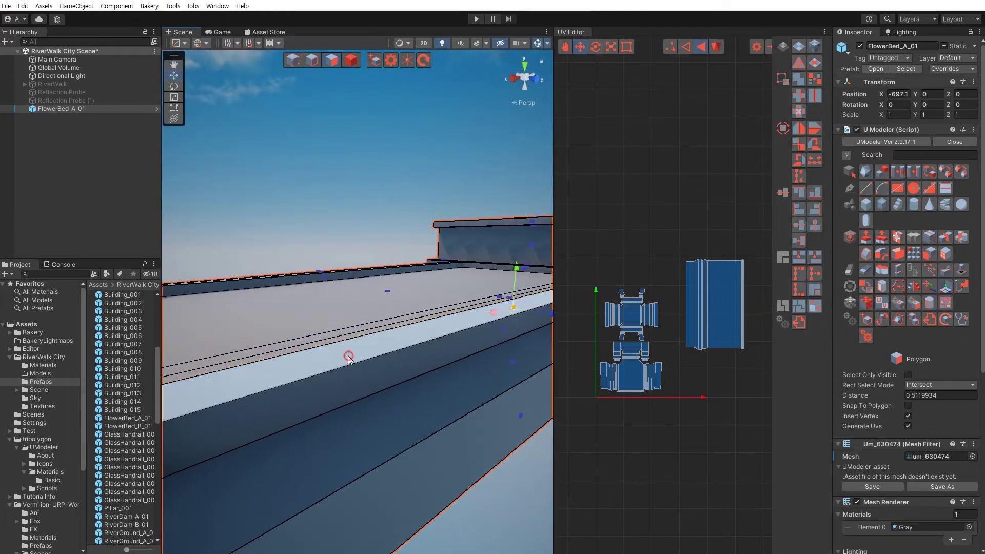
{"action": "left_click", "coordinate": [348, 358]}
{"action": "mouse_move", "coordinate": [356, 414]}
{"action": "left_mouse_down", "text": "alt"}
{"action": "mouse_move", "coordinate": [335, 338]}
{"action": "mouse_move", "coordinate": [365, 444]}
{"action": "mouse_move", "coordinate": [357, 398]}
{"action": "mouse_move", "coordinate": [330, 420]}
{"action": "mouse_move", "coordinate": [336, 438]}
{"action": "mouse_move", "coordinate": [383, 437]}
{"action": "mouse_move", "coordinate": [244, 352]}
{"action": "mouse_move", "coordinate": [264, 334]}
{"action": "mouse_move", "coordinate": [289, 336]}
{"action": "mouse_move", "coordinate": [365, 431]}
{"action": "left_mouse_up", "text": "alt"}
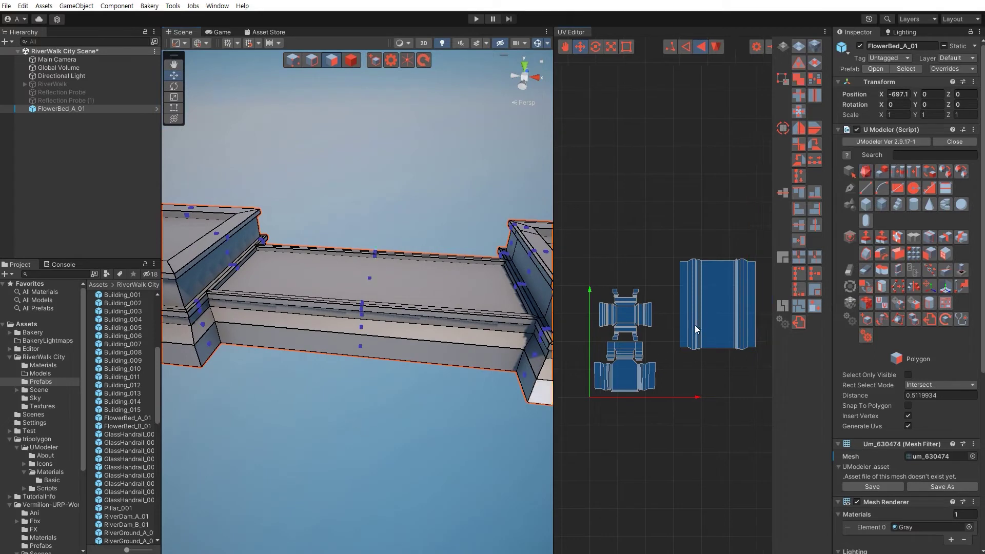
Move the large strip island left, next to the cross-shaped islands
{"action": "middle_click_drag", "start_coordinate": [695, 324], "coordinate": [649, 277]}
{"action": "left_click", "coordinate": [670, 294]}
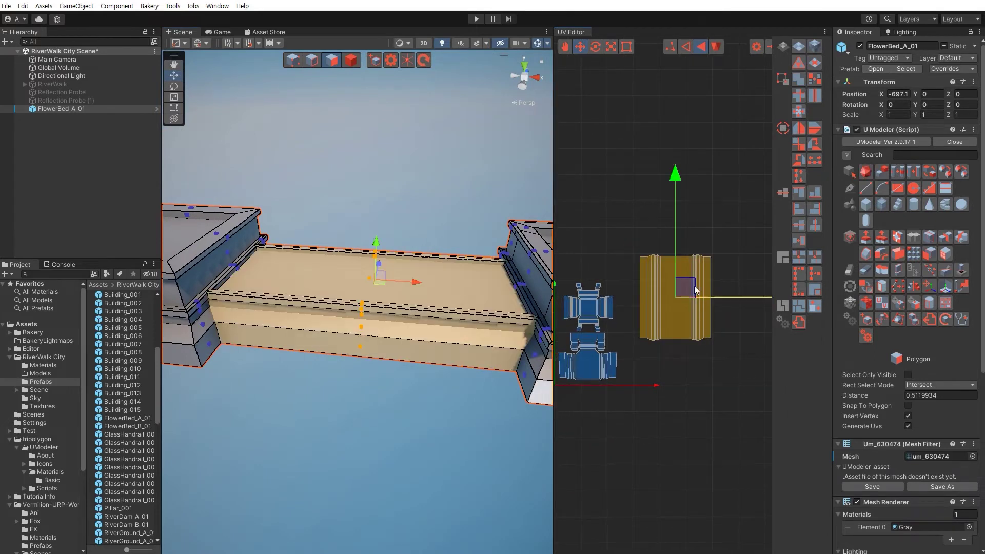
{"action": "left_click_drag", "start_coordinate": [691, 284], "coordinate": [676, 326]}
{"action": "left_click", "coordinate": [691, 447]}
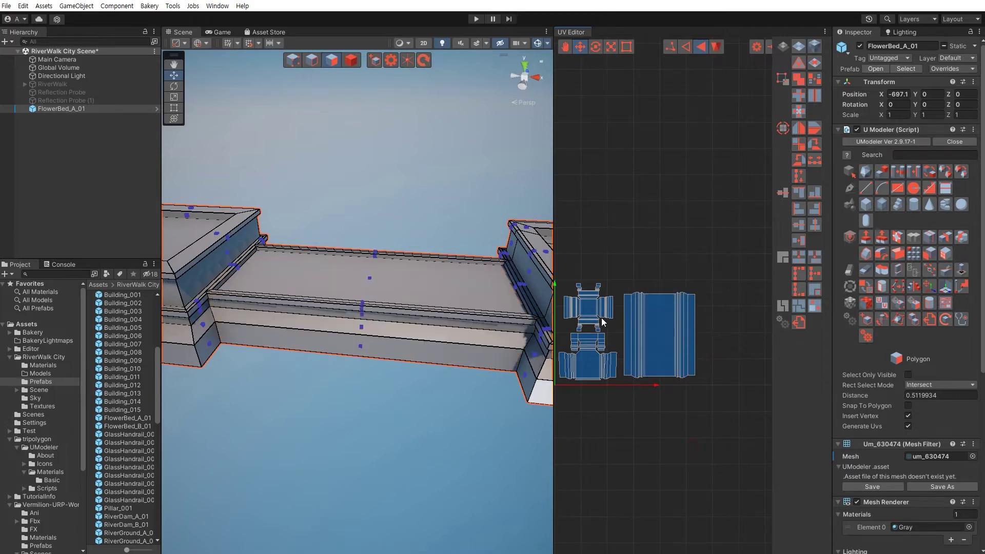
Scale all UV islands down together and move them toward the UV origin
{"action": "middle_click_drag", "start_coordinate": [602, 318], "coordinate": [645, 305]}
{"action": "left_click_drag", "start_coordinate": [608, 260], "coordinate": [744, 384]}
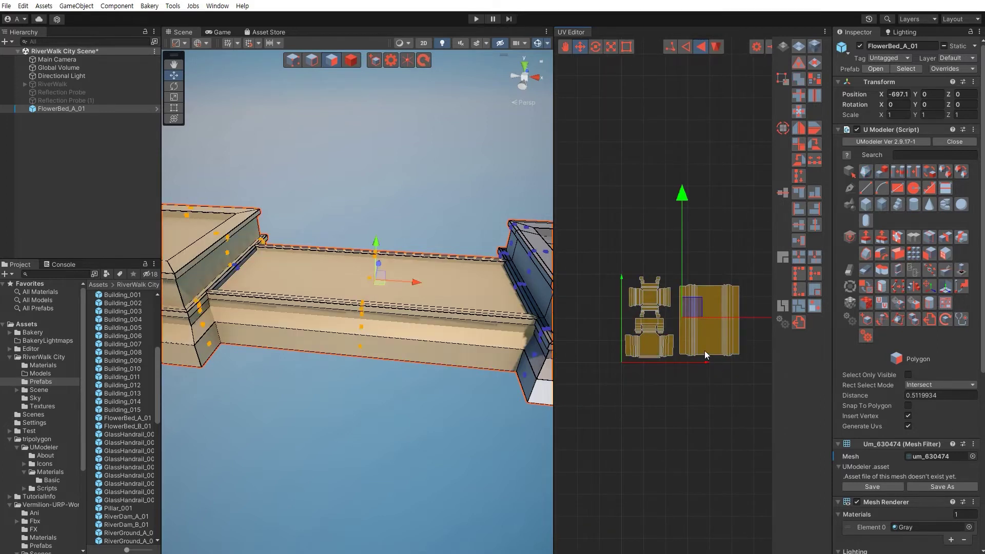
{"action": "key", "text": "w"}
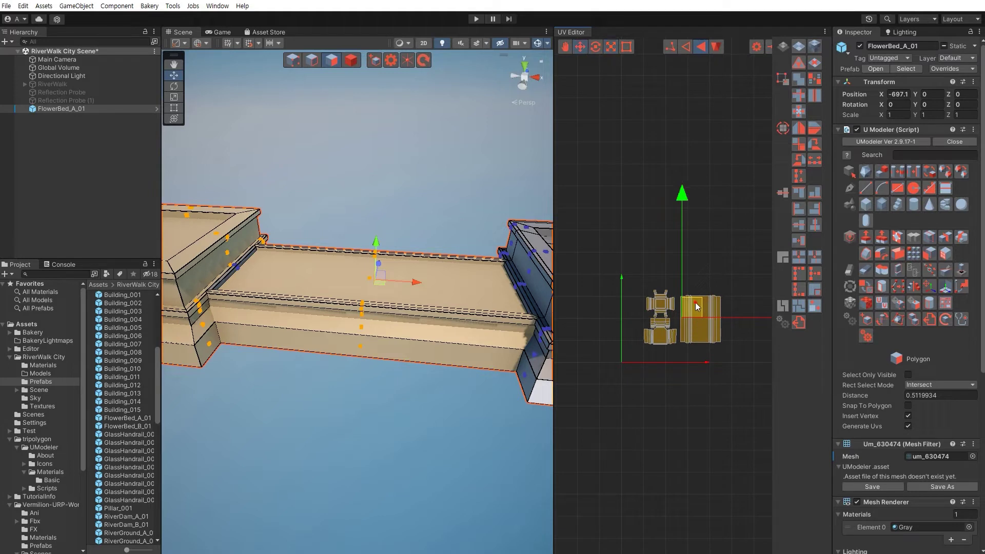
{"action": "left_click_drag", "start_coordinate": [694, 303], "coordinate": [678, 315]}
{"action": "left_click", "coordinate": [686, 413]}
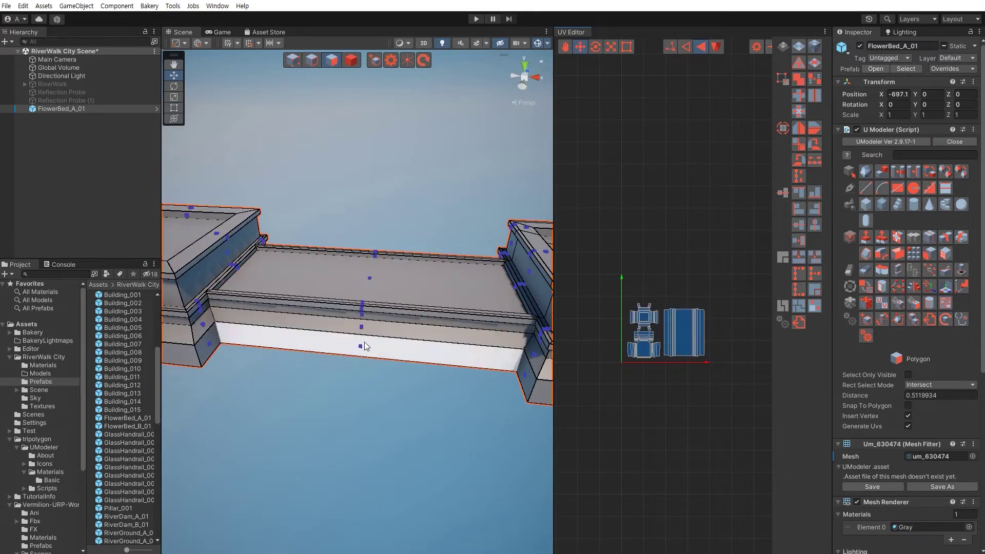
{"action": "middle_click_drag", "start_coordinate": [611, 352], "coordinate": [651, 306]}
{"action": "scroll", "coordinate": [676, 294], "scroll_direction": "up", "scroll_amount": 3}
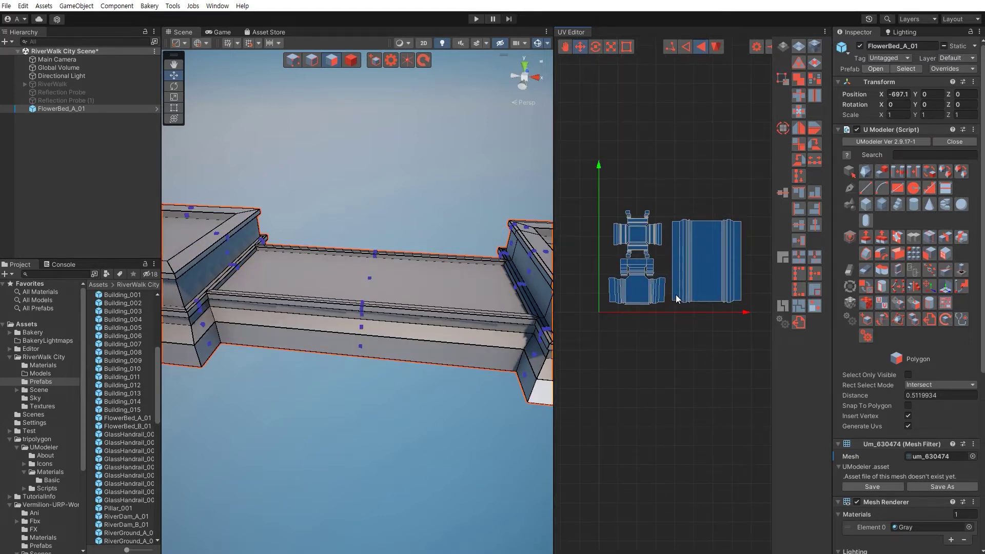
{"action": "mouse_move", "coordinate": [601, 223]}
{"action": "left_mouse_down"}
{"action": "mouse_move", "coordinate": [747, 353]}
{"action": "mouse_move", "coordinate": [600, 226]}
{"action": "left_mouse_up"}
{"action": "mouse_move", "coordinate": [401, 305]}
{"action": "left_mouse_down", "text": "alt"}
{"action": "mouse_move", "coordinate": [374, 289]}
{"action": "mouse_move", "coordinate": [401, 346]}
{"action": "left_mouse_up", "text": "alt"}
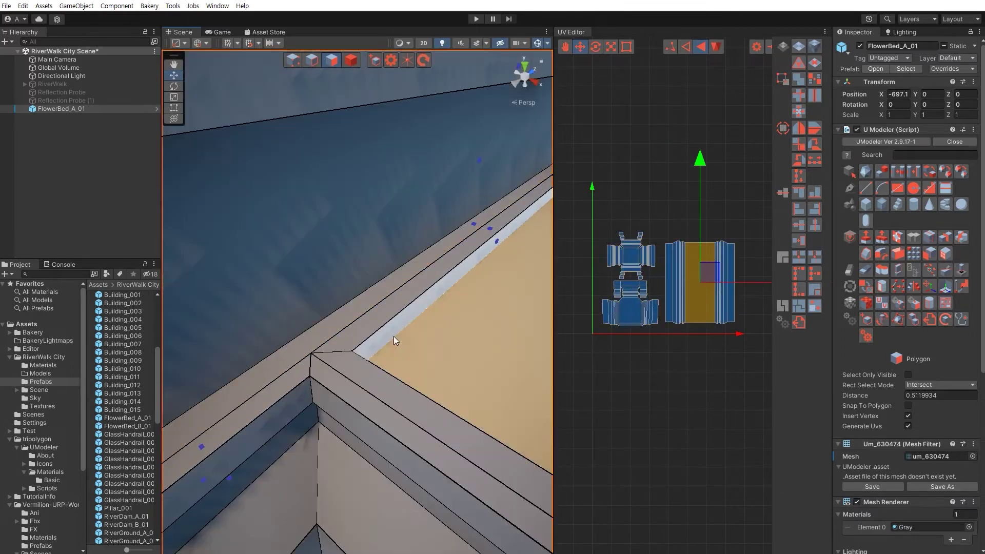
{"action": "left_click", "coordinate": [393, 336]}
{"action": "left_click", "coordinate": [631, 389]}
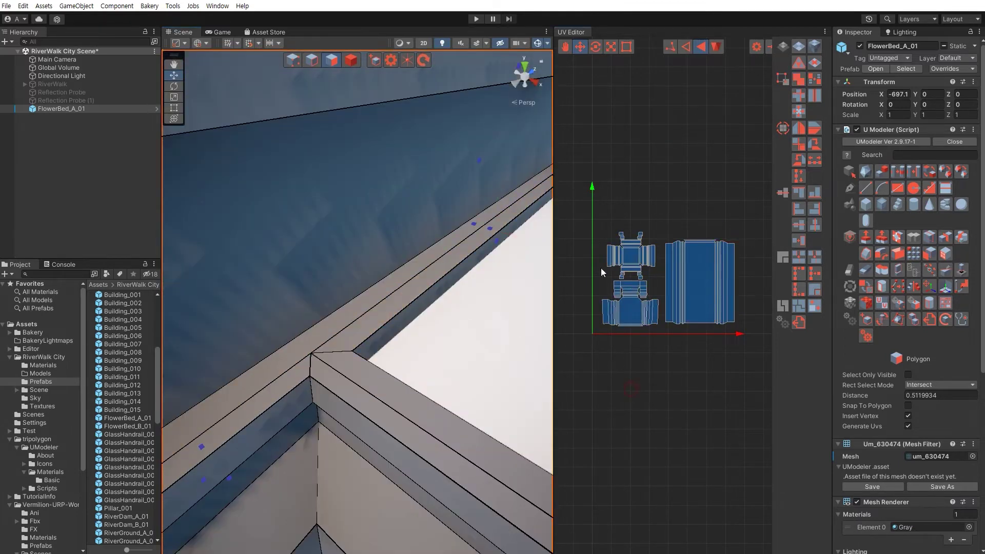
{"action": "left_click_drag", "start_coordinate": [594, 217], "coordinate": [754, 353]}
{"action": "mouse_move", "coordinate": [452, 352]}
{"action": "left_mouse_down", "text": "alt"}
{"action": "mouse_move", "coordinate": [377, 326]}
{"action": "mouse_move", "coordinate": [400, 380]}
{"action": "mouse_move", "coordinate": [297, 343]}
{"action": "mouse_move", "coordinate": [305, 361]}
{"action": "mouse_move", "coordinate": [378, 359]}
{"action": "left_mouse_up", "text": "alt"}
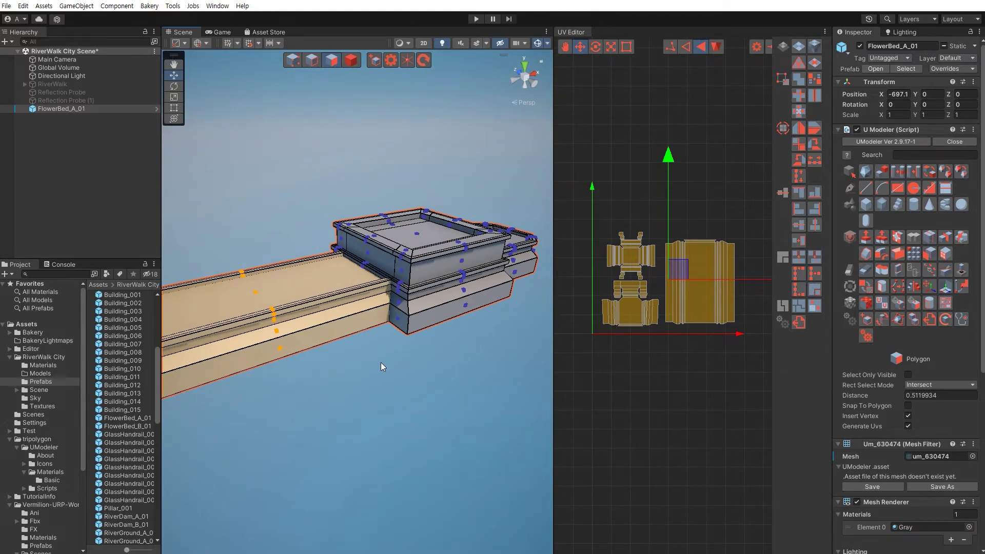
{"action": "left_click_drag", "start_coordinate": [381, 362], "coordinate": [362, 367], "text": "alt"}
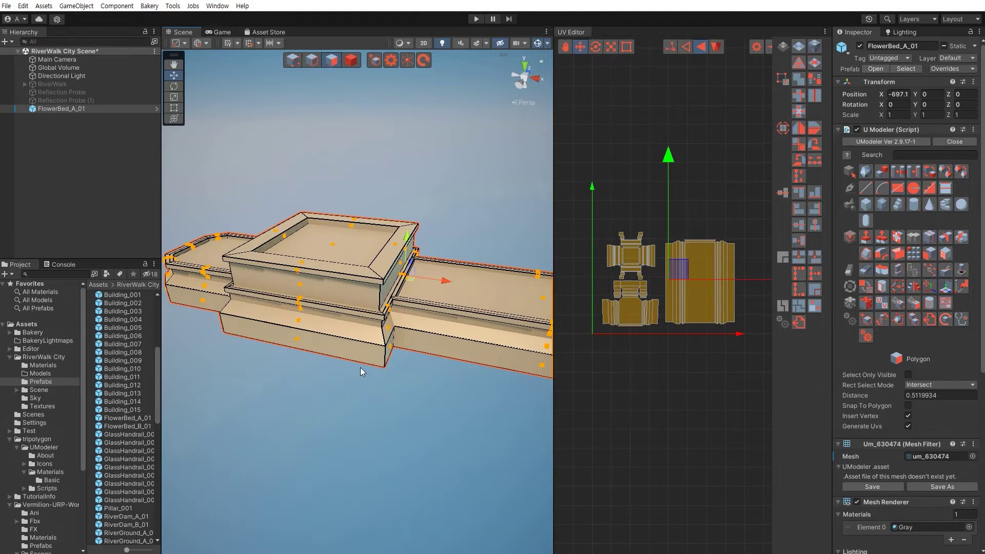
{"action": "left_click_drag", "start_coordinate": [360, 367], "coordinate": [342, 347], "text": "alt"}
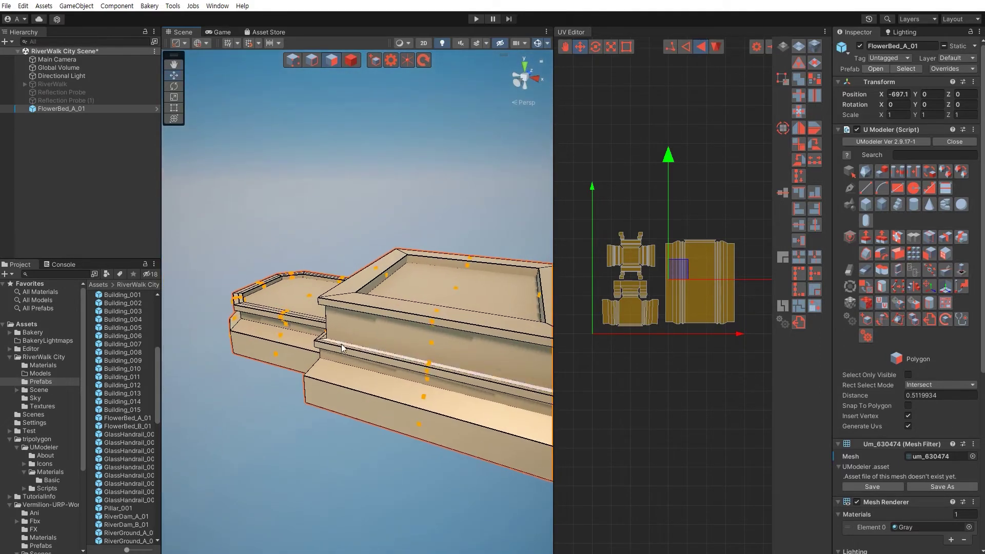
{"action": "left_click_drag", "start_coordinate": [339, 347], "coordinate": [376, 378]}
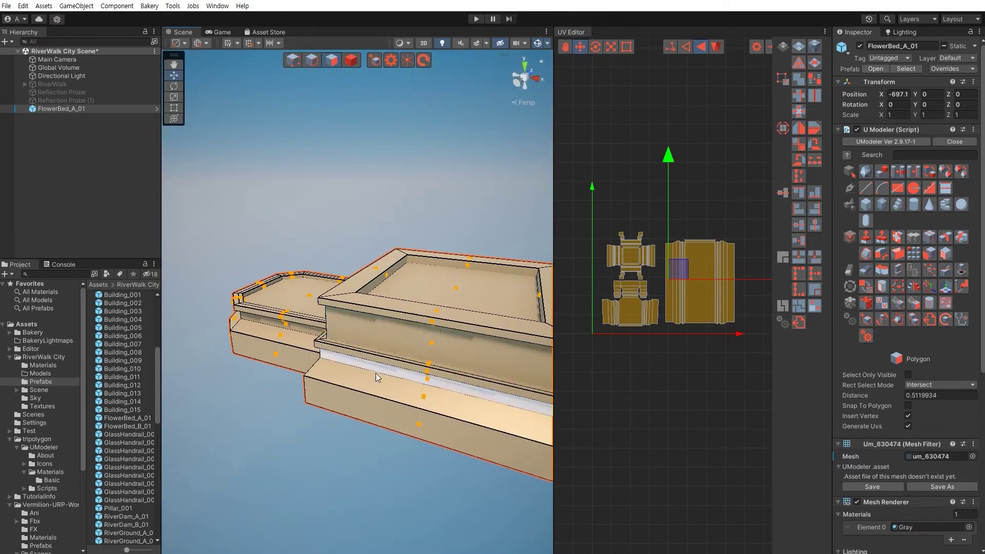
{"action": "mouse_move", "coordinate": [301, 413]}
{"action": "left_mouse_down", "text": "alt"}
{"action": "mouse_move", "coordinate": [363, 404]}
{"action": "mouse_move", "coordinate": [527, 415]}
{"action": "left_mouse_up", "text": "alt"}
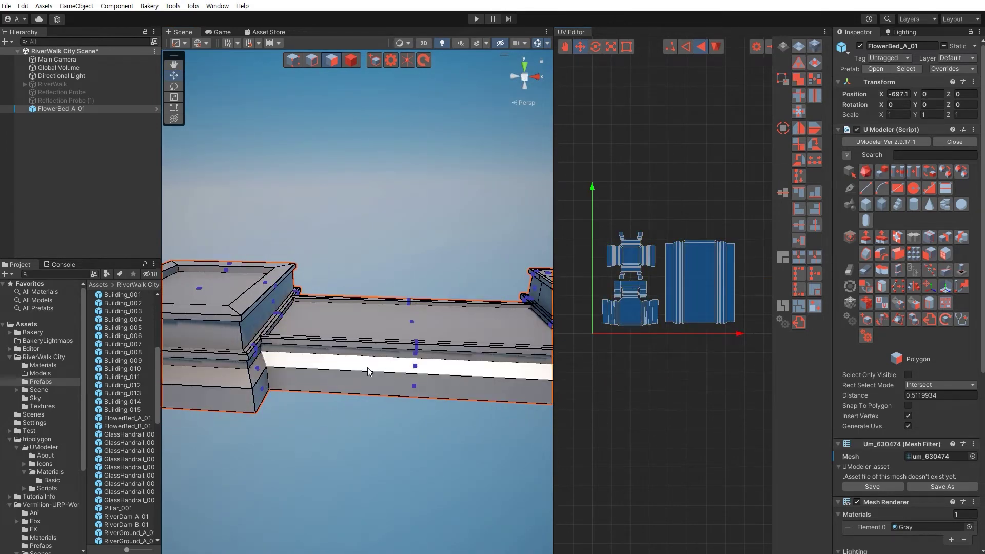
{"action": "left_click_drag", "start_coordinate": [368, 368], "coordinate": [359, 358], "text": "alt"}
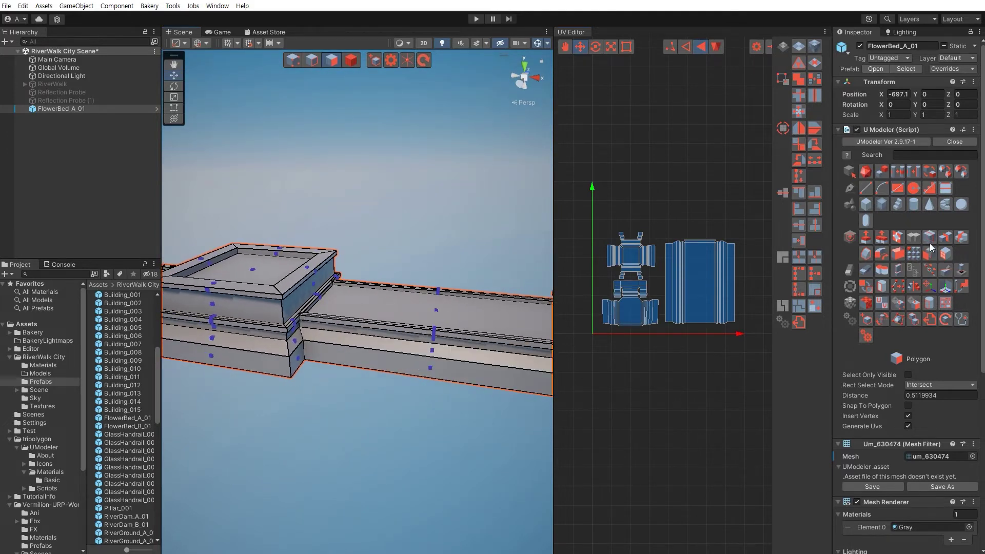
Mirror the FlowerBed_A_01 mesh along X, then return to Polygon mode
{"action": "left_click", "coordinate": [944, 237]}
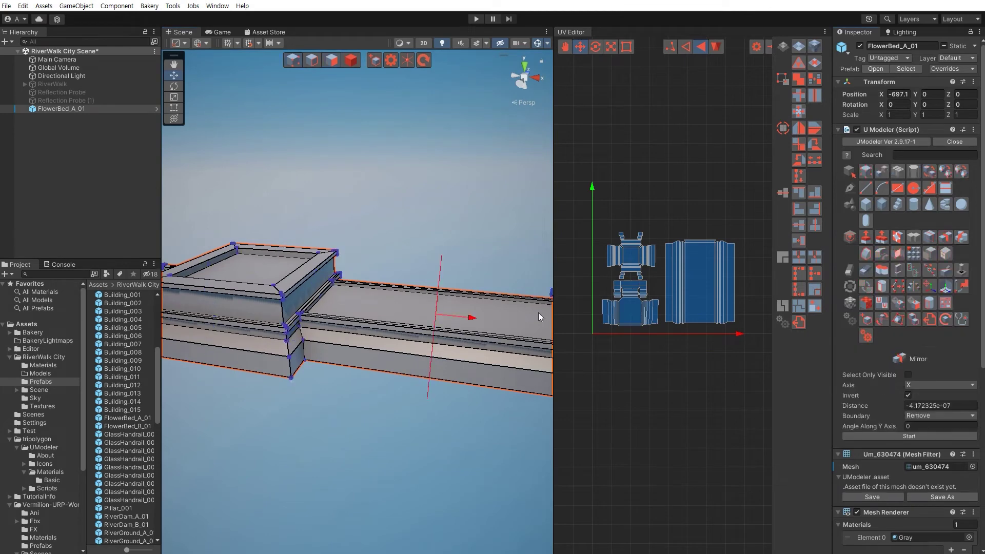
{"action": "mouse_move", "coordinate": [452, 340]}
{"action": "left_mouse_down", "text": "alt"}
{"action": "mouse_move", "coordinate": [411, 344]}
{"action": "mouse_move", "coordinate": [431, 359]}
{"action": "left_mouse_up", "text": "alt"}
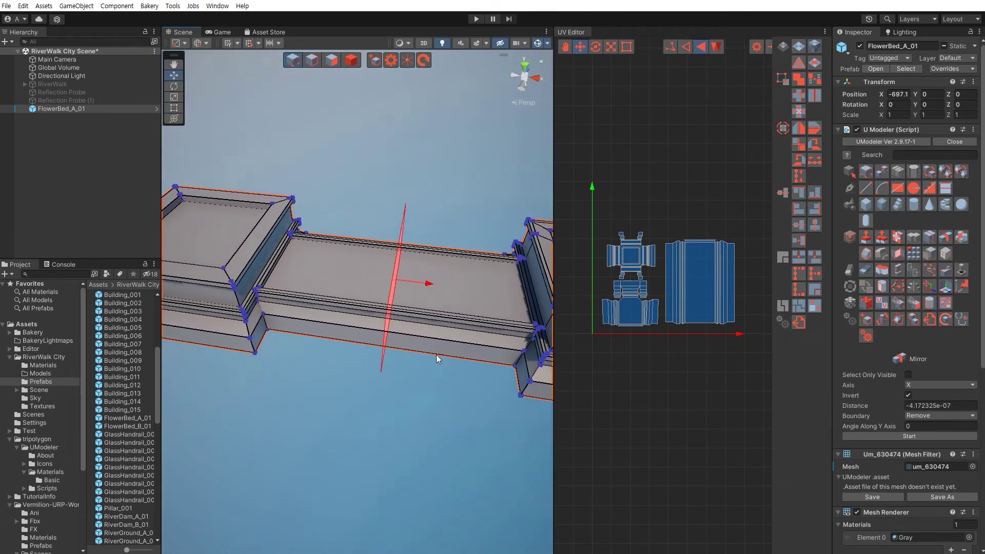
{"action": "left_click", "coordinate": [864, 436]}
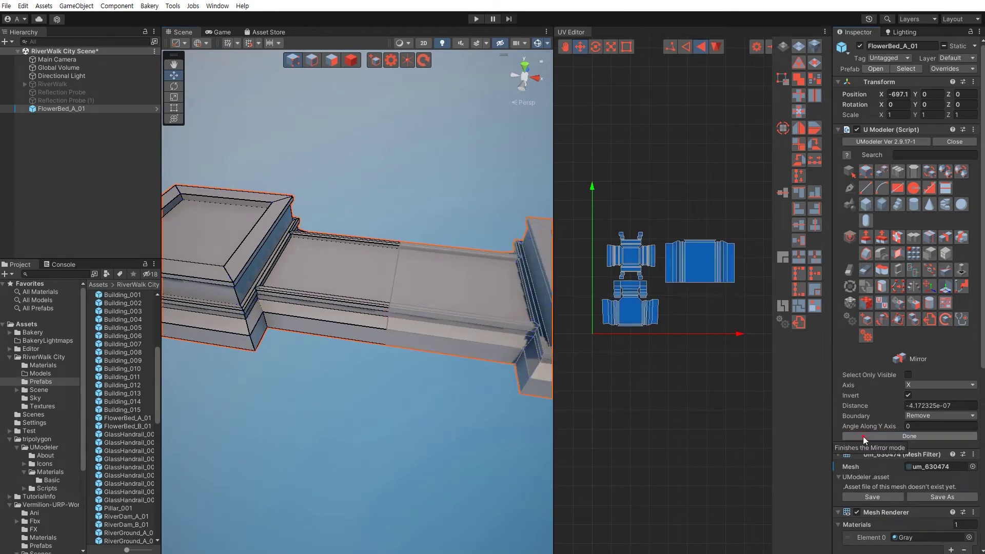
{"action": "mouse_move", "coordinate": [412, 384]}
{"action": "left_mouse_down", "text": "alt"}
{"action": "mouse_move", "coordinate": [403, 358]}
{"action": "mouse_move", "coordinate": [444, 426]}
{"action": "left_mouse_up", "text": "alt"}
{"action": "mouse_move", "coordinate": [384, 405]}
{"action": "left_mouse_down", "text": "alt"}
{"action": "mouse_move", "coordinate": [396, 405]}
{"action": "mouse_move", "coordinate": [398, 425]}
{"action": "mouse_move", "coordinate": [451, 422]}
{"action": "left_mouse_up", "text": "alt"}
{"action": "key", "text": "3"}
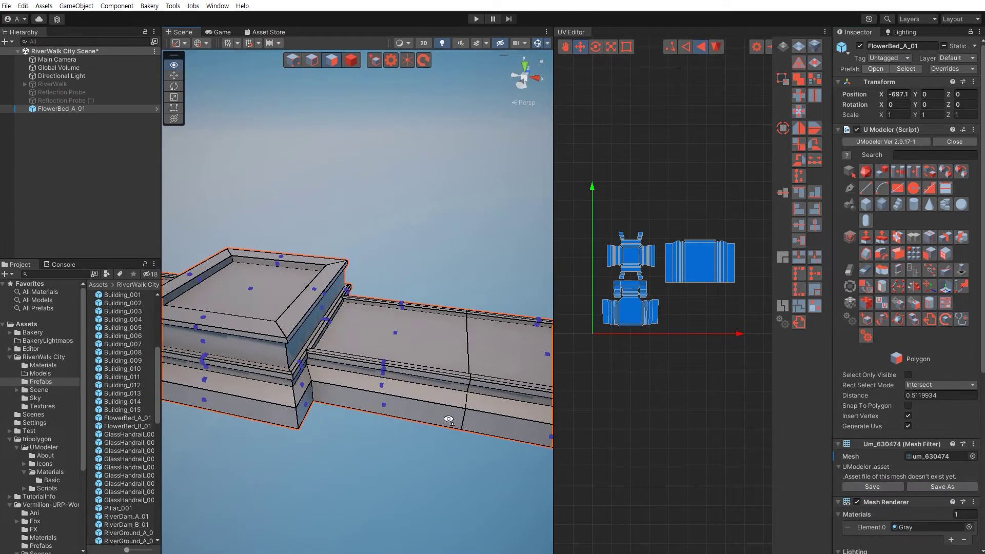
Unfold the strip from its vertical edge into a thin UV sliver above the crosses, then return to Polygon mode
{"action": "key", "text": "2"}
{"action": "left_click_drag", "start_coordinate": [419, 423], "coordinate": [433, 387], "text": "alt"}
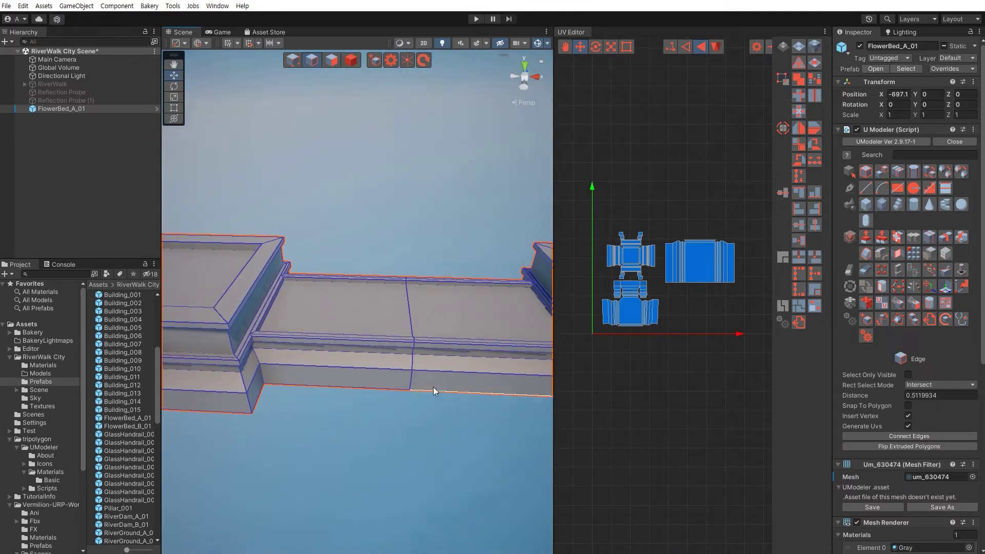
{"action": "left_click", "coordinate": [409, 381]}
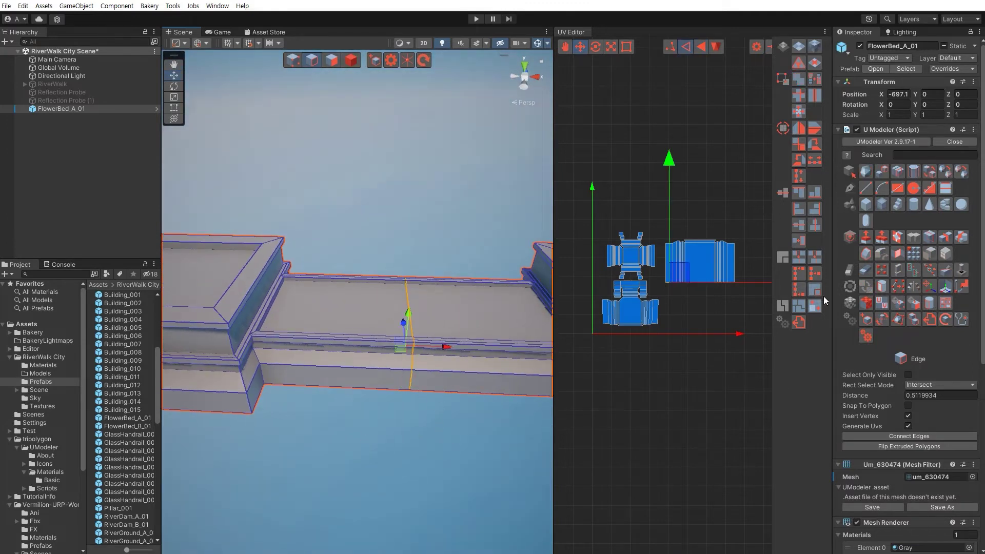
{"action": "left_click", "coordinate": [867, 269]}
{"action": "left_click_drag", "start_coordinate": [430, 401], "coordinate": [424, 398], "text": "alt"}
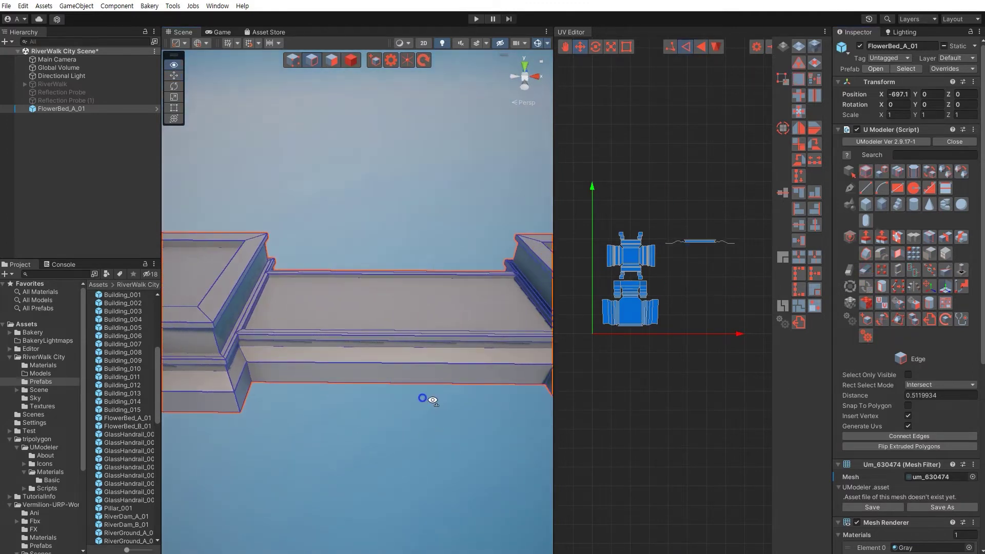
{"action": "left_click_drag", "start_coordinate": [664, 229], "coordinate": [706, 253]}
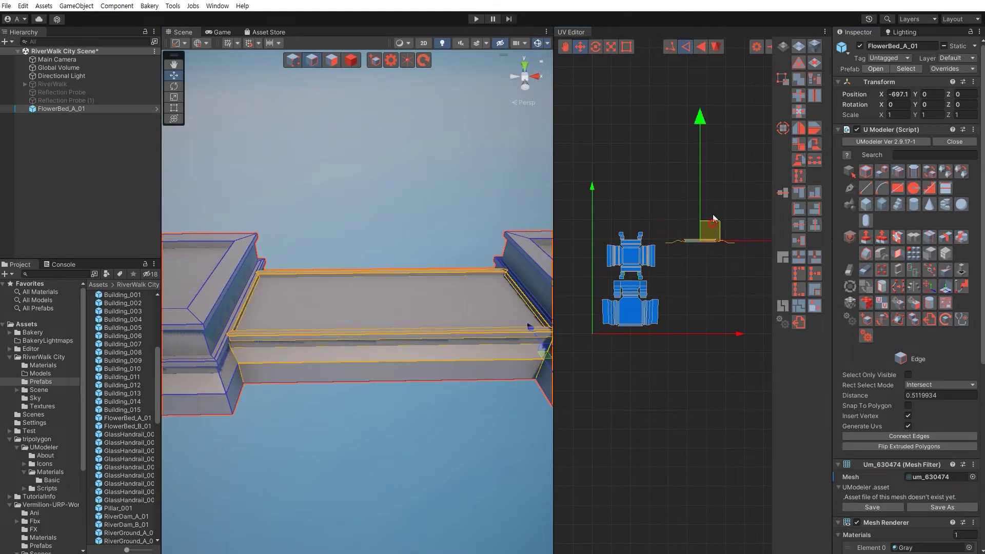
{"action": "left_click", "coordinate": [725, 266]}
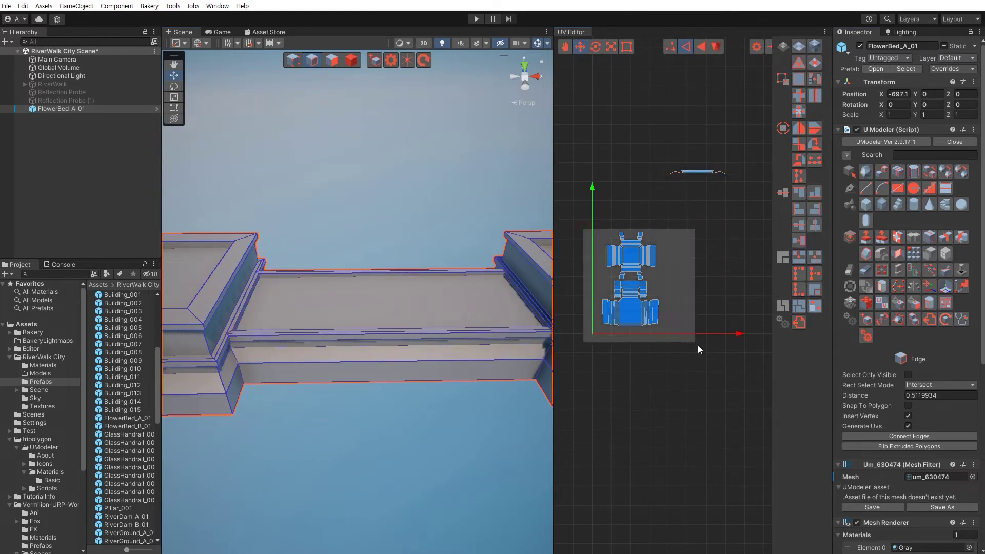
{"action": "left_click_drag", "start_coordinate": [583, 229], "coordinate": [697, 345]}
{"action": "mouse_move", "coordinate": [431, 359]}
{"action": "left_mouse_down", "text": "alt"}
{"action": "mouse_move", "coordinate": [395, 405]}
{"action": "mouse_move", "coordinate": [408, 406]}
{"action": "mouse_move", "coordinate": [395, 377]}
{"action": "mouse_move", "coordinate": [337, 334]}
{"action": "left_mouse_up", "text": "alt"}
{"action": "key", "text": "3"}
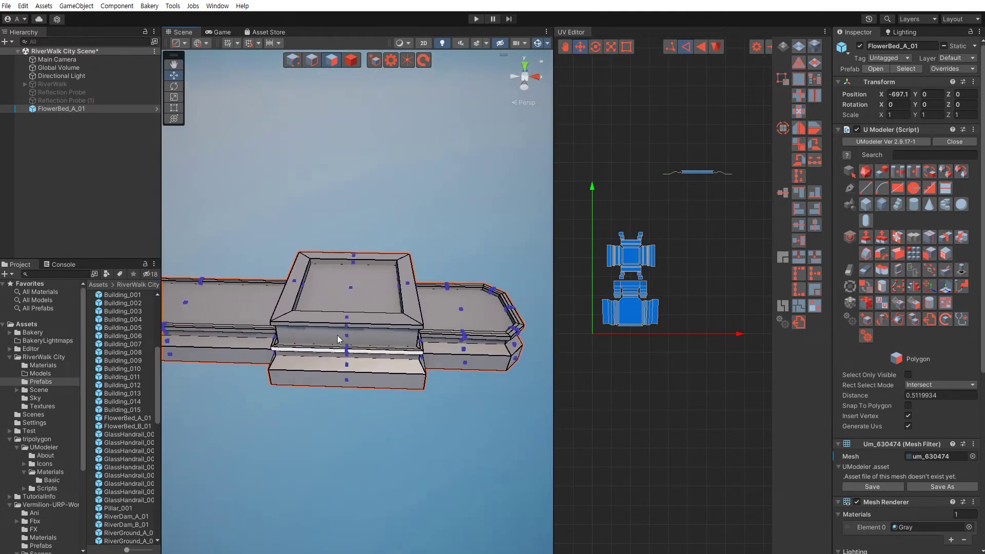
{"action": "mouse_move", "coordinate": [248, 225]}
{"action": "left_mouse_down"}
{"action": "mouse_move", "coordinate": [532, 411]}
{"action": "mouse_move", "coordinate": [392, 399]}
{"action": "left_mouse_up"}
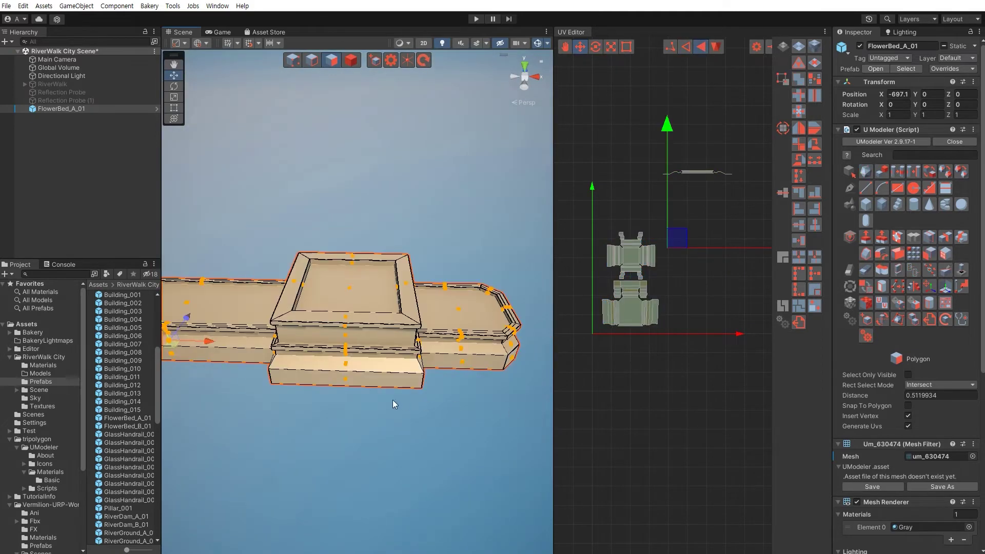
{"action": "mouse_move", "coordinate": [651, 161]}
{"action": "left_mouse_down"}
{"action": "mouse_move", "coordinate": [744, 196]}
{"action": "mouse_move", "coordinate": [651, 154]}
{"action": "left_mouse_up"}
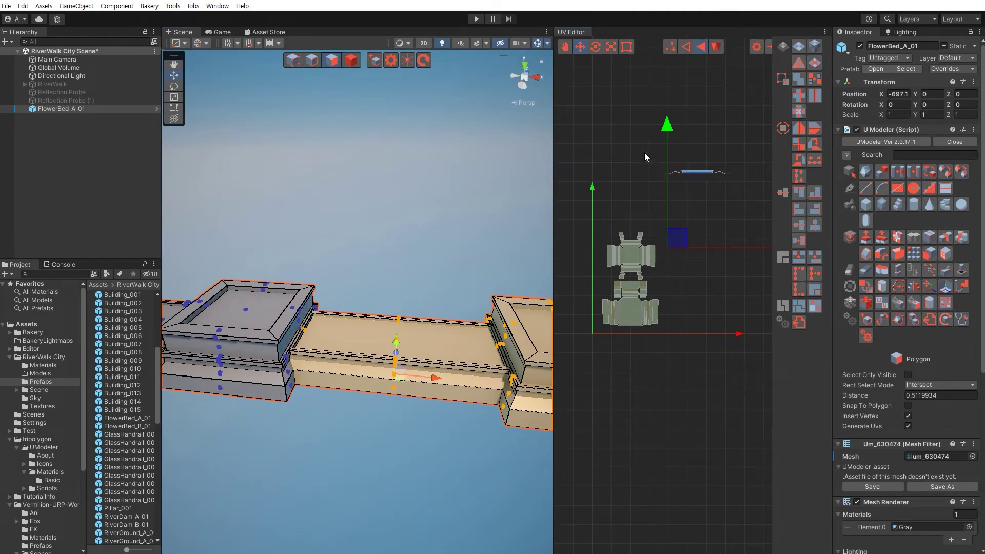
{"action": "left_click_drag", "start_coordinate": [349, 283], "coordinate": [301, 404]}
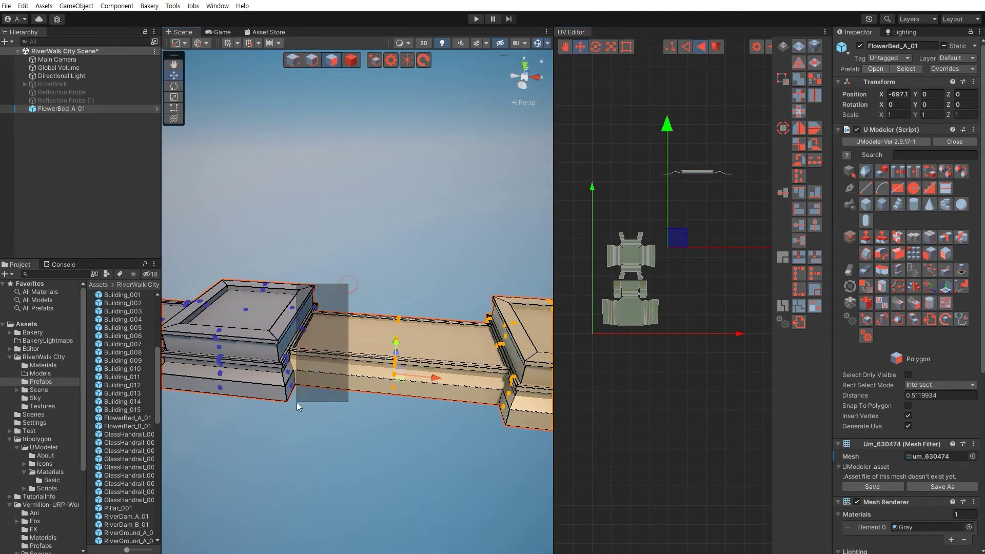
{"action": "mouse_move", "coordinate": [376, 435]}
{"action": "right_mouse_down"}
{"action": "mouse_move", "coordinate": [427, 429]}
{"action": "mouse_move", "coordinate": [422, 438]}
{"action": "right_mouse_up"}
{"action": "left_click", "coordinate": [390, 359]}
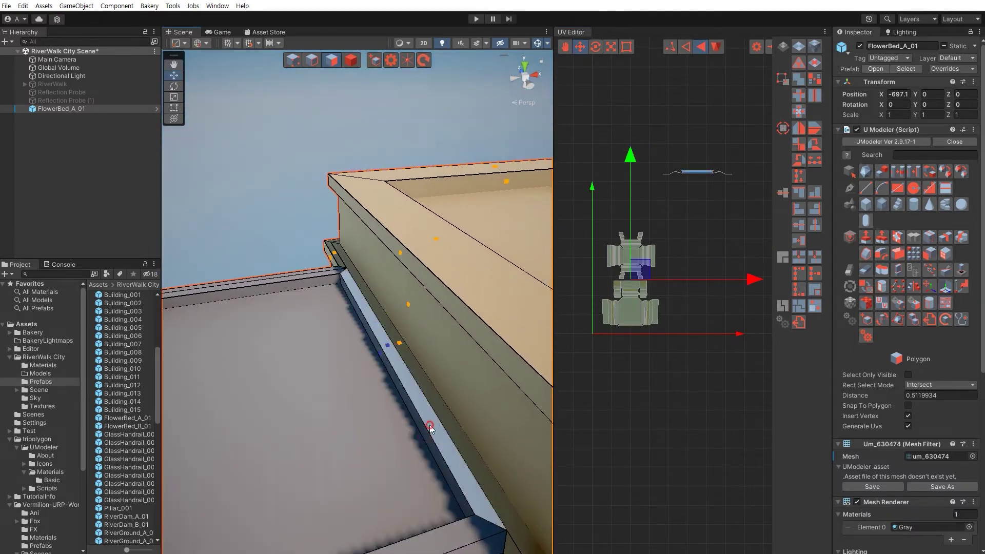
{"action": "right_click_drag", "start_coordinate": [263, 358], "coordinate": [376, 362]}
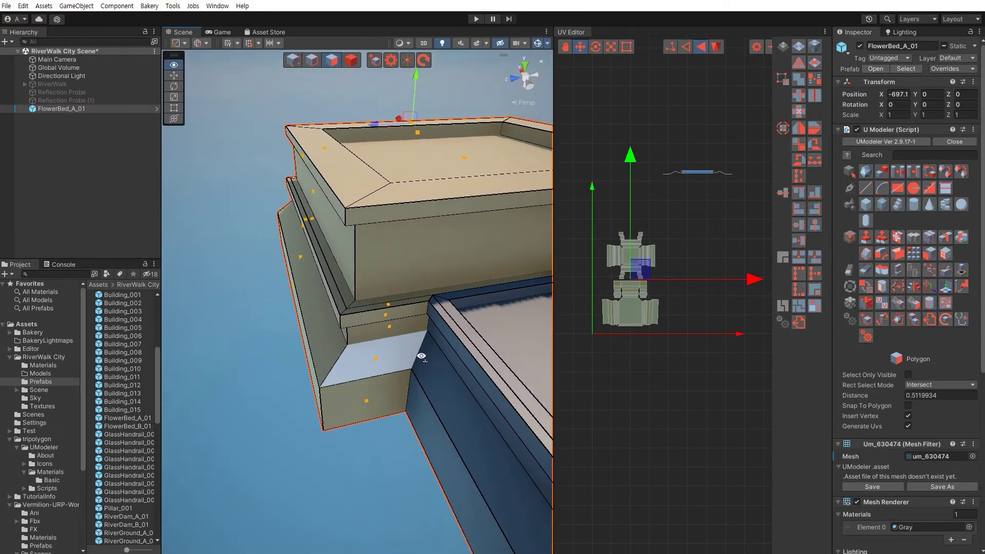
{"action": "mouse_move", "coordinate": [376, 362]}
{"action": "right_mouse_down"}
{"action": "mouse_move", "coordinate": [350, 364]}
{"action": "mouse_move", "coordinate": [457, 341]}
{"action": "right_mouse_up"}
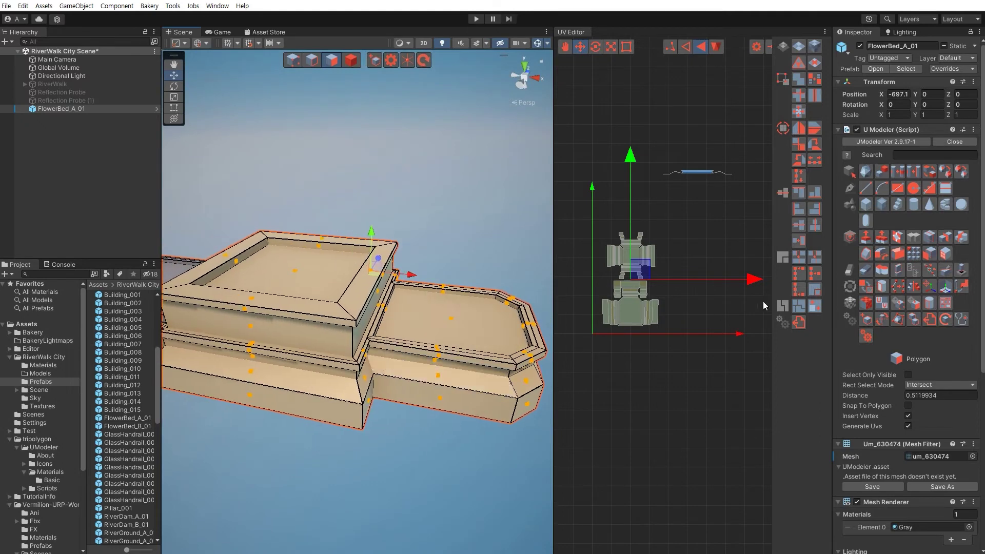
{"action": "left_click", "coordinate": [817, 290]}
{"action": "left_click_drag", "start_coordinate": [709, 280], "coordinate": [765, 275]}
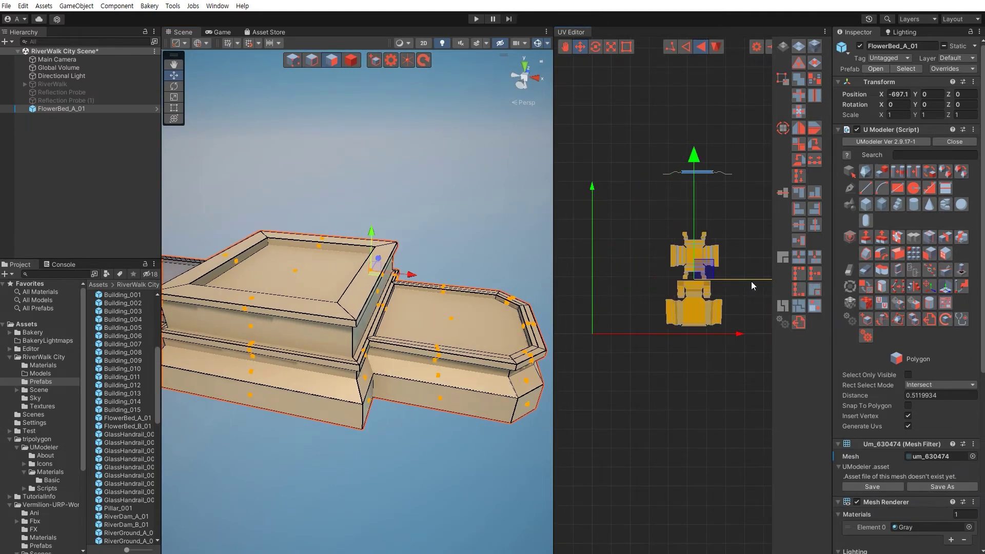
{"action": "right_click_drag", "start_coordinate": [390, 297], "coordinate": [440, 284]}
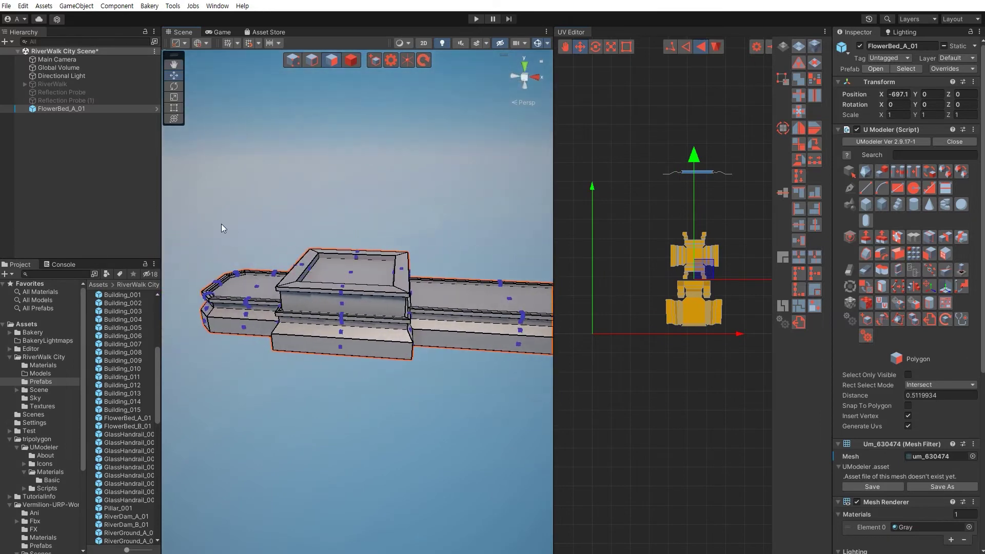
{"action": "left_click_drag", "start_coordinate": [221, 224], "coordinate": [356, 387]}
{"action": "left_click", "coordinate": [356, 386]}
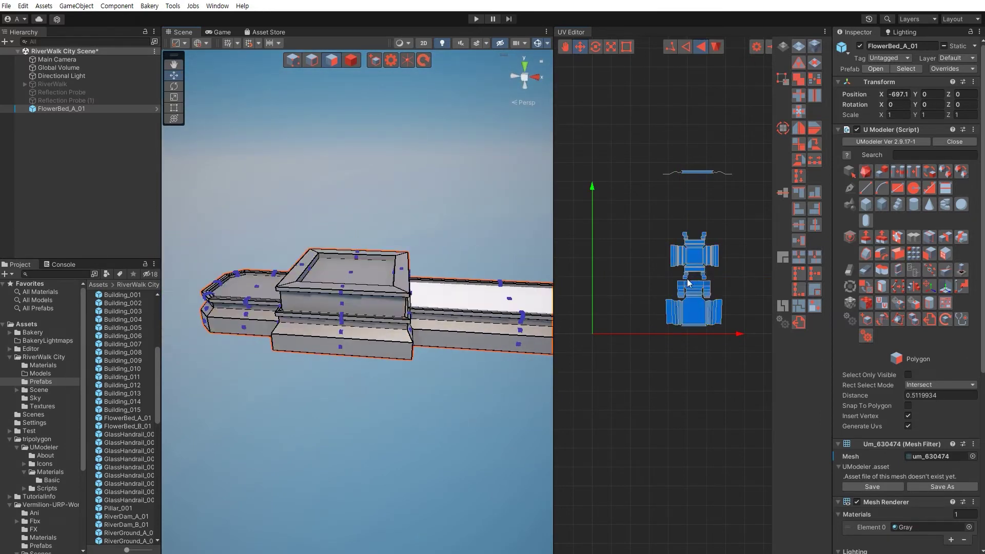
{"action": "left_click", "coordinate": [663, 321]}
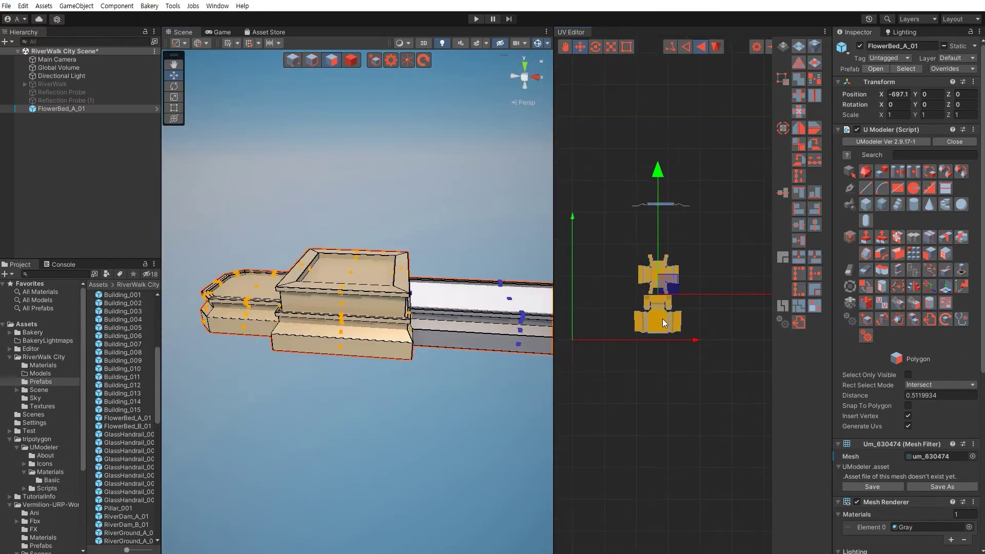
{"action": "left_click_drag", "start_coordinate": [731, 302], "coordinate": [677, 301]}
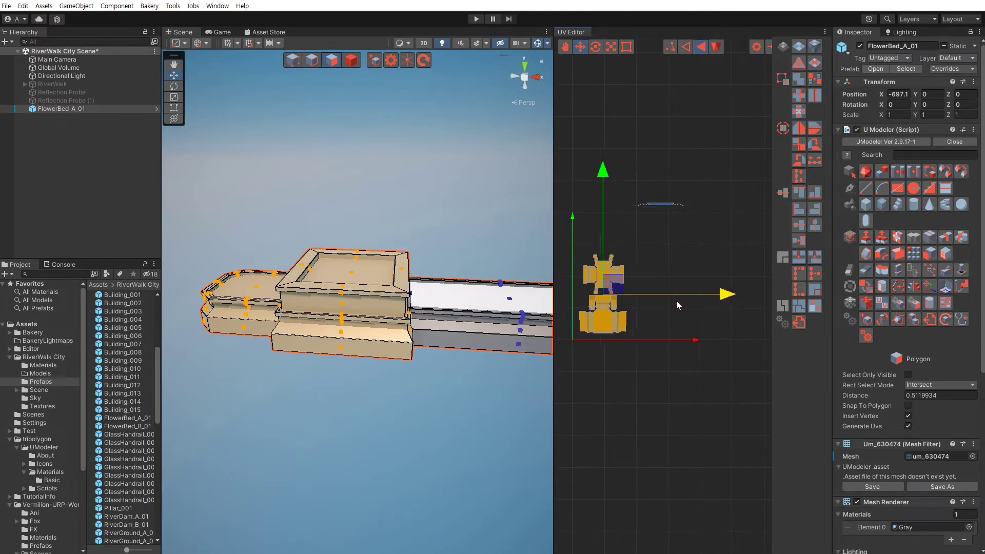
{"action": "left_click", "coordinate": [658, 381]}
{"action": "mouse_move", "coordinate": [513, 348]}
{"action": "left_mouse_down", "text": "alt"}
{"action": "mouse_move", "coordinate": [392, 336]}
{"action": "mouse_move", "coordinate": [491, 317]}
{"action": "left_mouse_up", "text": "alt"}
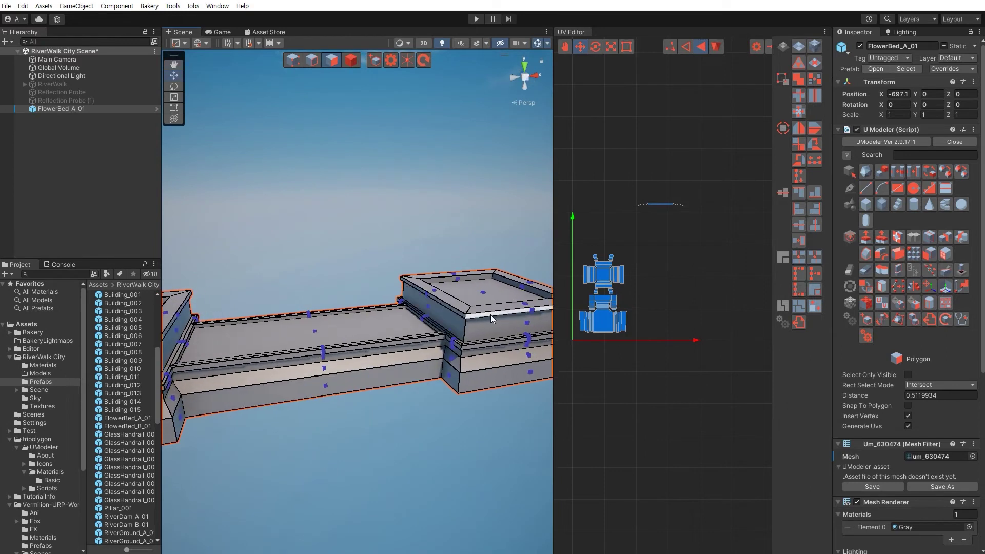
{"action": "scroll", "coordinate": [605, 325], "scroll_direction": "up", "scroll_amount": 3}
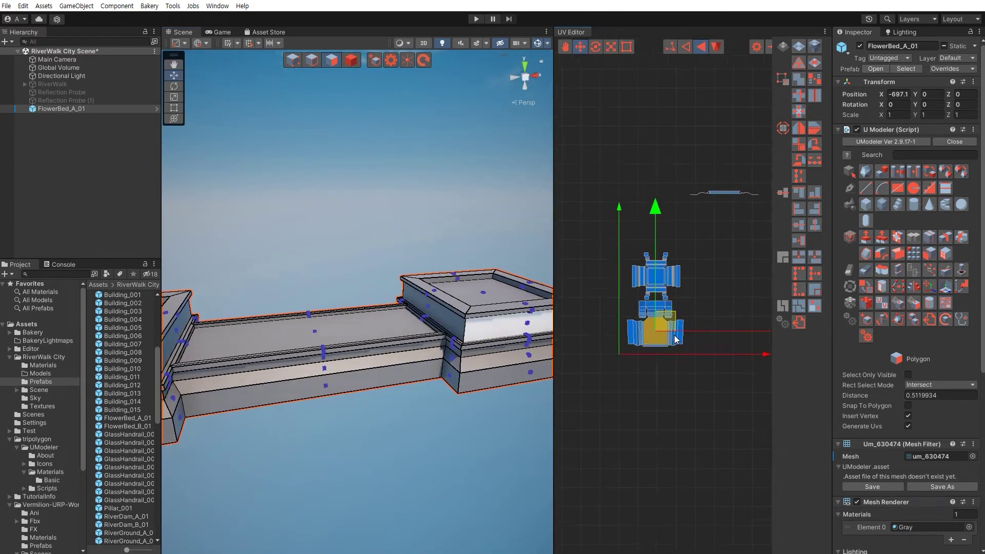
{"action": "scroll", "coordinate": [667, 331], "scroll_direction": "up", "scroll_amount": 5}
{"action": "scroll", "coordinate": [661, 323], "scroll_direction": "down", "scroll_amount": 3}
{"action": "scroll", "coordinate": [661, 318], "scroll_direction": "down", "scroll_amount": 2}
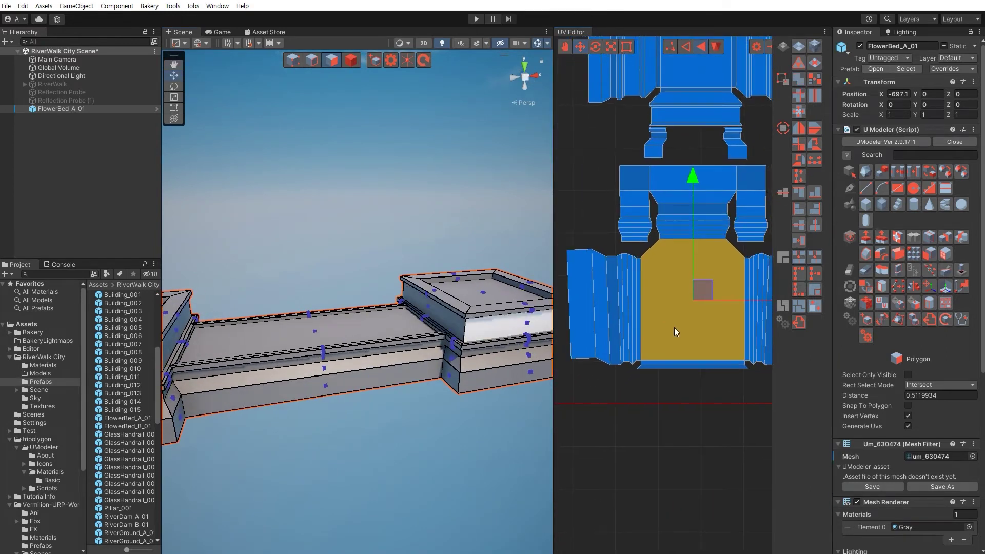
{"action": "left_click_drag", "start_coordinate": [708, 299], "coordinate": [707, 368]}
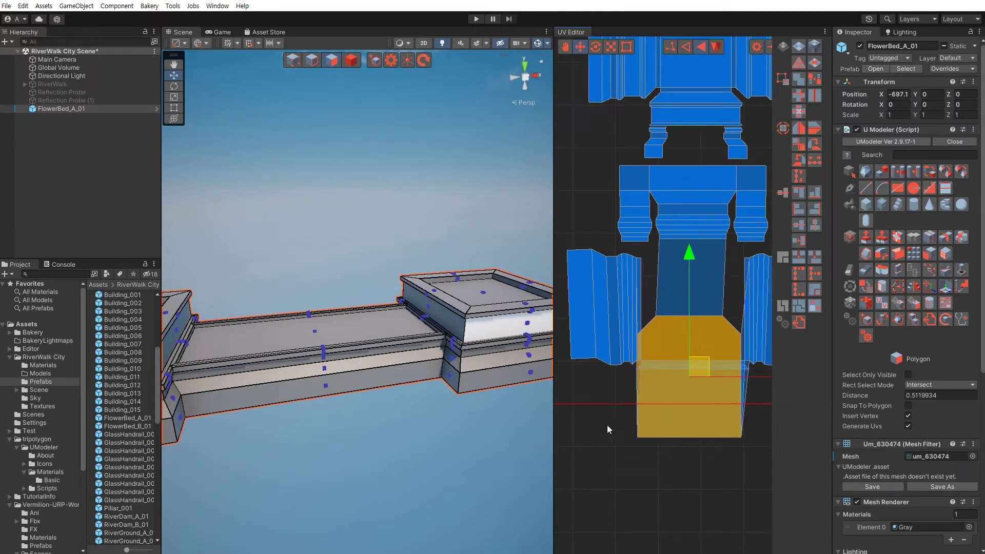
{"action": "key", "text": "ctrl+z"}
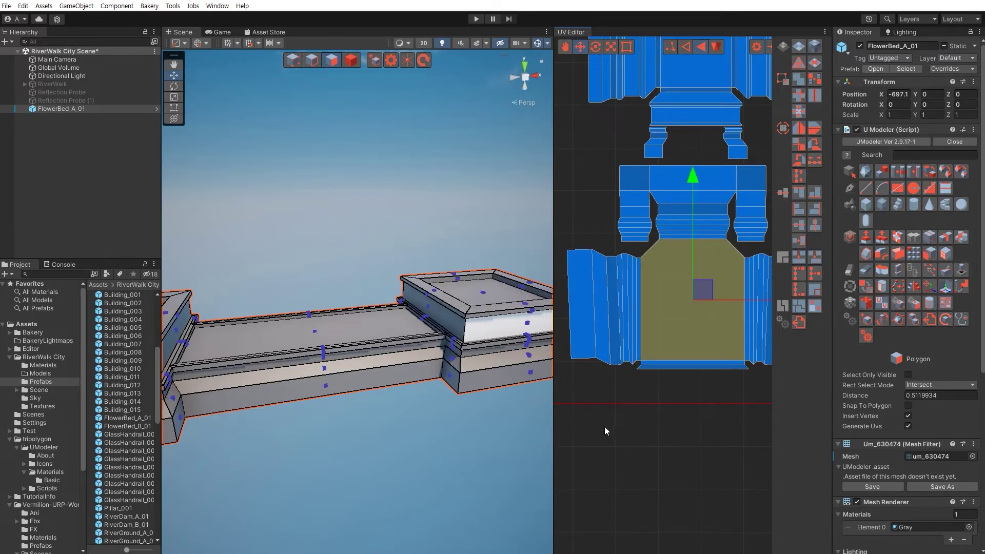
{"action": "scroll", "coordinate": [659, 379], "scroll_direction": "down", "scroll_amount": 2}
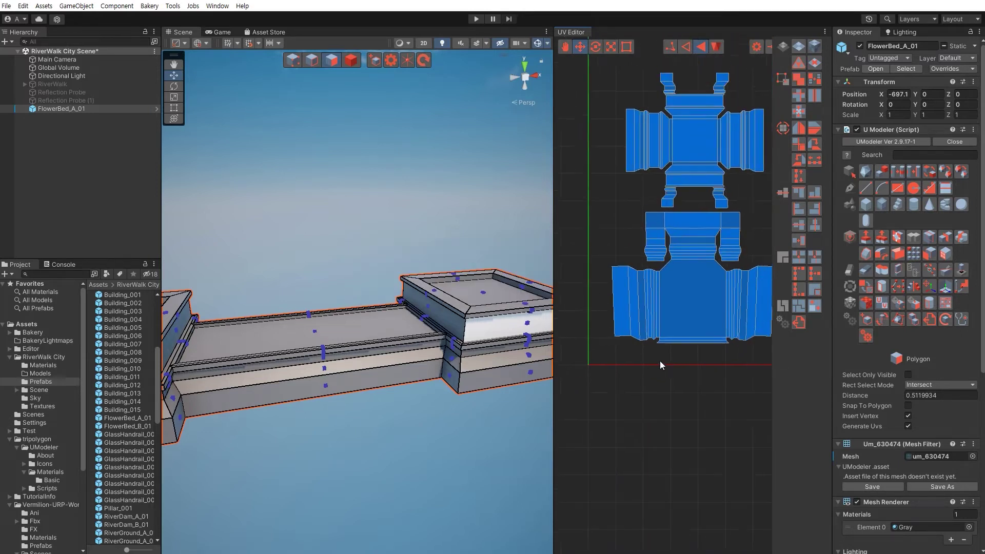
{"action": "scroll", "coordinate": [667, 354], "scroll_direction": "down", "scroll_amount": 2}
{"action": "scroll", "coordinate": [678, 334], "scroll_direction": "down", "scroll_amount": 1}
{"action": "scroll", "coordinate": [679, 341], "scroll_direction": "down", "scroll_amount": 1}
{"action": "middle_click_drag", "start_coordinate": [682, 337], "coordinate": [627, 385]}
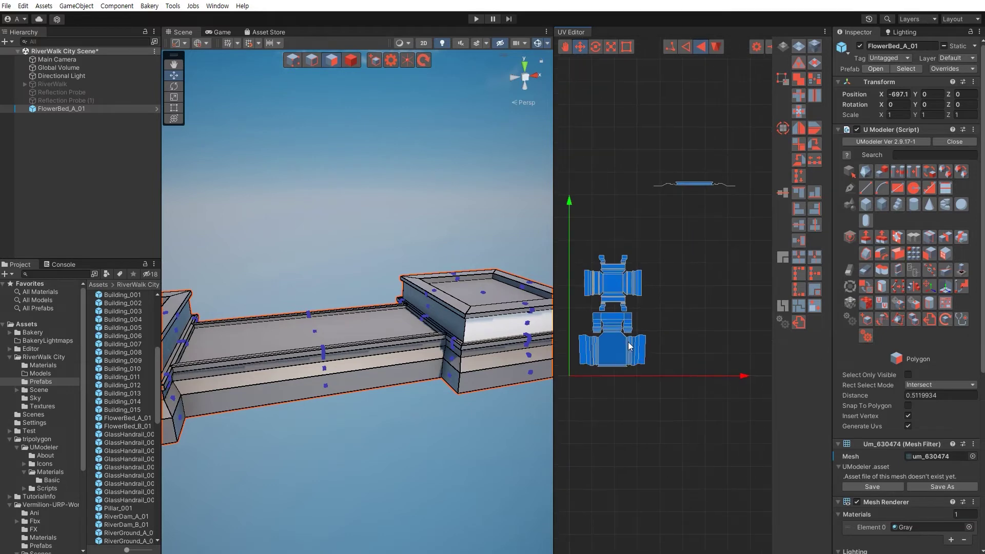
{"action": "scroll", "coordinate": [591, 271], "scroll_direction": "down", "scroll_amount": 1}
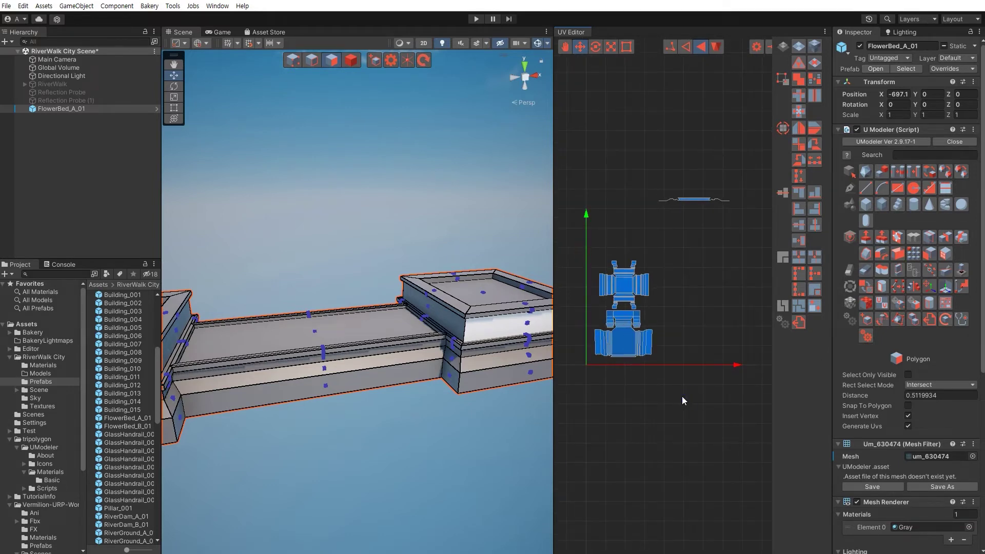
{"action": "left_click_drag", "start_coordinate": [698, 415], "coordinate": [569, 249]}
{"action": "left_click", "coordinate": [690, 422]}
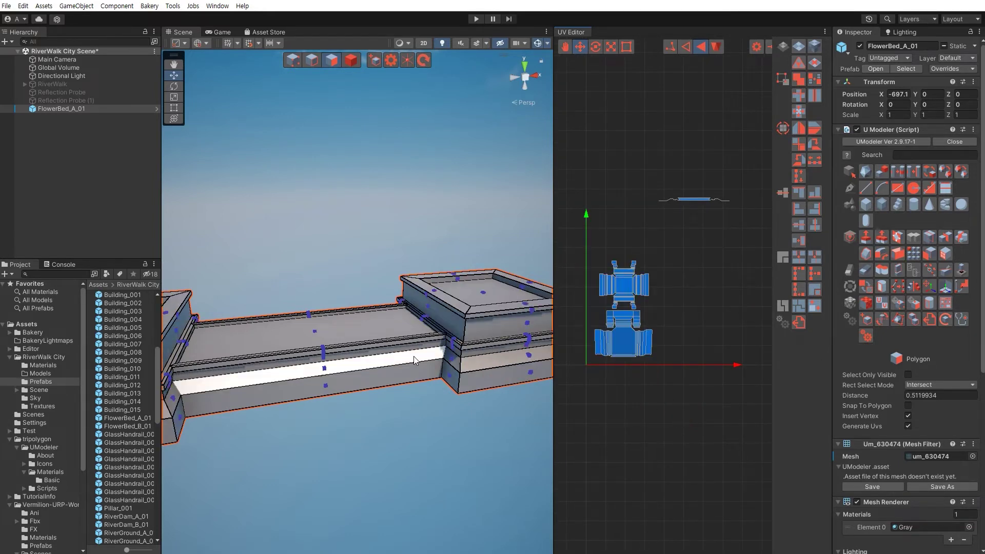
Unwrap the flower bed's white top face and add the wall's top edge strip
{"action": "mouse_move", "coordinate": [407, 396]}
{"action": "left_mouse_down", "text": "alt"}
{"action": "mouse_move", "coordinate": [434, 372]}
{"action": "mouse_move", "coordinate": [472, 392]}
{"action": "mouse_move", "coordinate": [455, 396]}
{"action": "mouse_move", "coordinate": [380, 316]}
{"action": "left_mouse_up", "text": "alt"}
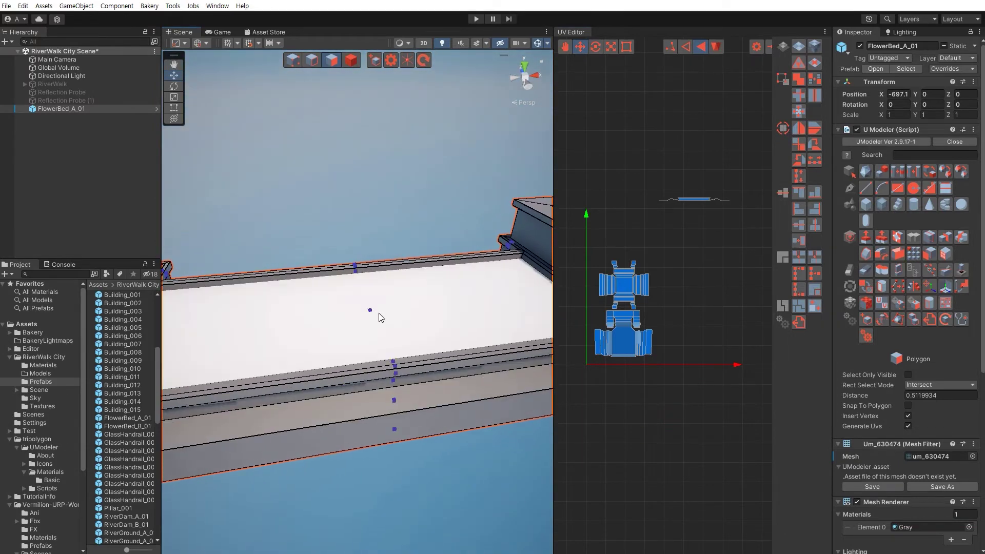
{"action": "scroll", "coordinate": [664, 277], "scroll_direction": "down", "scroll_amount": 2}
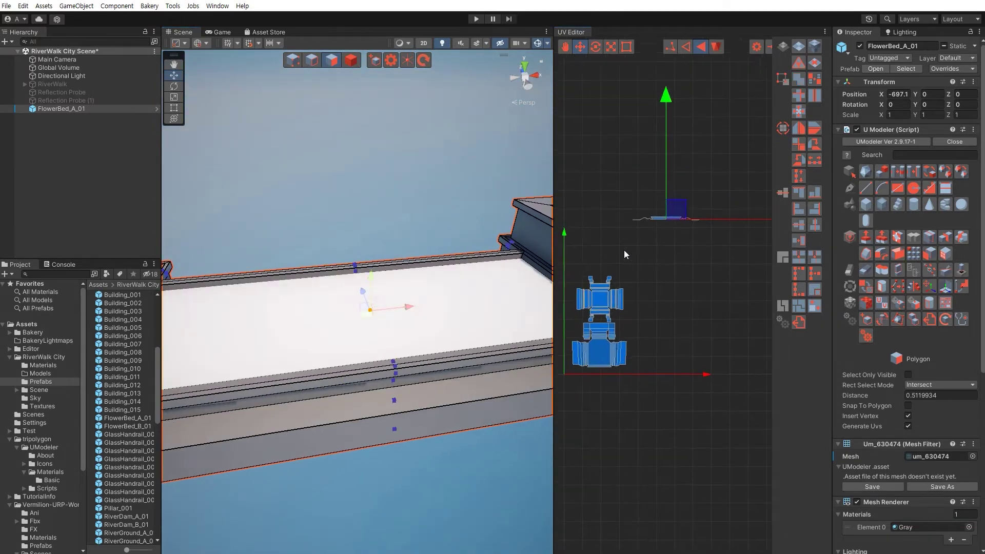
{"action": "left_click_drag", "start_coordinate": [627, 193], "coordinate": [715, 252]}
{"action": "left_click", "coordinate": [715, 253]}
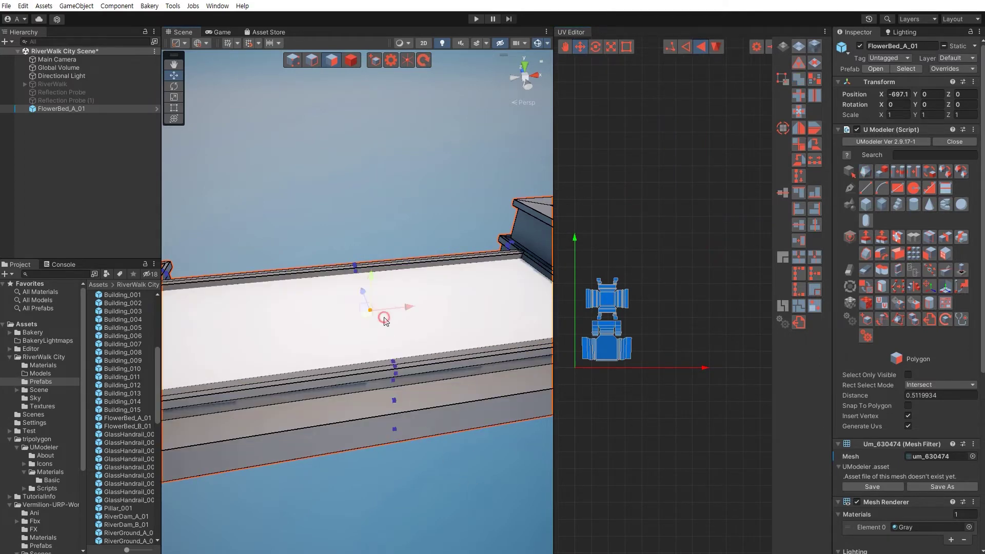
{"action": "left_click", "coordinate": [385, 321]}
{"action": "right_click_drag", "start_coordinate": [368, 329], "coordinate": [349, 390]}
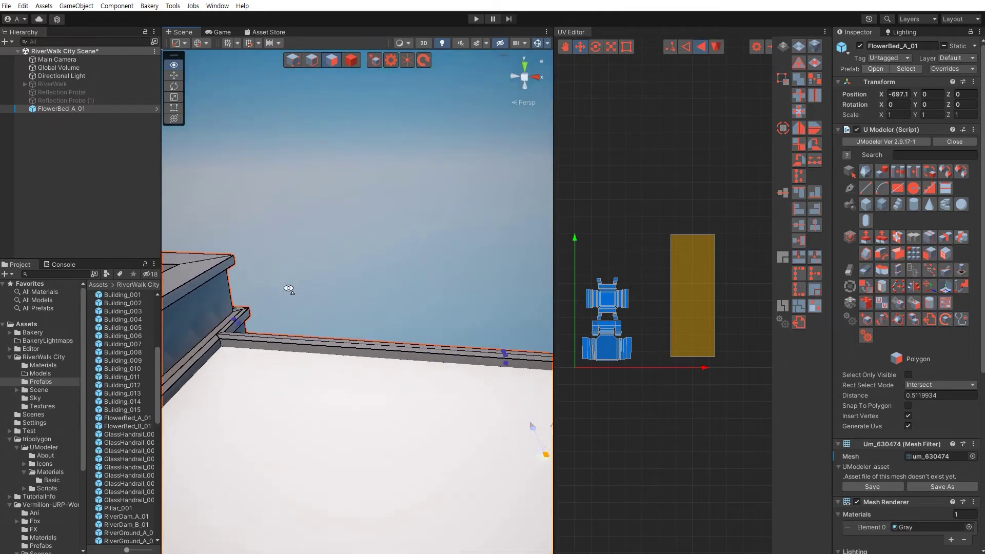
{"action": "left_click", "coordinate": [349, 389]}
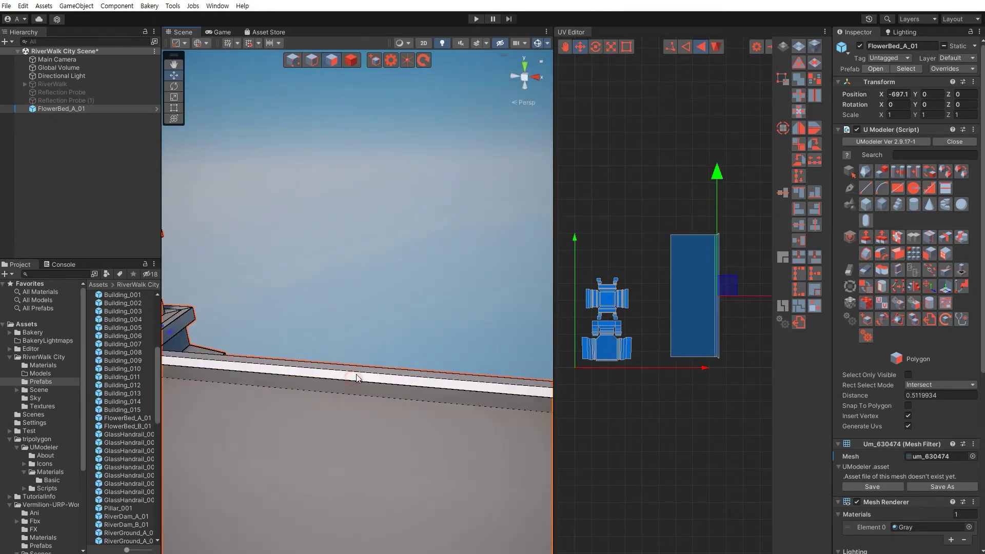
Append the lower wall panel, lower band and rim top strip to the island
{"action": "mouse_move", "coordinate": [374, 370]}
{"action": "right_mouse_down"}
{"action": "mouse_move", "coordinate": [290, 409]}
{"action": "mouse_move", "coordinate": [313, 307]}
{"action": "right_mouse_up"}
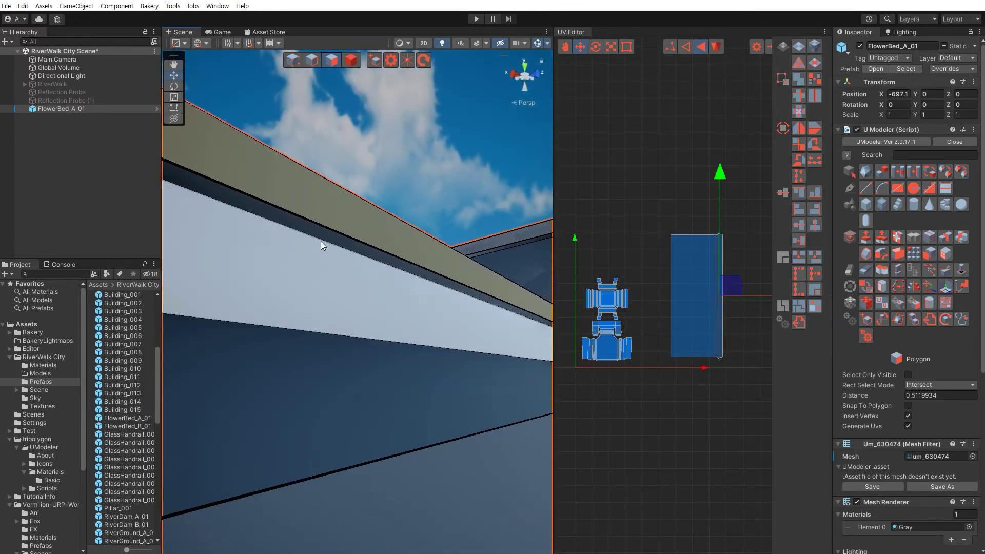
{"action": "left_click", "coordinate": [337, 361]}
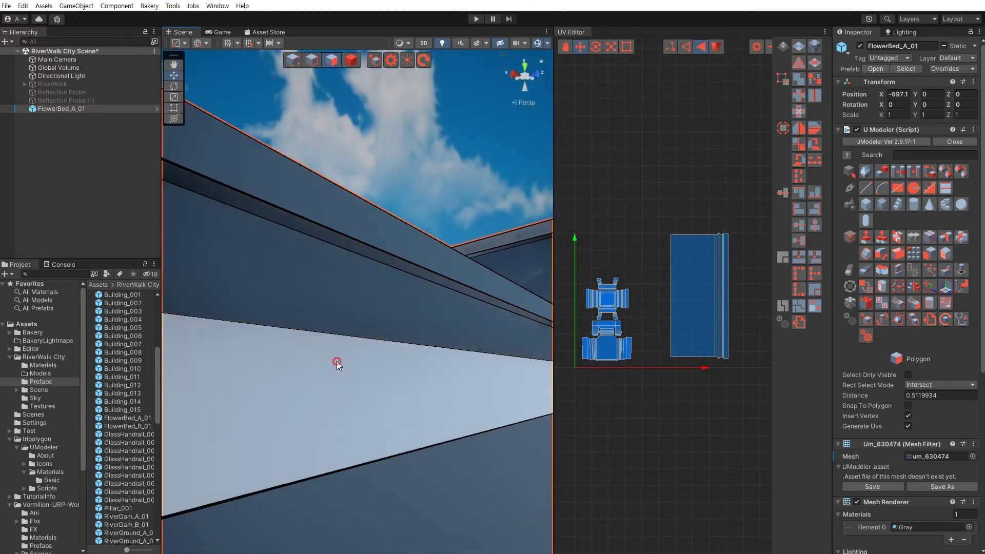
{"action": "right_click_drag", "start_coordinate": [337, 353], "coordinate": [329, 418]}
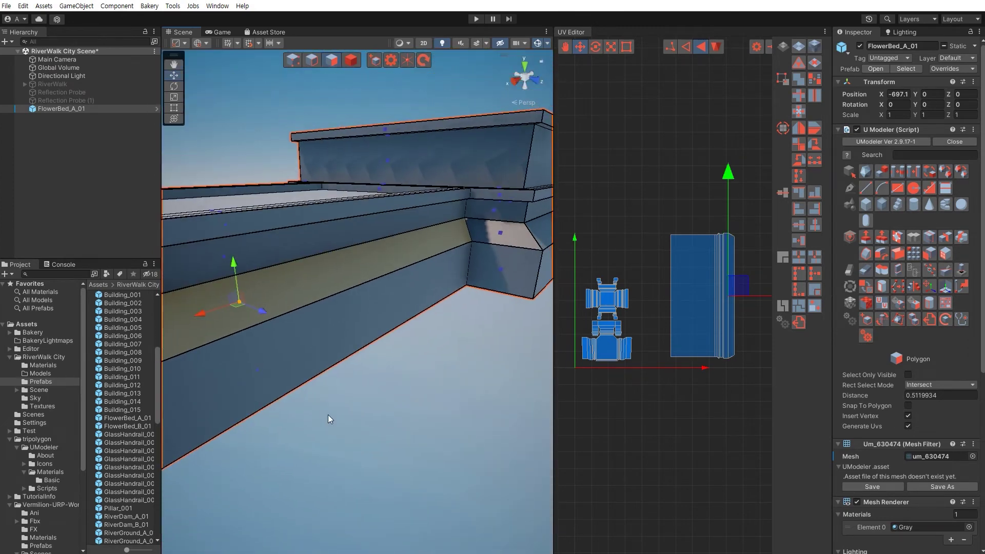
{"action": "left_click", "coordinate": [309, 394]}
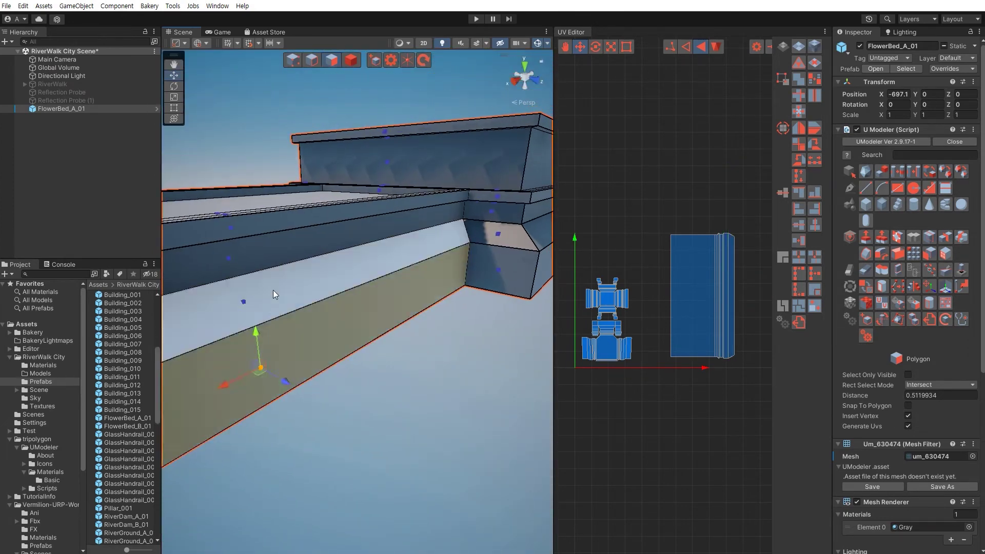
{"action": "left_click", "coordinate": [307, 332]}
{"action": "mouse_move", "coordinate": [308, 333]}
{"action": "right_mouse_down"}
{"action": "mouse_move", "coordinate": [322, 305]}
{"action": "mouse_move", "coordinate": [361, 312]}
{"action": "mouse_move", "coordinate": [251, 336]}
{"action": "right_mouse_up"}
{"action": "left_click", "coordinate": [339, 329]}
{"action": "left_click", "coordinate": [247, 329]}
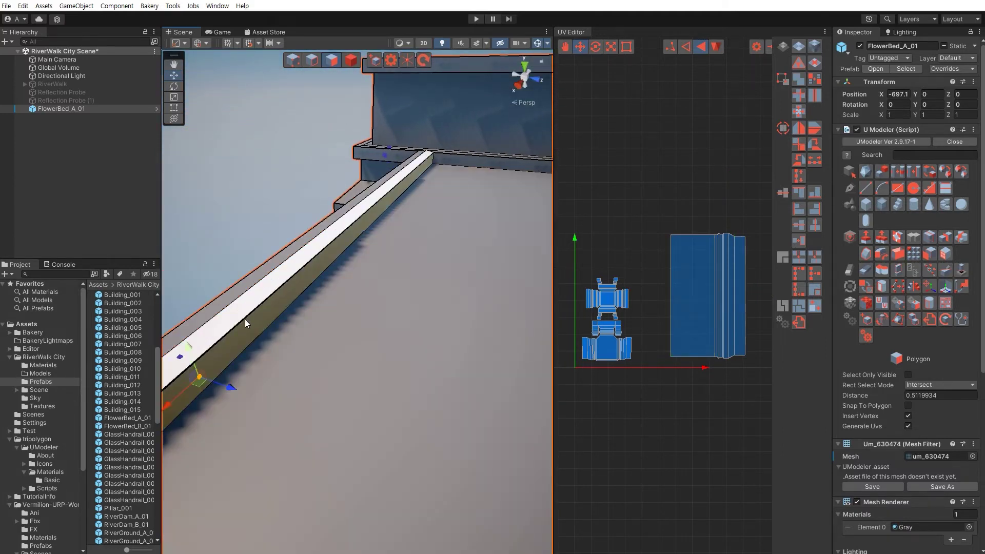
{"action": "left_click", "coordinate": [252, 339]}
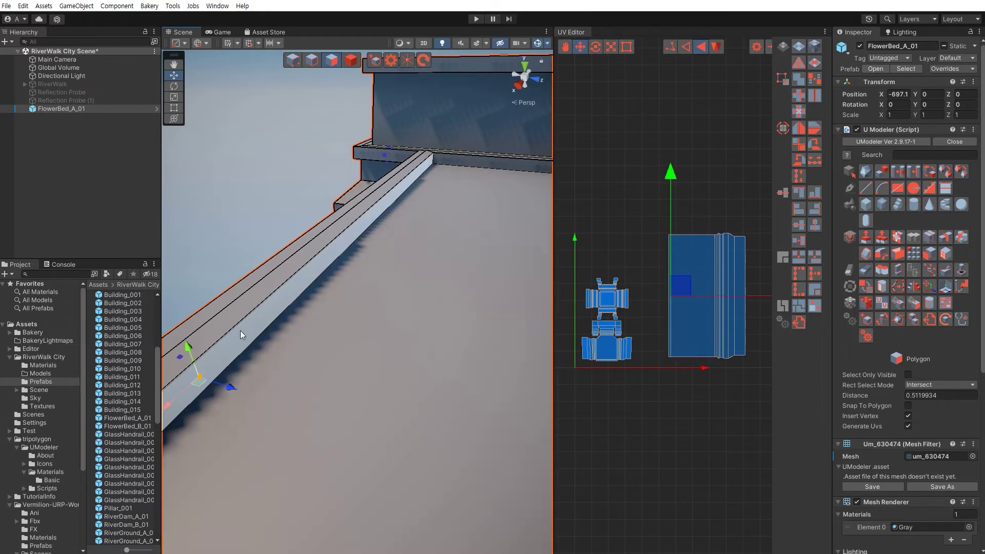
Append the floor face, remaining rim strips and next wall strip to the island
{"action": "right_click_drag", "start_coordinate": [240, 335], "coordinate": [398, 284]}
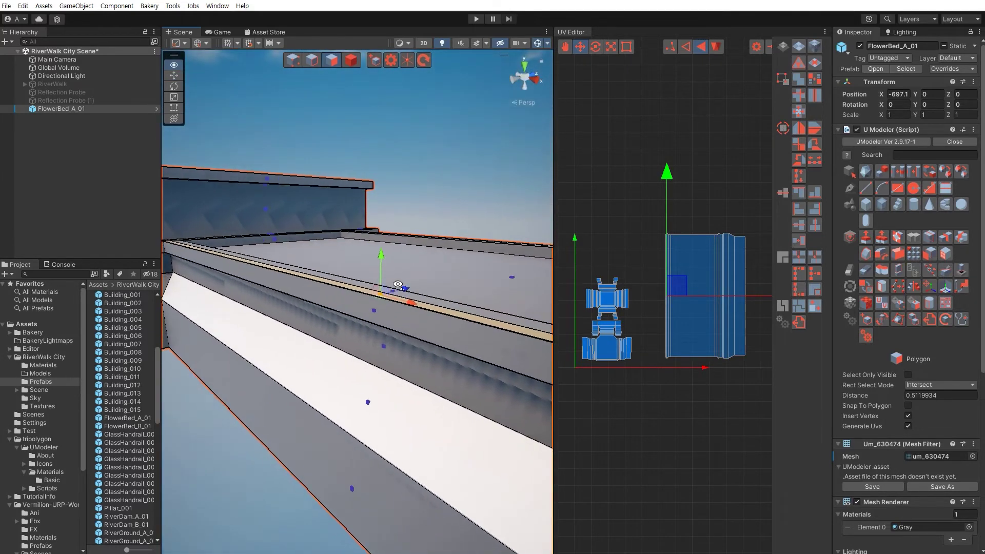
{"action": "mouse_move", "coordinate": [398, 284]}
{"action": "right_mouse_down"}
{"action": "mouse_move", "coordinate": [381, 313]}
{"action": "mouse_move", "coordinate": [364, 290]}
{"action": "right_mouse_up"}
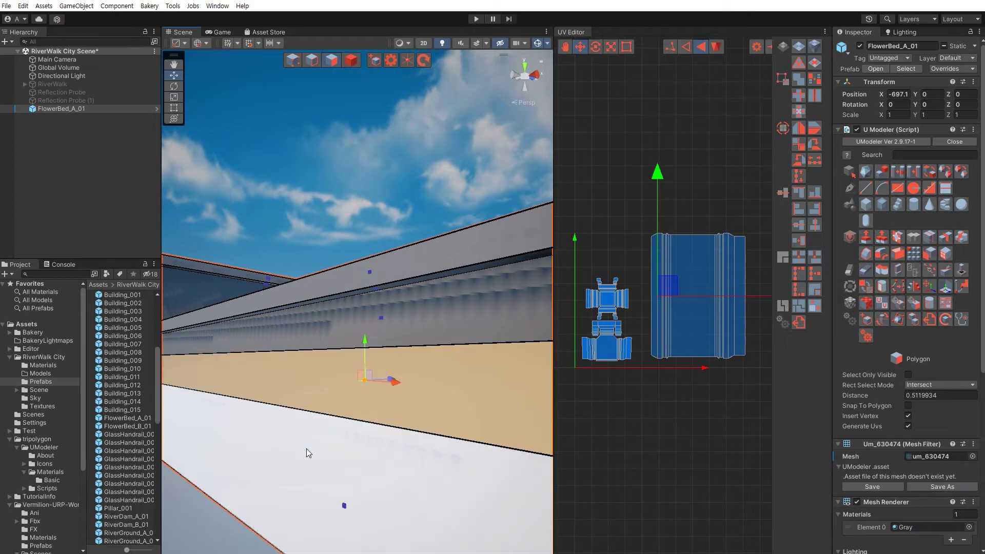
{"action": "left_click", "coordinate": [308, 471]}
{"action": "right_click_drag", "start_coordinate": [323, 402], "coordinate": [309, 413]}
{"action": "left_click", "coordinate": [309, 414]}
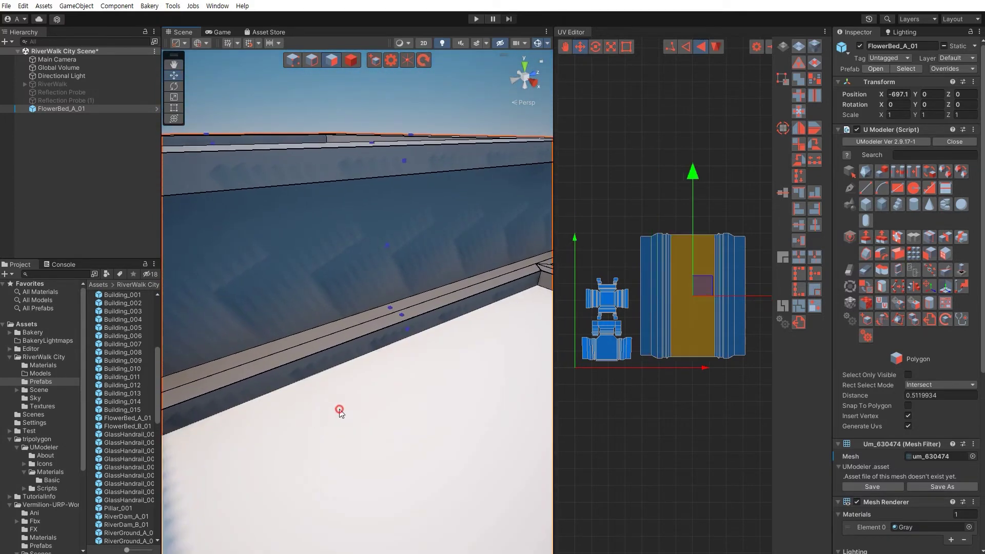
{"action": "left_click", "coordinate": [321, 364]}
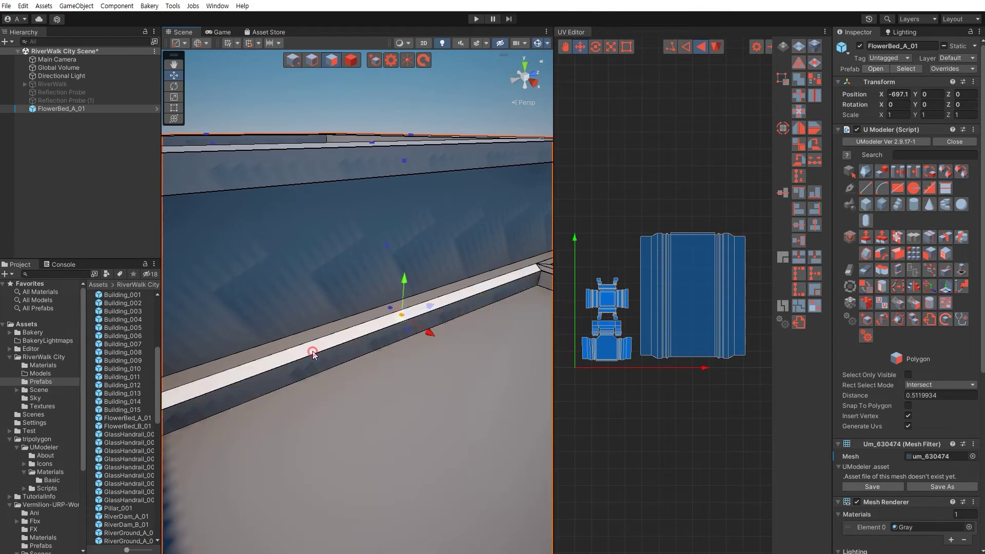
{"action": "mouse_move", "coordinate": [318, 361]}
{"action": "right_mouse_down"}
{"action": "mouse_move", "coordinate": [371, 404]}
{"action": "mouse_move", "coordinate": [401, 378]}
{"action": "right_mouse_up"}
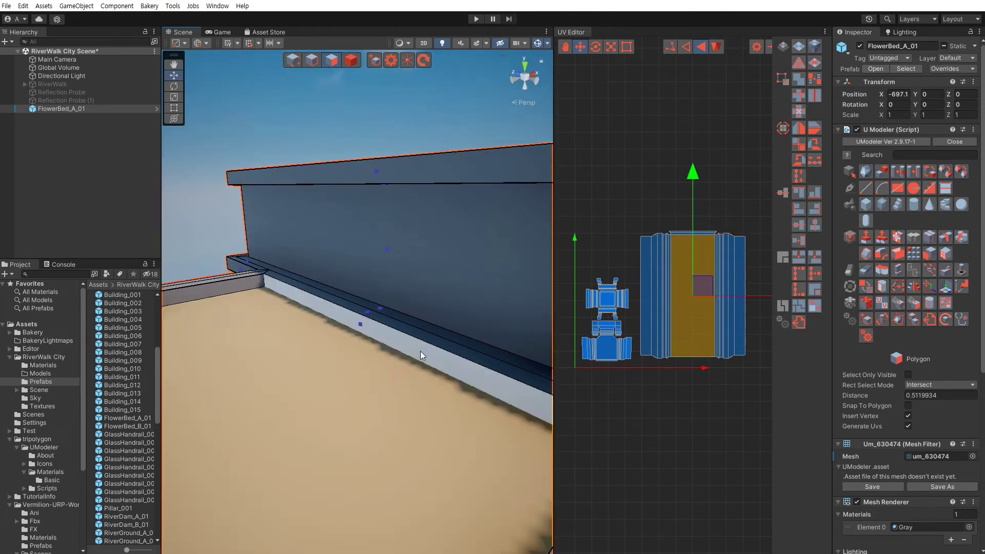
{"action": "left_click", "coordinate": [421, 344]}
{"action": "right_click_drag", "start_coordinate": [421, 344], "coordinate": [334, 406]}
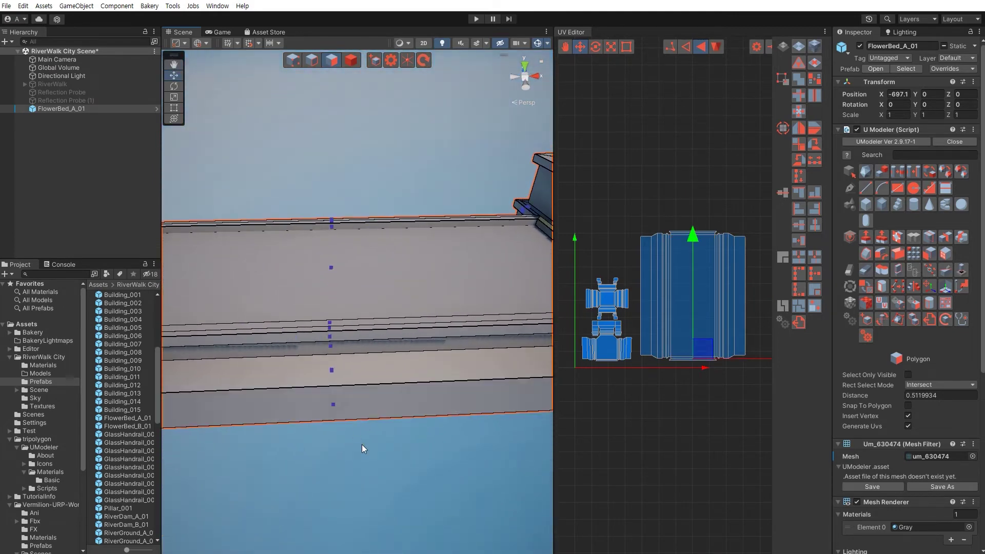
{"action": "left_click", "coordinate": [680, 273]}
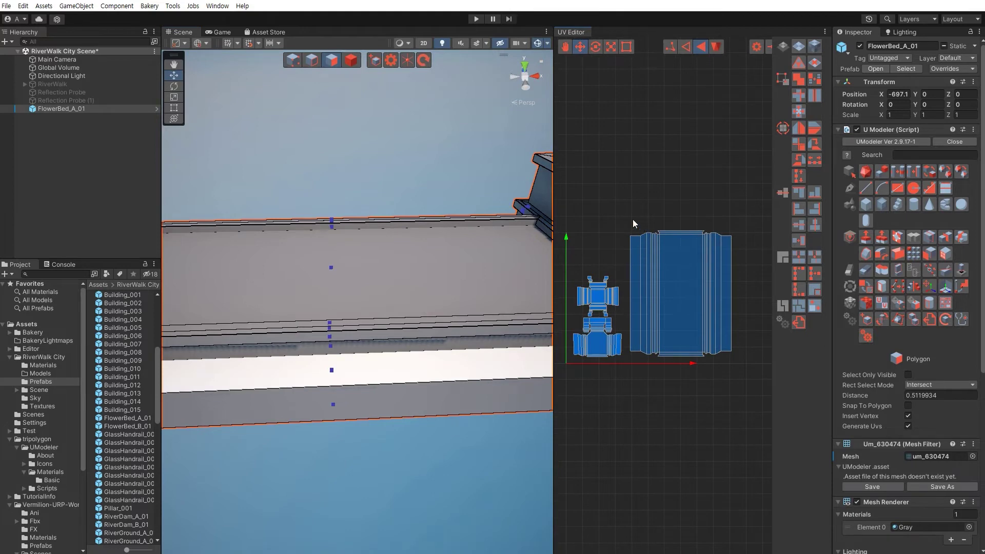
Shrink the large strip island and move it beside the cross-shaped islands
{"action": "left_click_drag", "start_coordinate": [634, 221], "coordinate": [748, 382]}
{"action": "left_click_drag", "start_coordinate": [693, 290], "coordinate": [696, 324]}
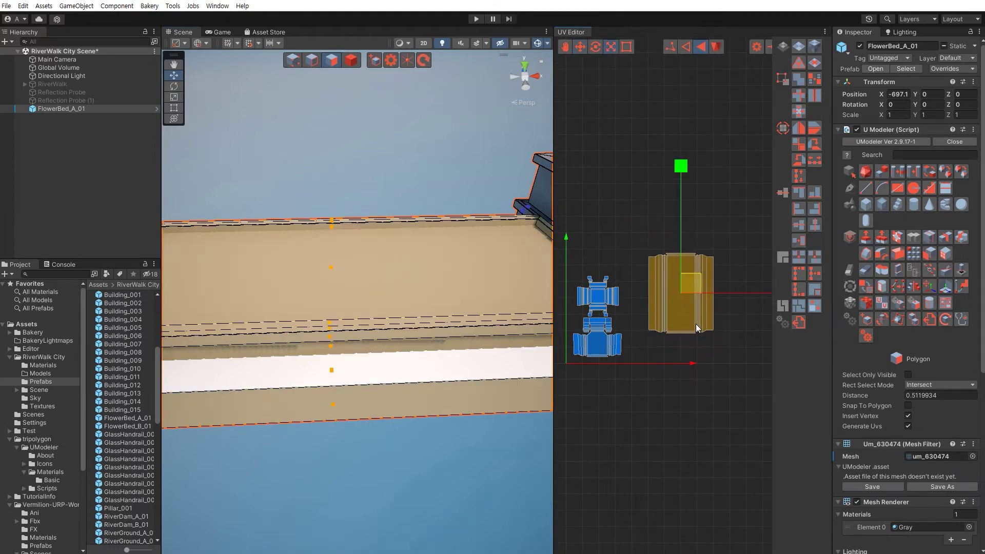
{"action": "left_click_drag", "start_coordinate": [692, 284], "coordinate": [670, 309]}
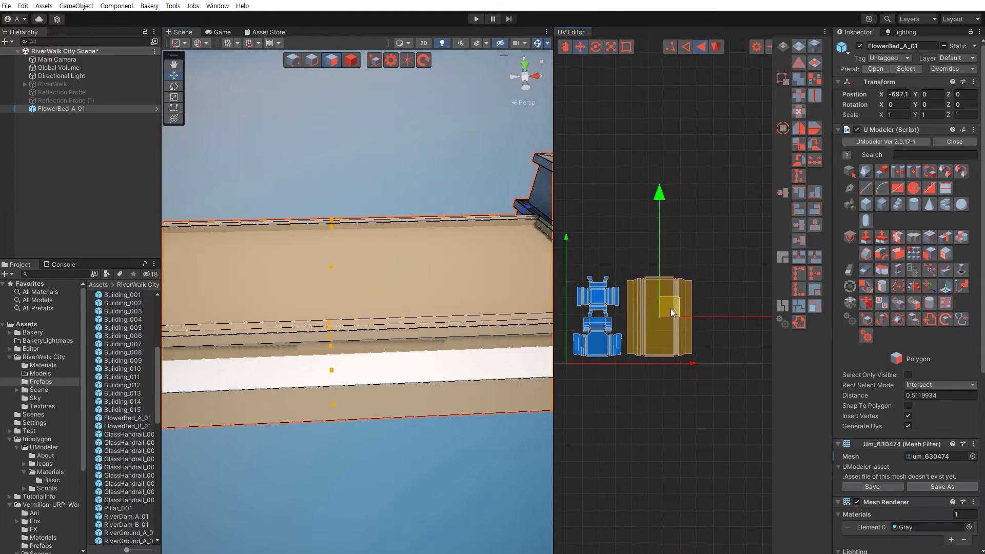
{"action": "key", "text": "Escape"}
Frame all UV islands together and nudge them slightly right into the UV square
{"action": "scroll", "coordinate": [626, 302], "scroll_direction": "up", "scroll_amount": 1}
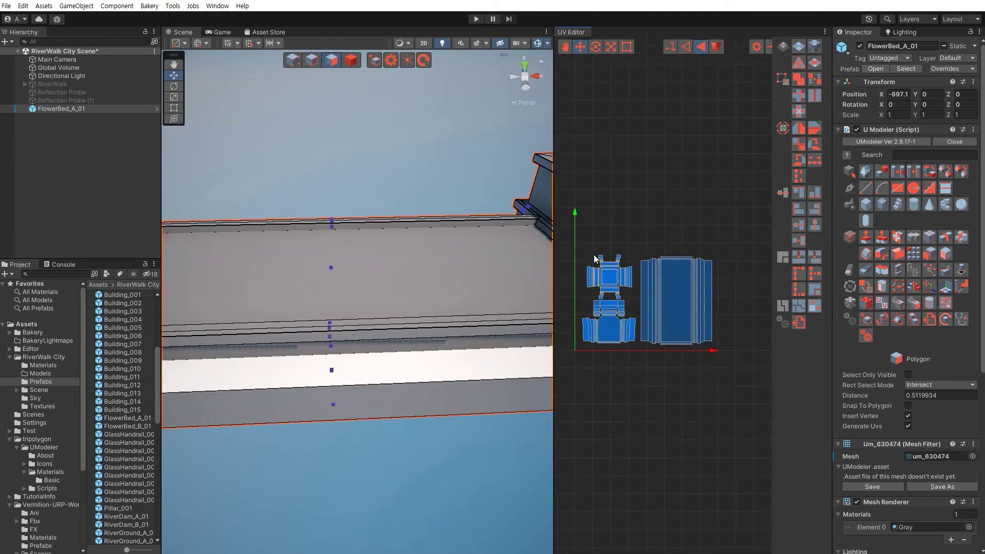
{"action": "left_click_drag", "start_coordinate": [576, 241], "coordinate": [733, 364]}
{"action": "scroll", "coordinate": [715, 294], "scroll_direction": "up", "scroll_amount": 2}
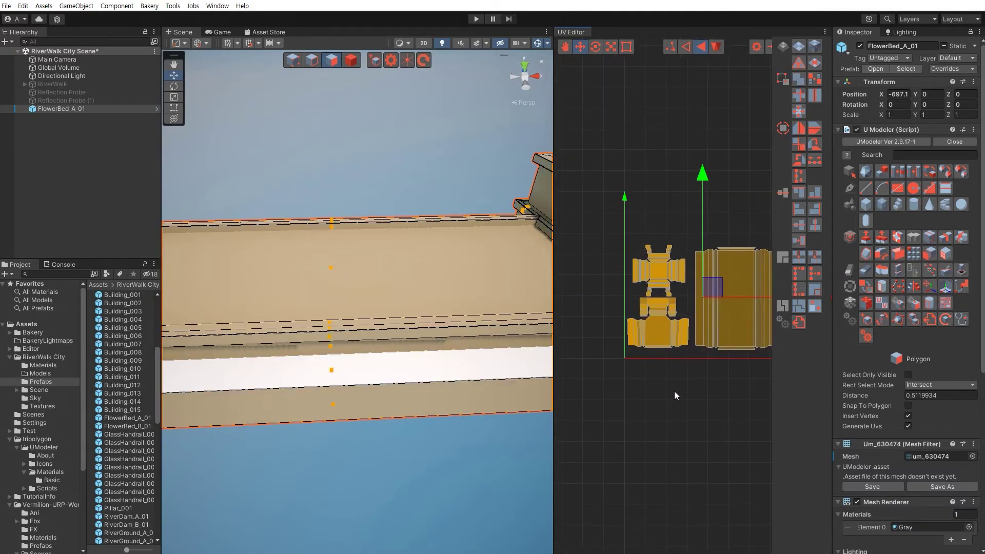
{"action": "key", "text": "f"}
{"action": "scroll", "coordinate": [667, 369], "scroll_direction": "up", "scroll_amount": 1}
{"action": "key", "text": "r"}
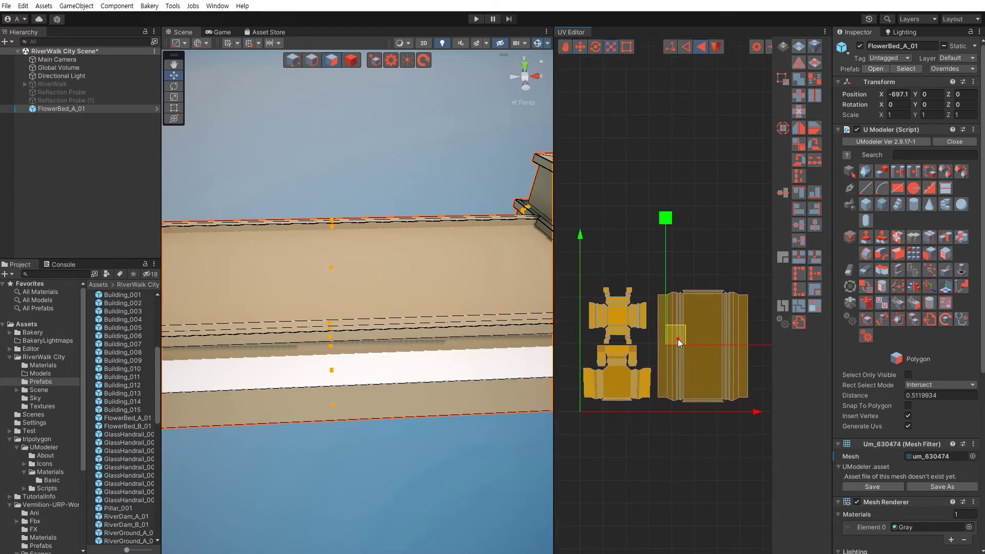
{"action": "key", "text": "w"}
{"action": "left_click_drag", "start_coordinate": [679, 337], "coordinate": [684, 339]}
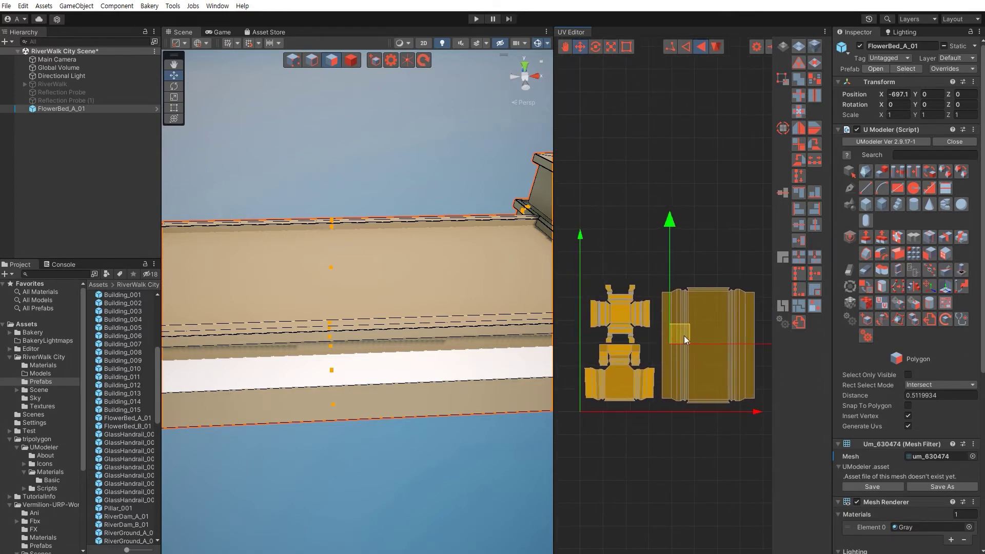
{"action": "left_click", "coordinate": [683, 442]}
Re-enter Polygon mode and select the flower bed's bottom and underside faces
{"action": "mouse_move", "coordinate": [380, 299]}
{"action": "left_mouse_down", "text": "alt"}
{"action": "mouse_move", "coordinate": [455, 417]}
{"action": "mouse_move", "coordinate": [357, 391]}
{"action": "mouse_move", "coordinate": [333, 304]}
{"action": "mouse_move", "coordinate": [323, 328]}
{"action": "mouse_move", "coordinate": [351, 412]}
{"action": "mouse_move", "coordinate": [362, 312]}
{"action": "mouse_move", "coordinate": [364, 355]}
{"action": "left_mouse_up", "text": "alt"}
{"action": "key", "text": "4"}
{"action": "key", "text": "3"}
{"action": "left_click", "coordinate": [334, 307]}
{"action": "left_click", "coordinate": [388, 341]}
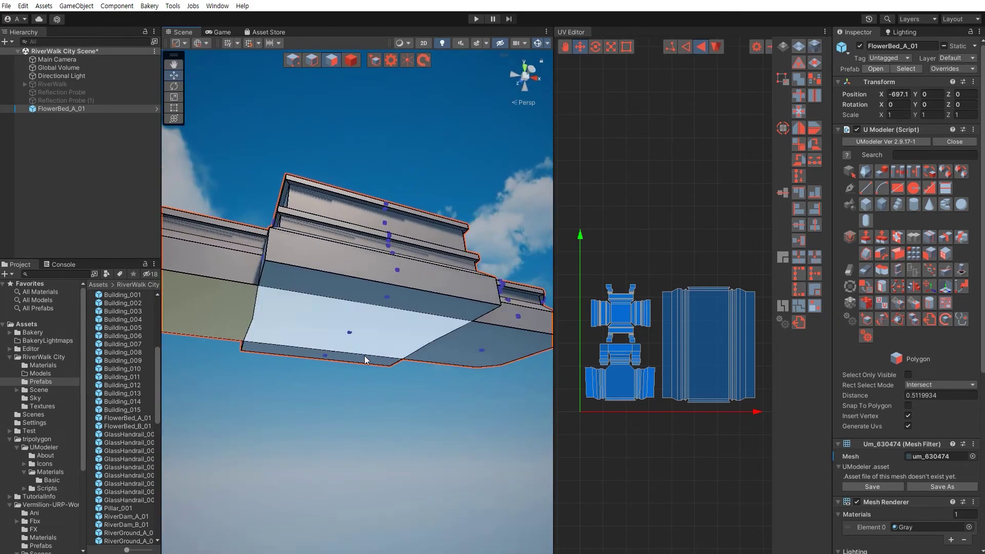
Check the underside faces, reselect FlowerBed_A_01, and return to Object mode
{"action": "left_click", "coordinate": [364, 355]}
{"action": "left_click", "coordinate": [423, 309], "text": "shift"}
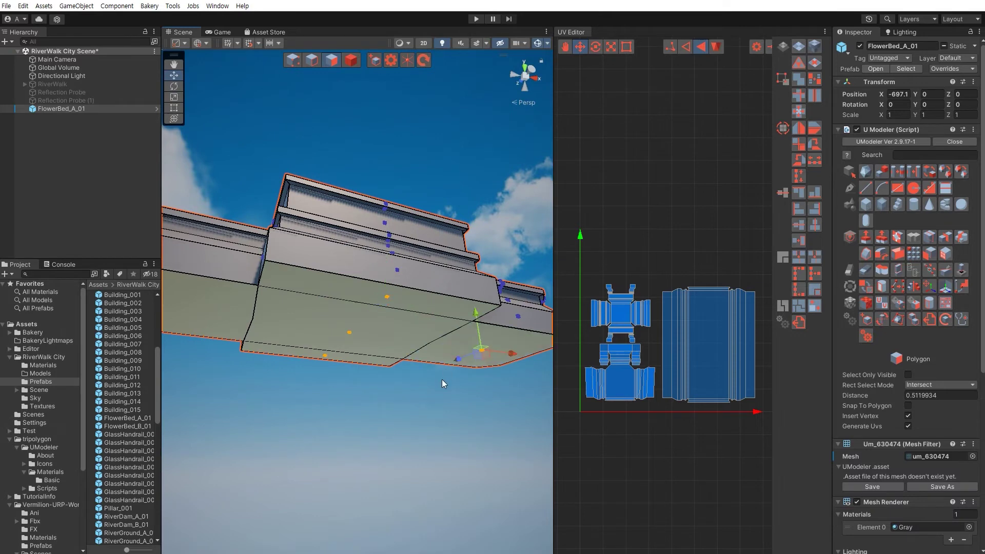
{"action": "mouse_move", "coordinate": [442, 380]}
{"action": "left_mouse_down", "text": "alt"}
{"action": "mouse_move", "coordinate": [390, 399]}
{"action": "mouse_move", "coordinate": [382, 472]}
{"action": "mouse_move", "coordinate": [379, 363]}
{"action": "mouse_move", "coordinate": [380, 422]}
{"action": "mouse_move", "coordinate": [401, 428]}
{"action": "left_mouse_up", "text": "alt"}
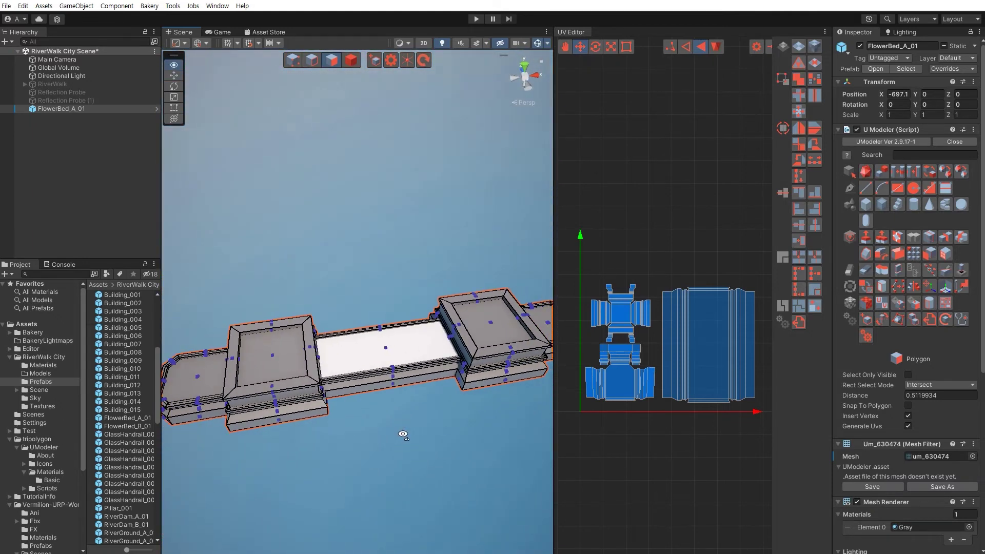
{"action": "left_click", "coordinate": [400, 428]}
{"action": "left_click", "coordinate": [351, 336]}
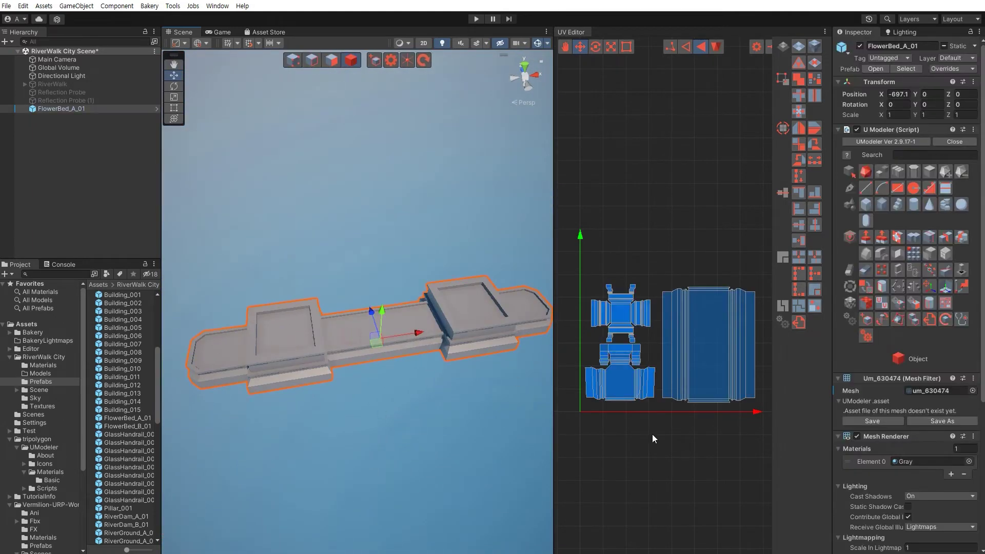
{"action": "key", "text": "3"}
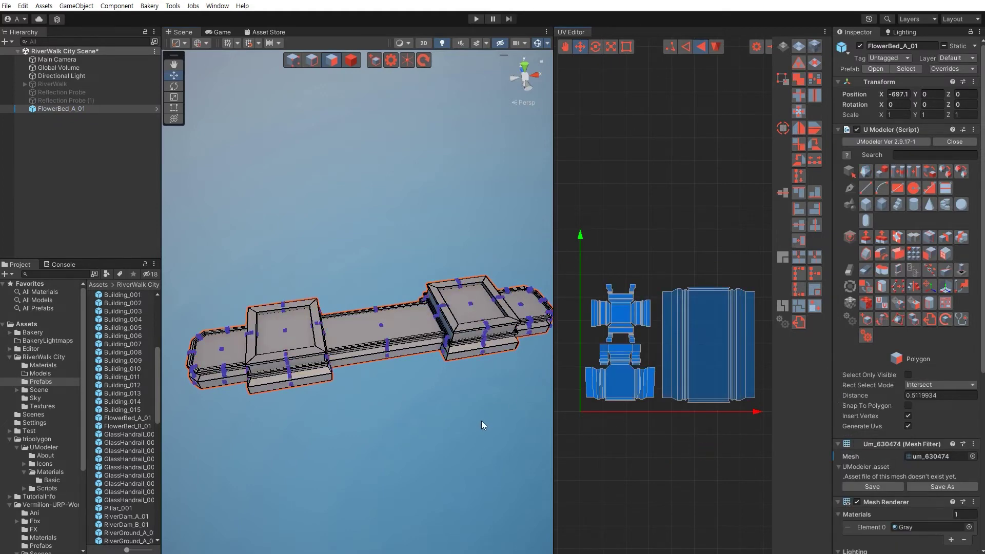
{"action": "key", "text": "4"}
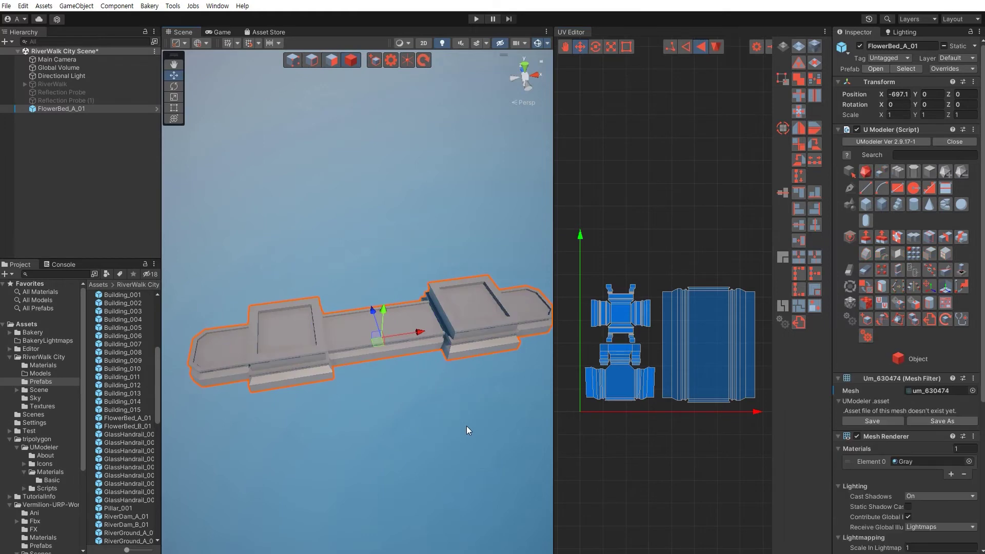
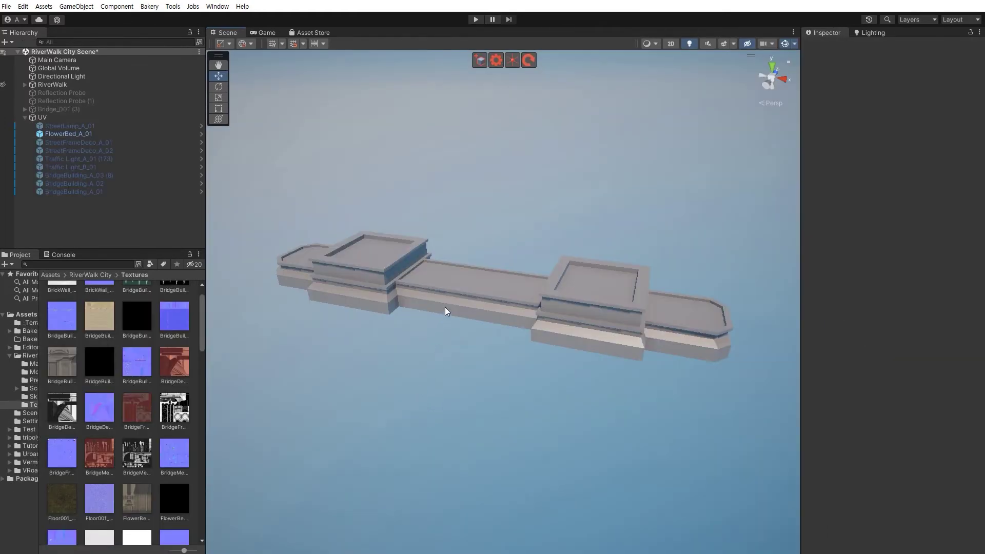
Create a new material in the Textures folder and name it FlowerBed_A_01, after the model
{"action": "left_click", "coordinate": [445, 307]}
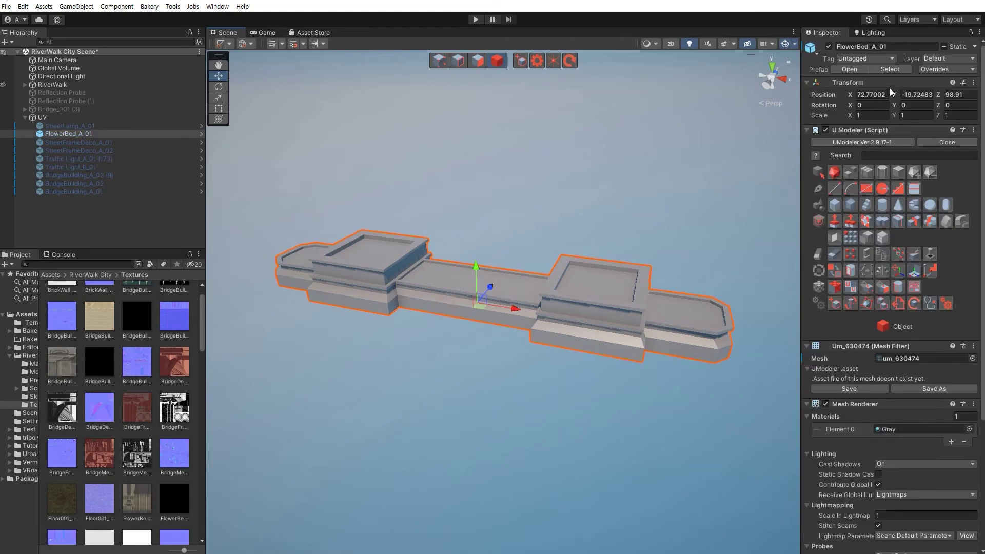
{"action": "left_click", "coordinate": [888, 46]}
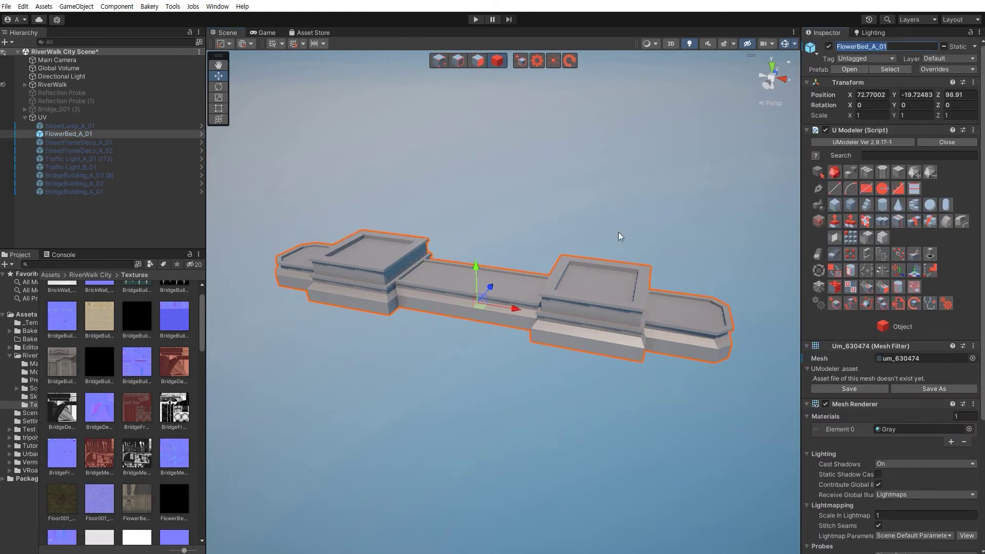
{"action": "left_click", "coordinate": [501, 380]}
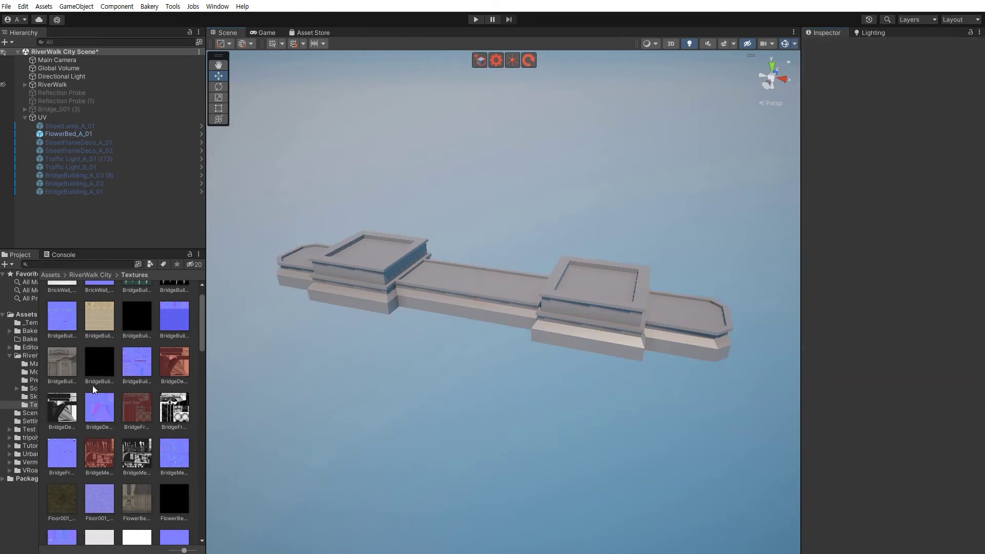
{"action": "left_click_drag", "start_coordinate": [207, 388], "coordinate": [224, 389]}
{"action": "right_click", "coordinate": [170, 388]}
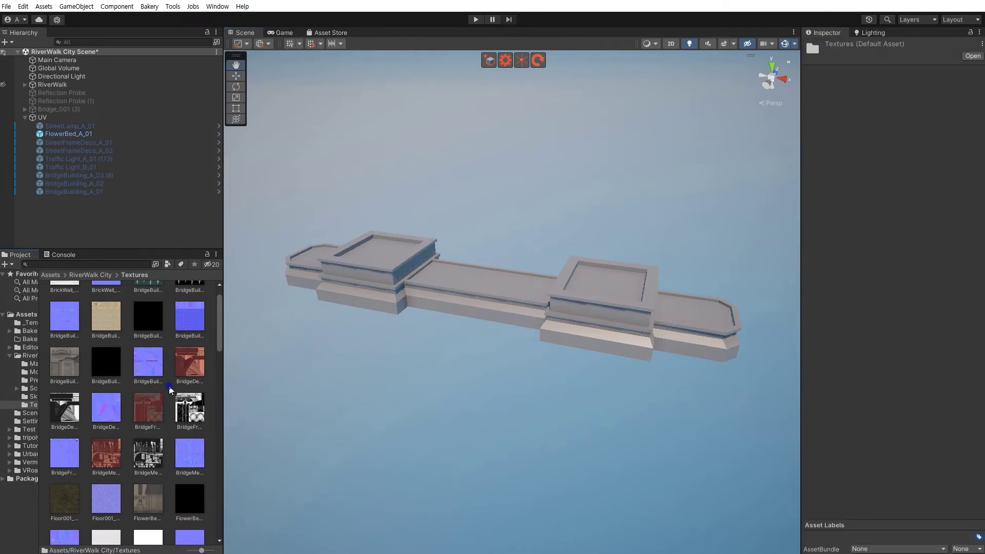
{"action": "mouse_move", "coordinate": [225, 111]}
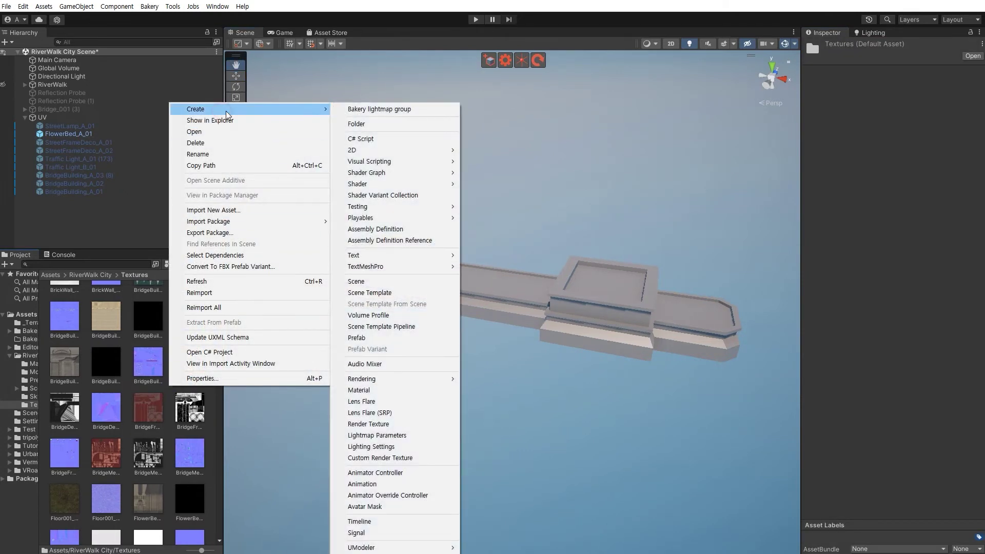
{"action": "left_click", "coordinate": [378, 389]}
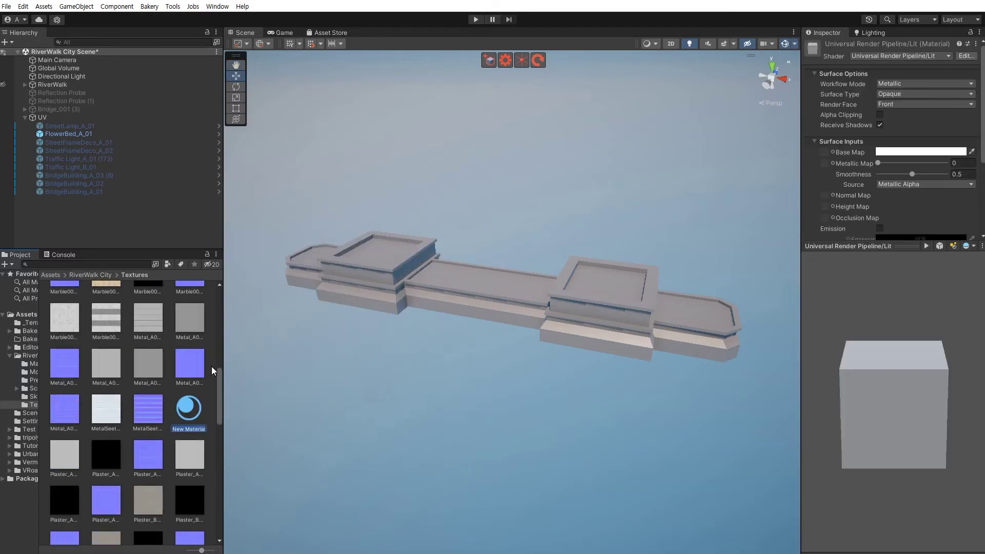
{"action": "type", "text": "FlowerBed_A_01"}
{"action": "key", "text": "Return"}
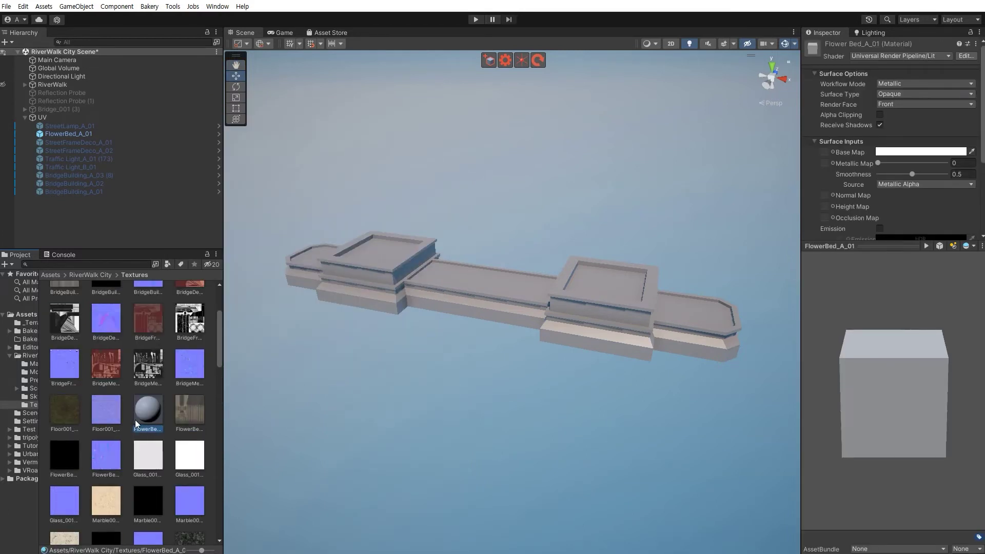
Assign the FlowerBed colour texture to Base Map and the metallic texture to Metallic Map
{"action": "left_click", "coordinate": [248, 428]}
{"action": "mouse_move", "coordinate": [149, 410]}
{"action": "left_mouse_down"}
{"action": "mouse_move", "coordinate": [796, 376]}
{"action": "mouse_move", "coordinate": [828, 128]}
{"action": "left_mouse_up"}
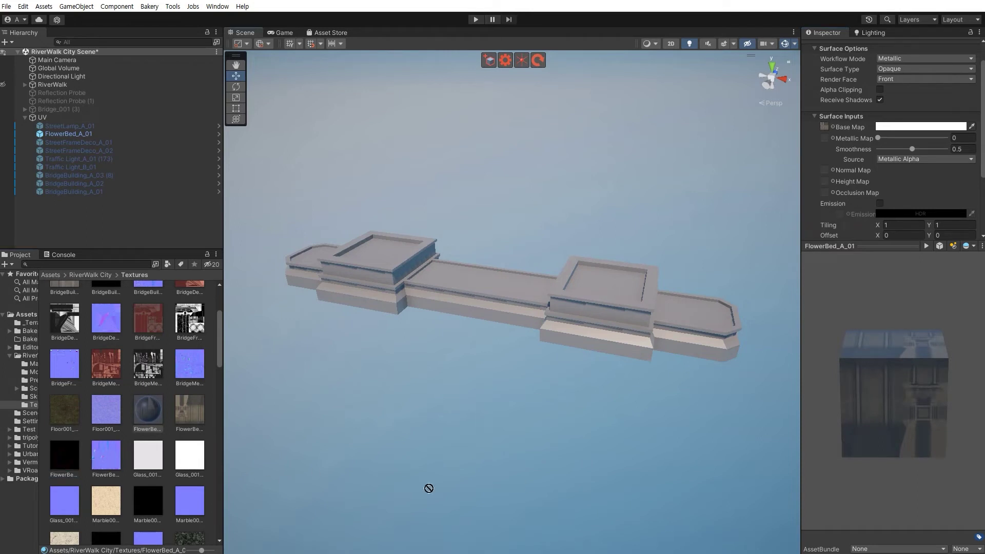
{"action": "scroll", "coordinate": [851, 108], "scroll_direction": "down", "scroll_amount": 2}
{"action": "scroll", "coordinate": [845, 43], "scroll_direction": "up", "scroll_amount": 3}
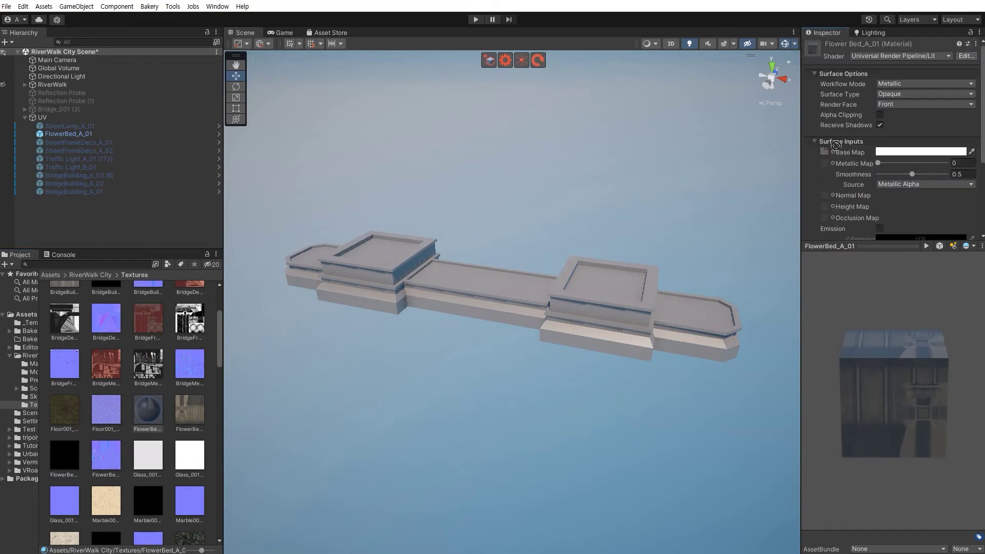
{"action": "left_click_drag", "start_coordinate": [827, 167], "coordinate": [826, 167]}
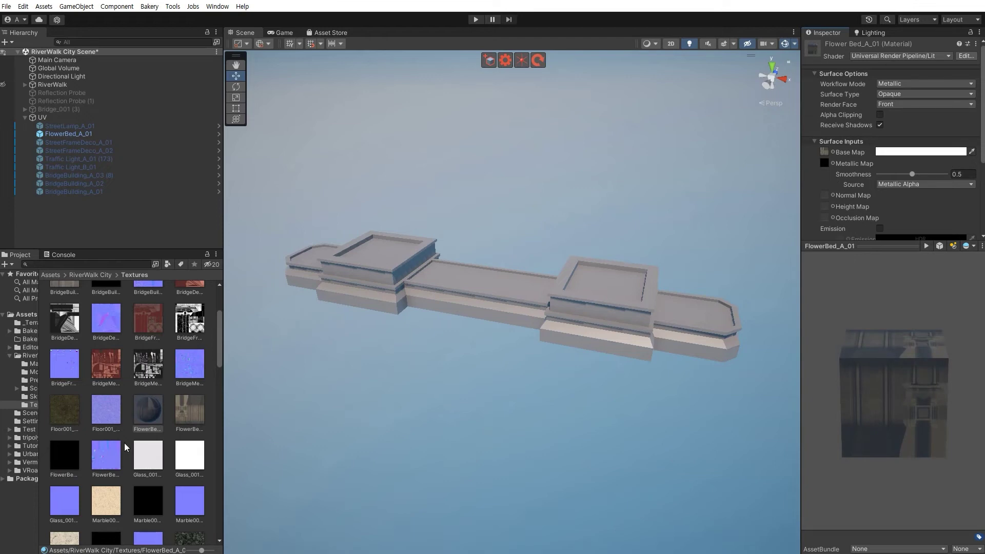
{"action": "left_click_drag", "start_coordinate": [118, 455], "coordinate": [827, 59]}
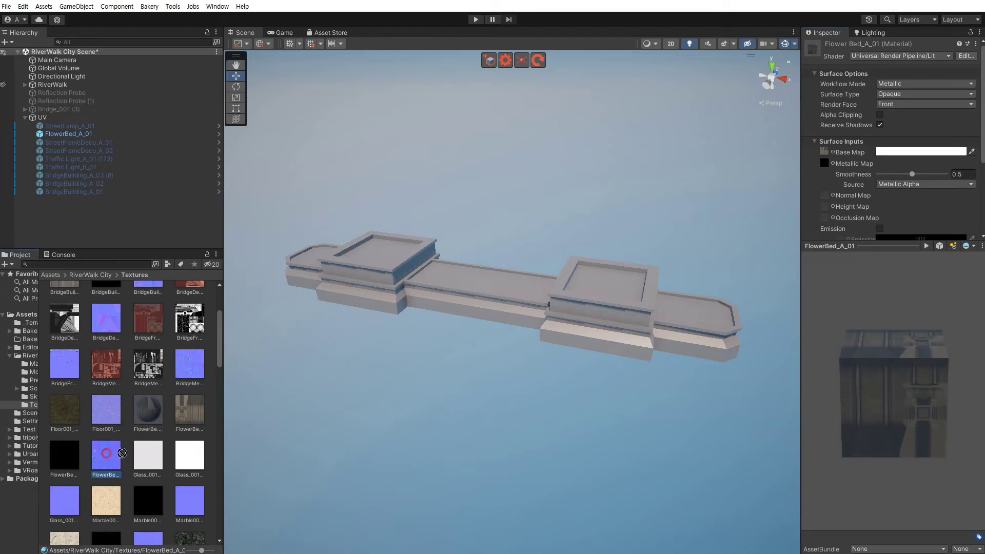
Assign the FlowerBed normal texture to Normal Map and fix it to import as a normal map
{"action": "scroll", "coordinate": [848, 108], "scroll_direction": "down", "scroll_amount": 5}
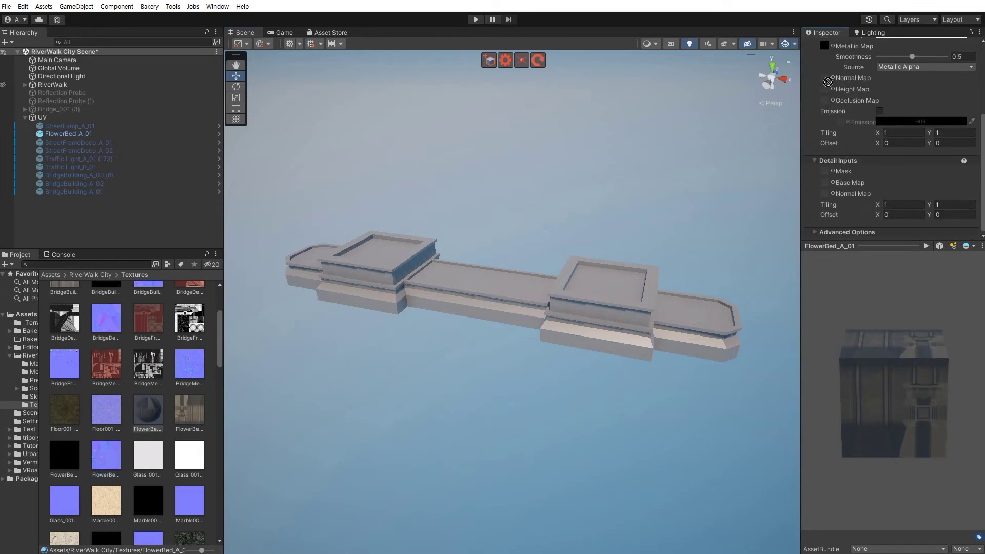
{"action": "left_click_drag", "start_coordinate": [828, 59], "coordinate": [825, 79]}
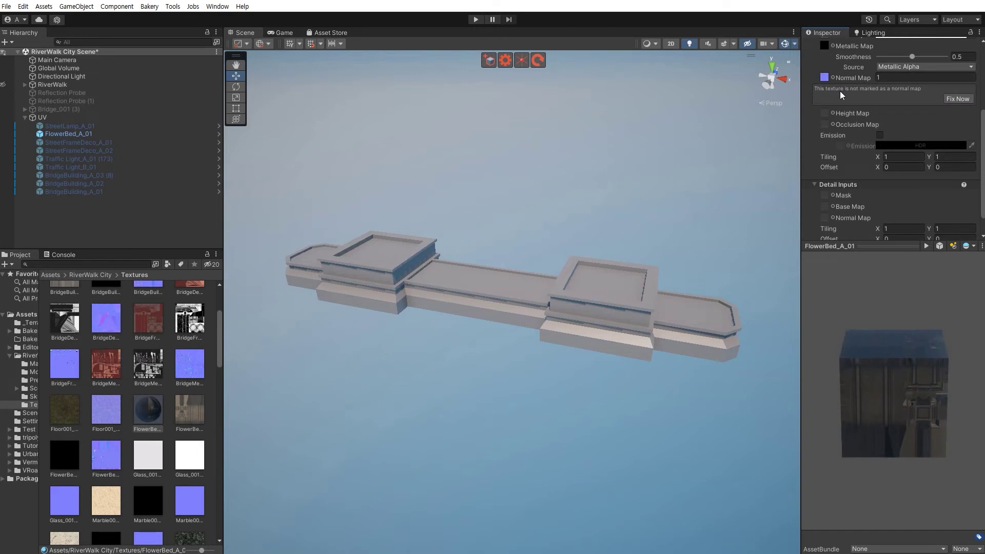
{"action": "left_click", "coordinate": [955, 99]}
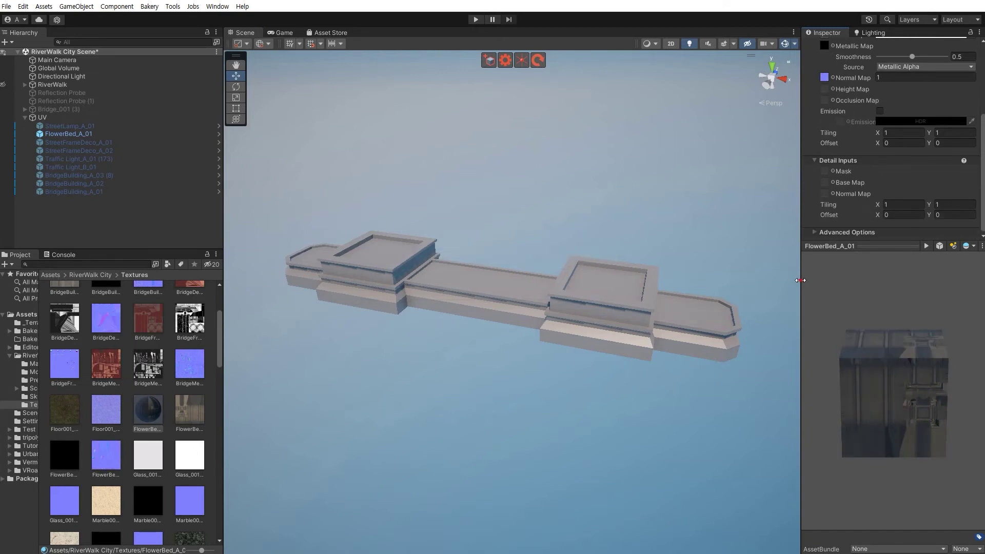
{"action": "left_click_drag", "start_coordinate": [800, 280], "coordinate": [798, 281]}
{"action": "scroll", "coordinate": [822, 111], "scroll_direction": "up", "scroll_amount": 3}
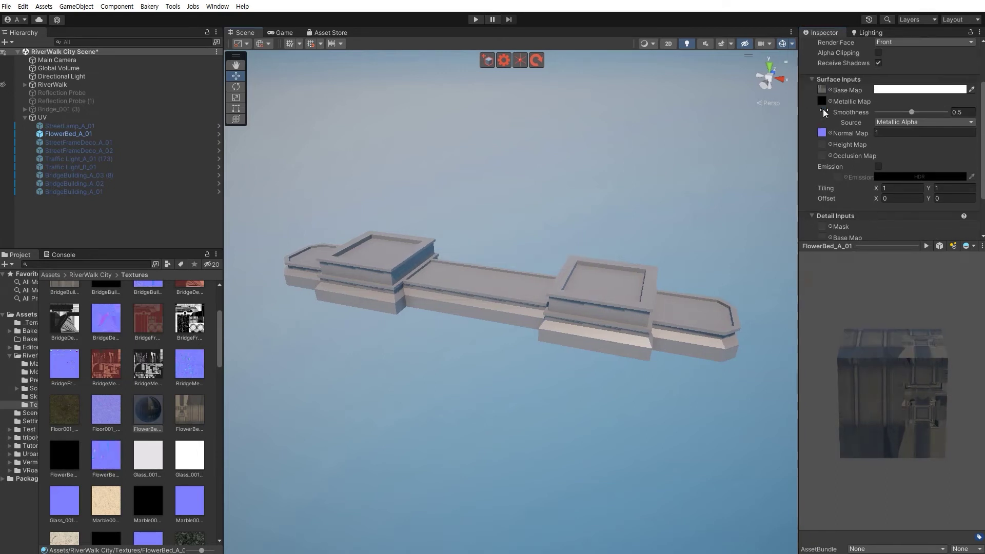
{"action": "scroll", "coordinate": [823, 108], "scroll_direction": "up", "scroll_amount": 2}
{"action": "scroll", "coordinate": [823, 109], "scroll_direction": "up", "scroll_amount": 1}
{"action": "scroll", "coordinate": [822, 109], "scroll_direction": "down", "scroll_amount": 2}
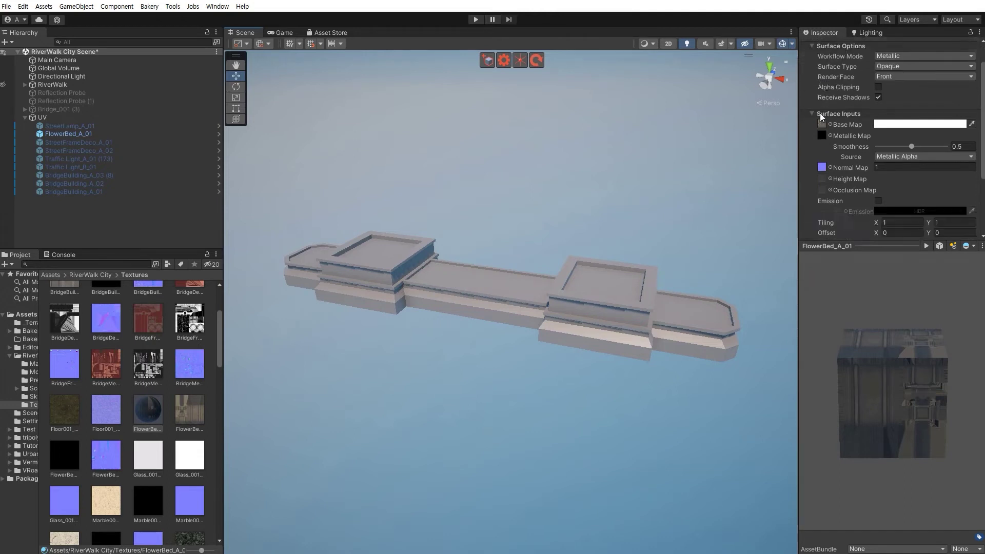
{"action": "left_click", "coordinate": [548, 416]}
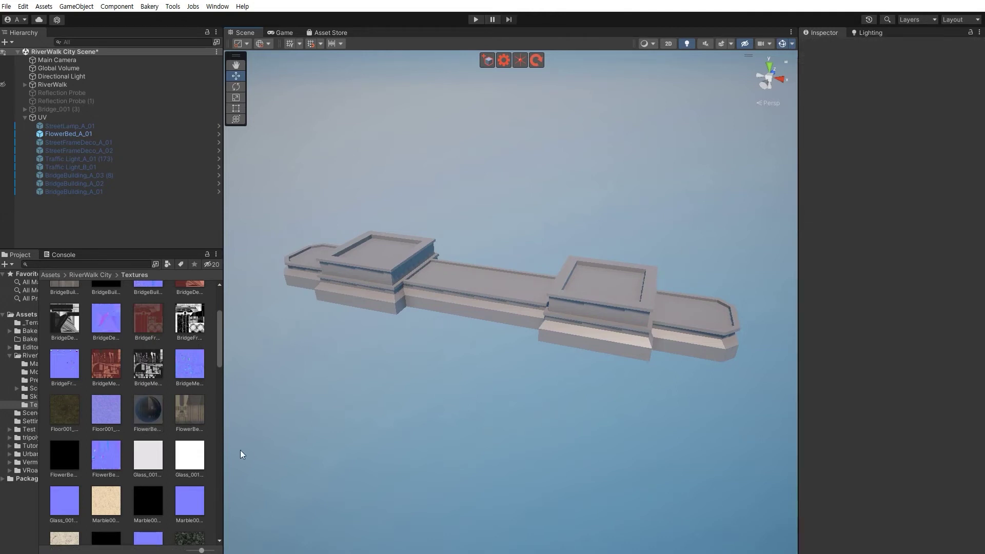
{"action": "left_click", "coordinate": [150, 414]}
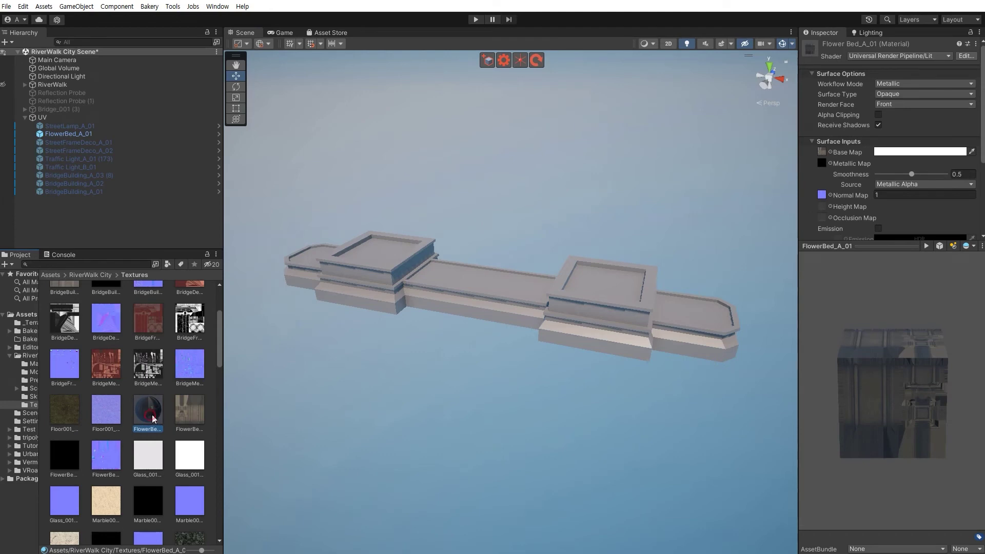
Apply FlowerBed_A_01 to the bridge mesh so its walls show the stone textures
{"action": "left_click_drag", "start_coordinate": [152, 418], "coordinate": [359, 281]}
{"action": "left_click", "coordinate": [462, 402]}
{"action": "mouse_move", "coordinate": [390, 394]}
{"action": "right_mouse_down"}
{"action": "mouse_move", "coordinate": [429, 370]}
{"action": "mouse_move", "coordinate": [423, 383]}
{"action": "mouse_move", "coordinate": [489, 428]}
{"action": "right_mouse_up"}
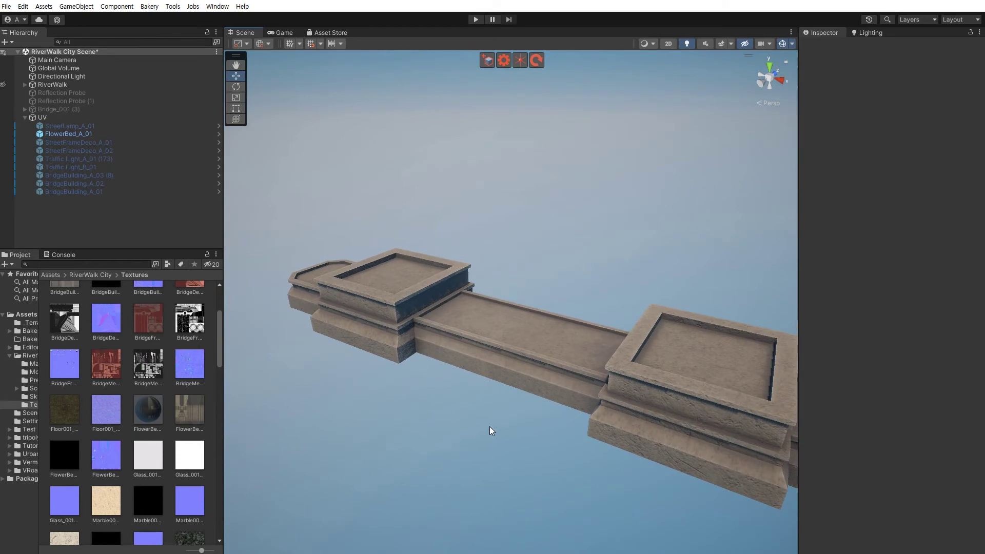
{"action": "left_click", "coordinate": [502, 343]}
{"action": "mouse_move", "coordinate": [502, 343]}
{"action": "right_mouse_down"}
{"action": "mouse_move", "coordinate": [478, 386]}
{"action": "mouse_move", "coordinate": [484, 424]}
{"action": "right_mouse_up"}
{"action": "key", "text": "3"}
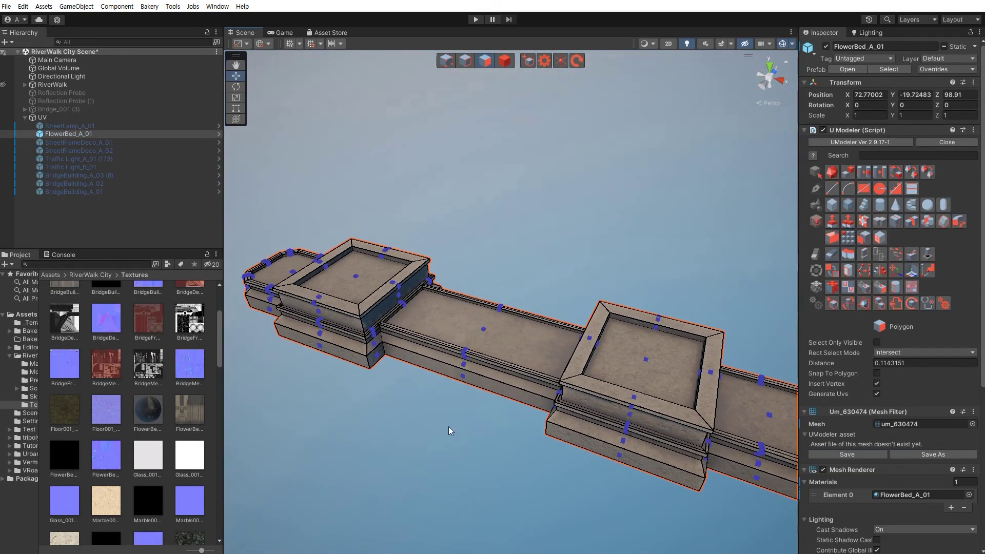
{"action": "left_click", "coordinate": [440, 434]}
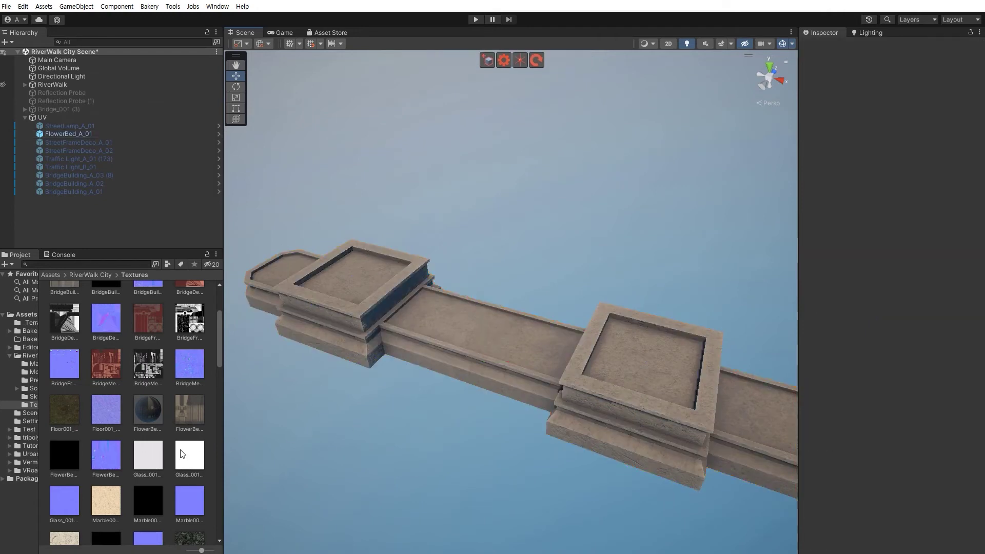
Duplicate the FlowerBed_A_01 material and copy the Floor001_Albedo texture name
{"action": "right_click", "coordinate": [82, 436]}
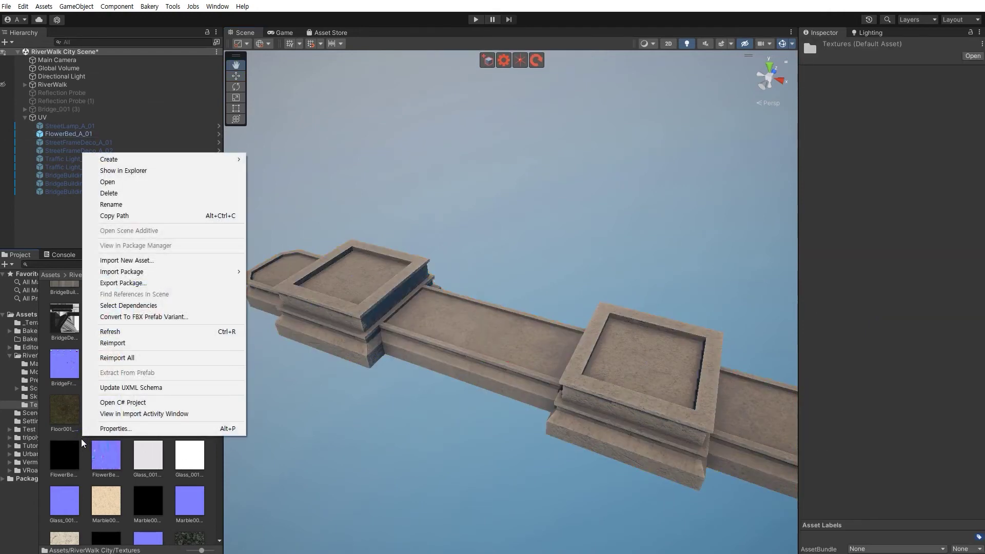
{"action": "left_click", "coordinate": [319, 440]}
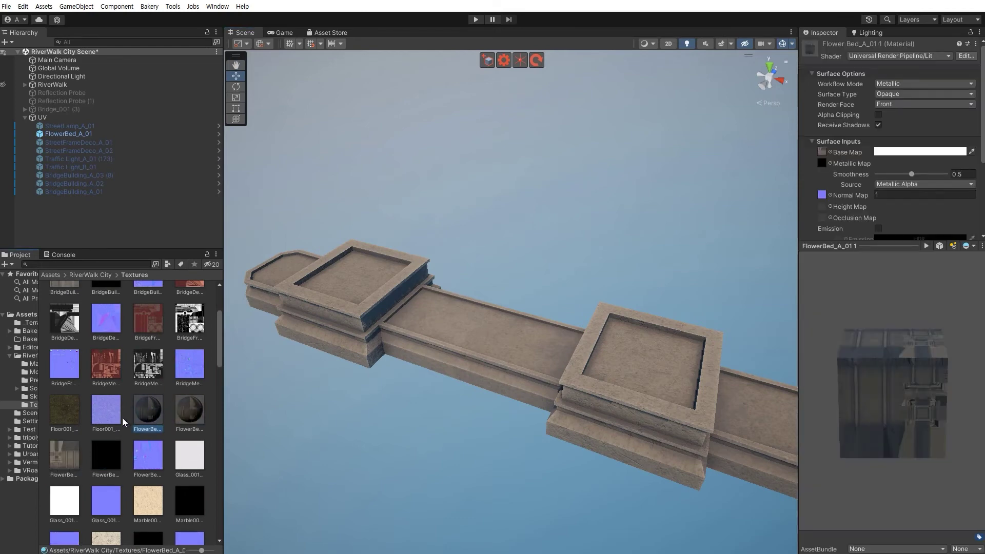
{"action": "left_click", "coordinate": [69, 429]}
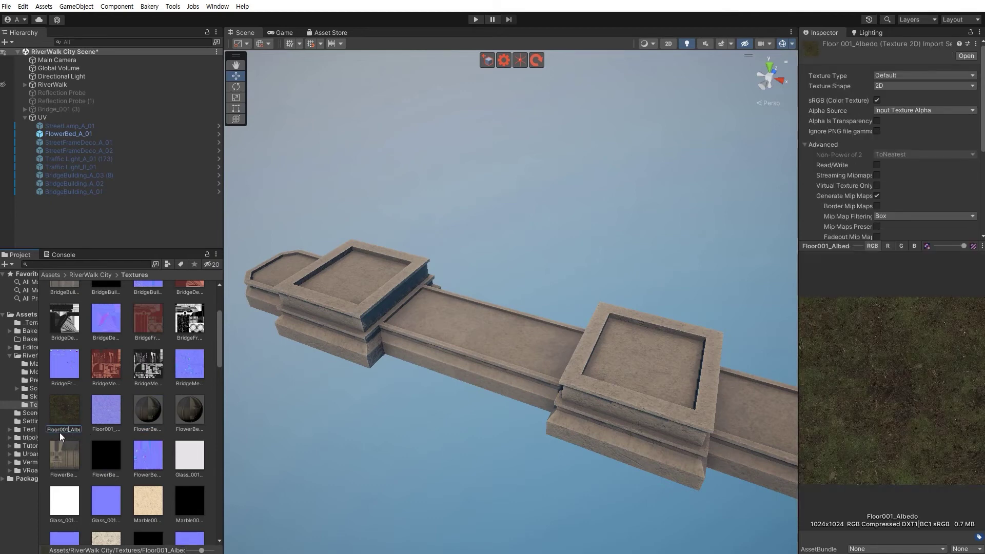
{"action": "double_click", "coordinate": [69, 430]}
{"action": "key", "text": "Return"}
Rename the duplicated material to Floor001
{"action": "left_click", "coordinate": [142, 416]}
{"action": "key", "text": "F2"}
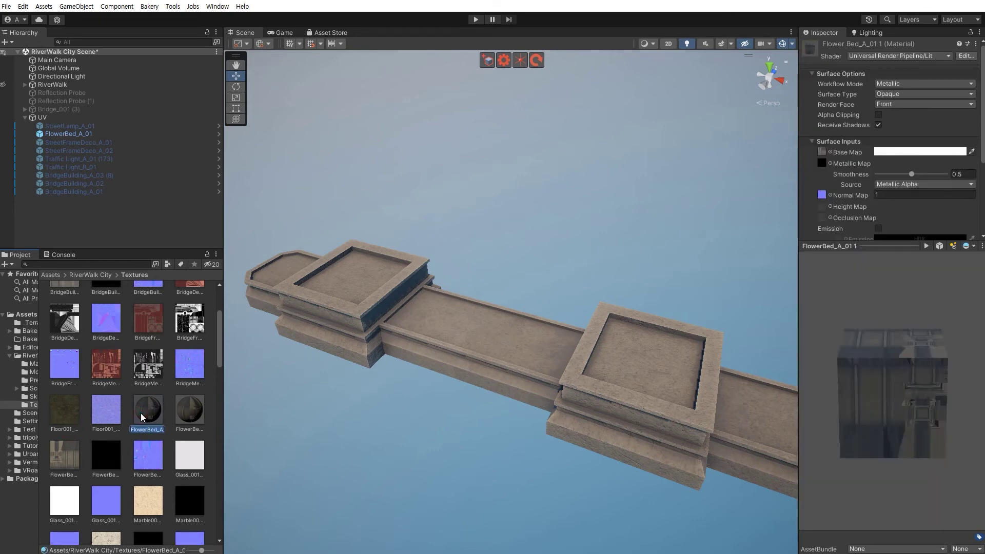
{"action": "type", "text": "Floor001"}
{"action": "key", "text": "Return"}
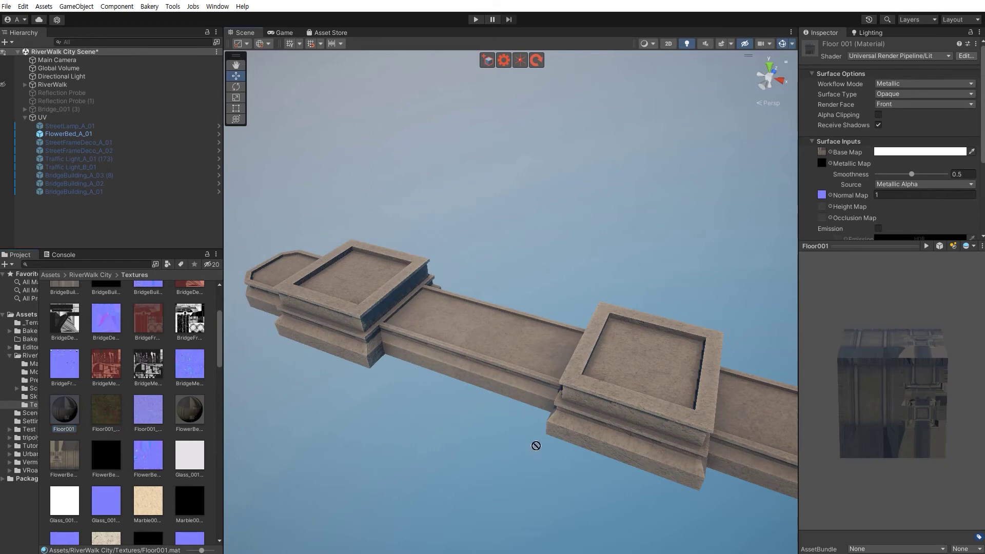
Set Floor001_Albedo as Floor001's base map and set its metallic map to None
{"action": "scroll", "coordinate": [813, 147], "scroll_direction": "down", "scroll_amount": 3}
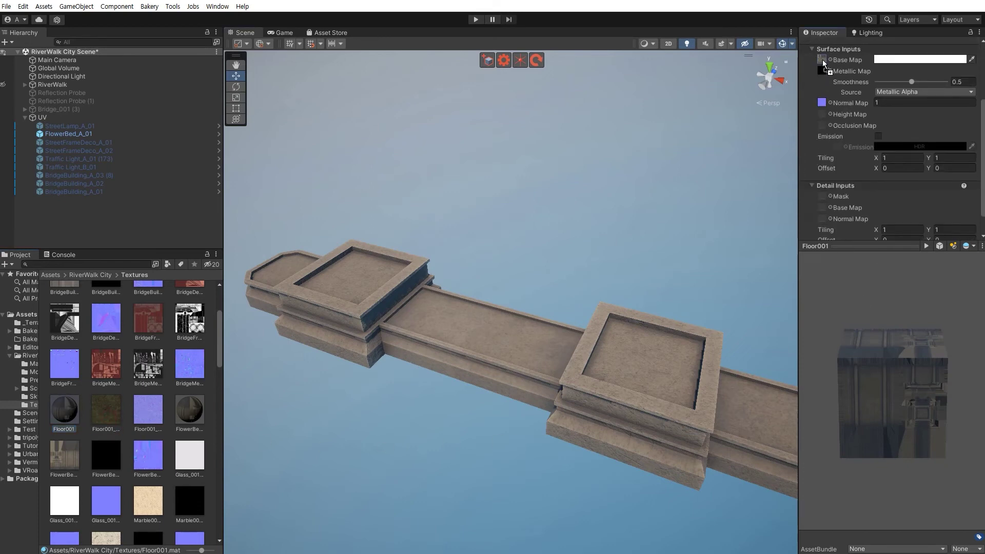
{"action": "left_click_drag", "start_coordinate": [812, 147], "coordinate": [822, 60]}
{"action": "scroll", "coordinate": [837, 178], "scroll_direction": "up", "scroll_amount": 1}
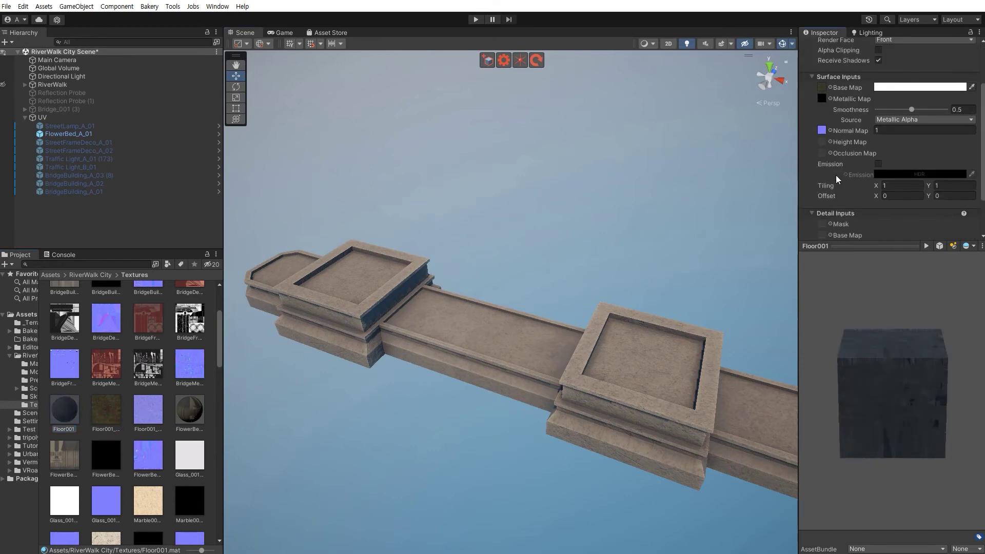
{"action": "left_click", "coordinate": [831, 98]}
{"action": "left_click_drag", "start_coordinate": [852, 95], "coordinate": [473, 153]}
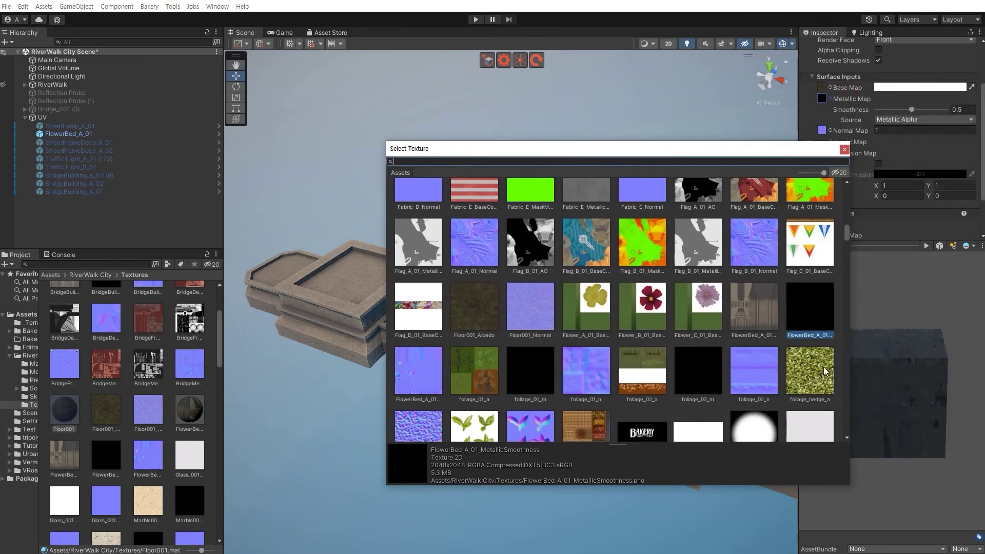
{"action": "left_click_drag", "start_coordinate": [847, 232], "coordinate": [847, 189]}
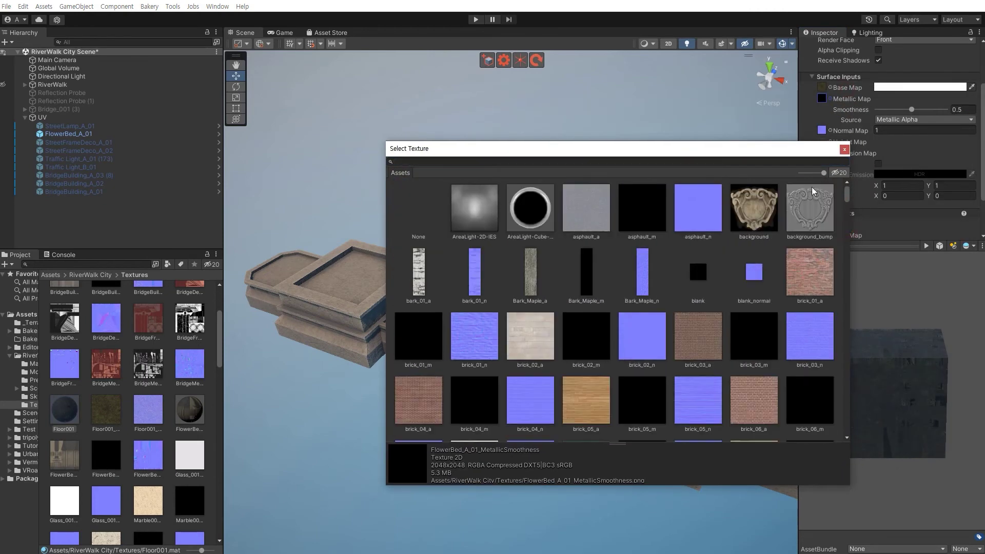
{"action": "left_click", "coordinate": [424, 212]}
{"action": "left_click", "coordinate": [844, 150]}
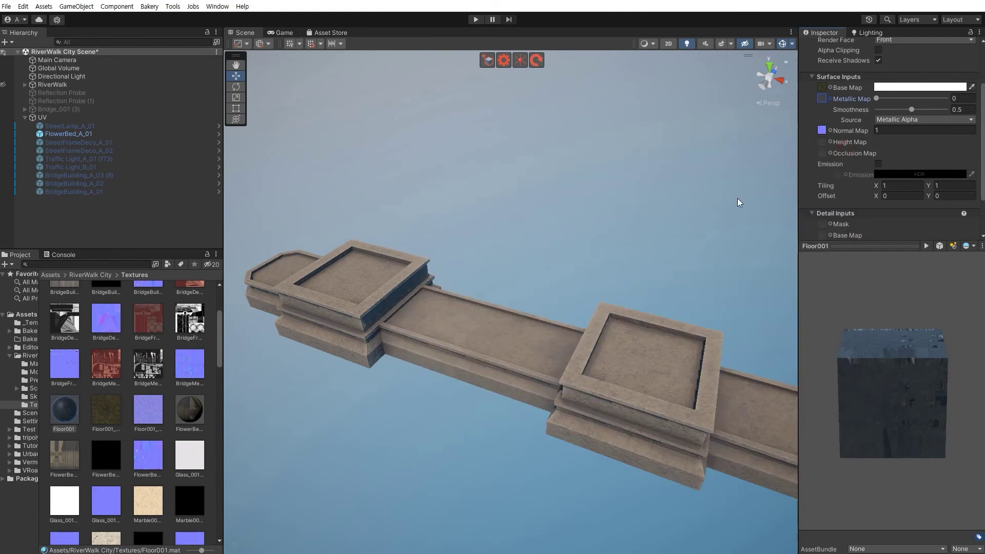
Assign the Floor001 normal texture, mark it as a normal map, and select FlowerBed_A_01
{"action": "mouse_move", "coordinate": [148, 409]}
{"action": "left_mouse_down"}
{"action": "mouse_move", "coordinate": [761, 194]}
{"action": "mouse_move", "coordinate": [820, 129]}
{"action": "left_mouse_up"}
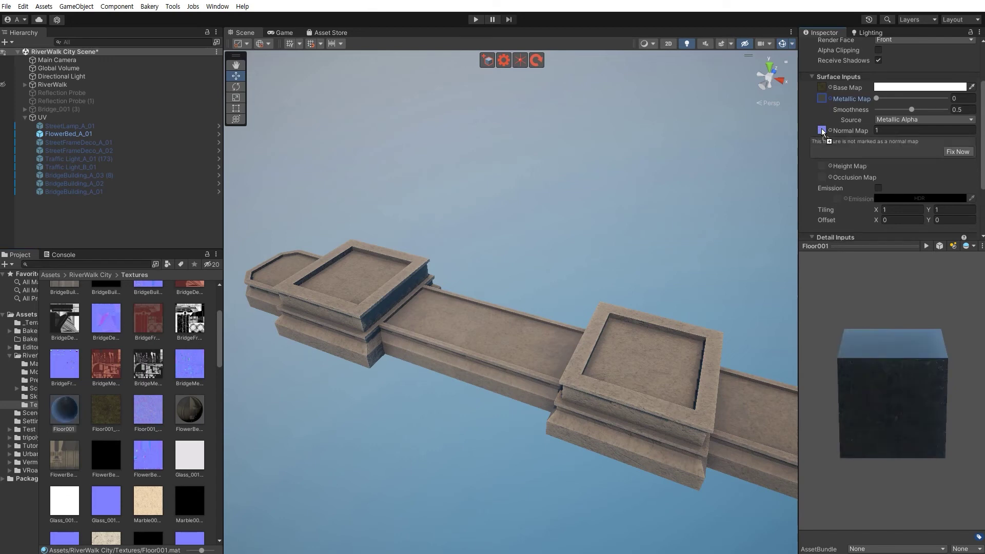
{"action": "left_click", "coordinate": [958, 152]}
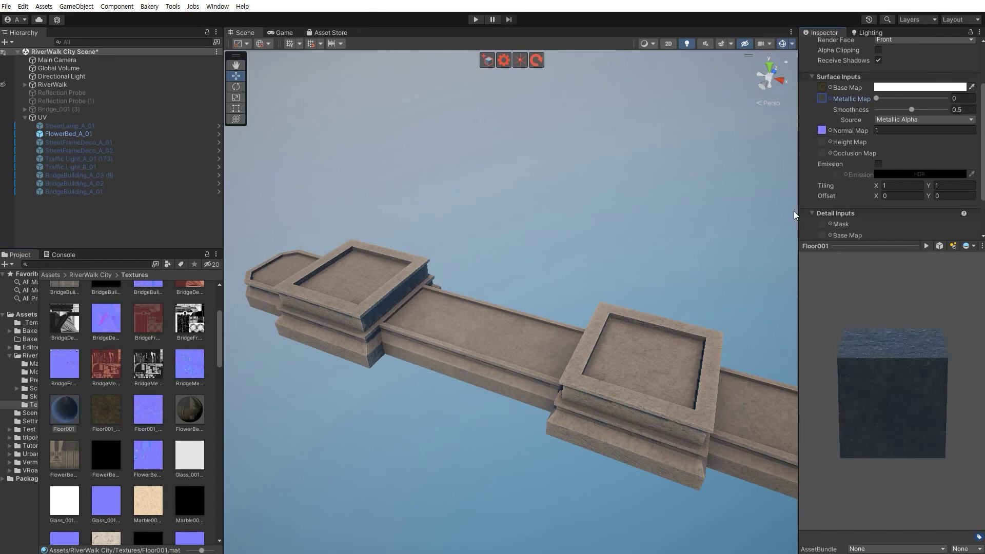
{"action": "left_click_drag", "start_coordinate": [799, 211], "coordinate": [839, 211]}
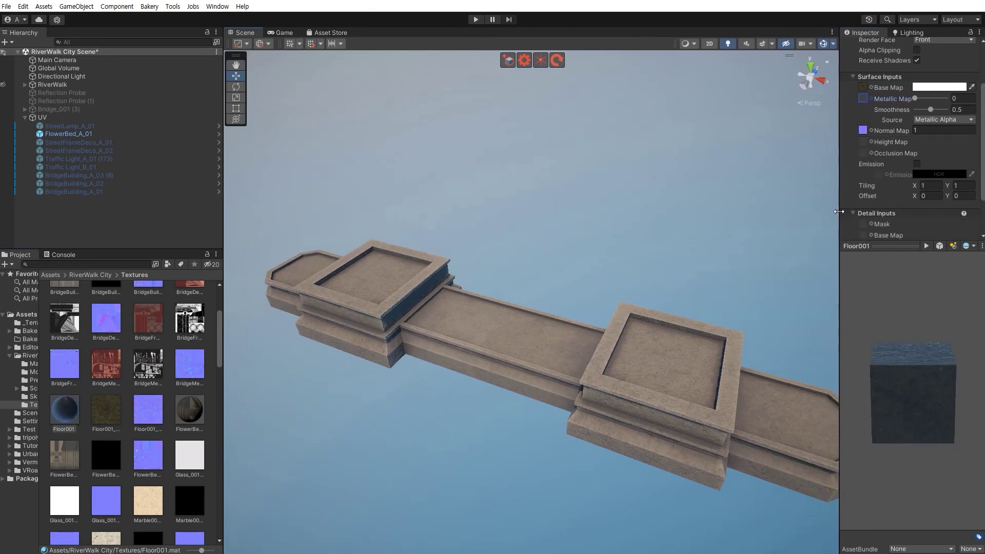
{"action": "left_click", "coordinate": [406, 482]}
{"action": "scroll", "coordinate": [410, 444], "scroll_direction": "up", "scroll_amount": 3}
In UModeler's Material tool, add a second slot on FlowerBed_A_01 holding Floor001
{"action": "left_click", "coordinate": [362, 345]}
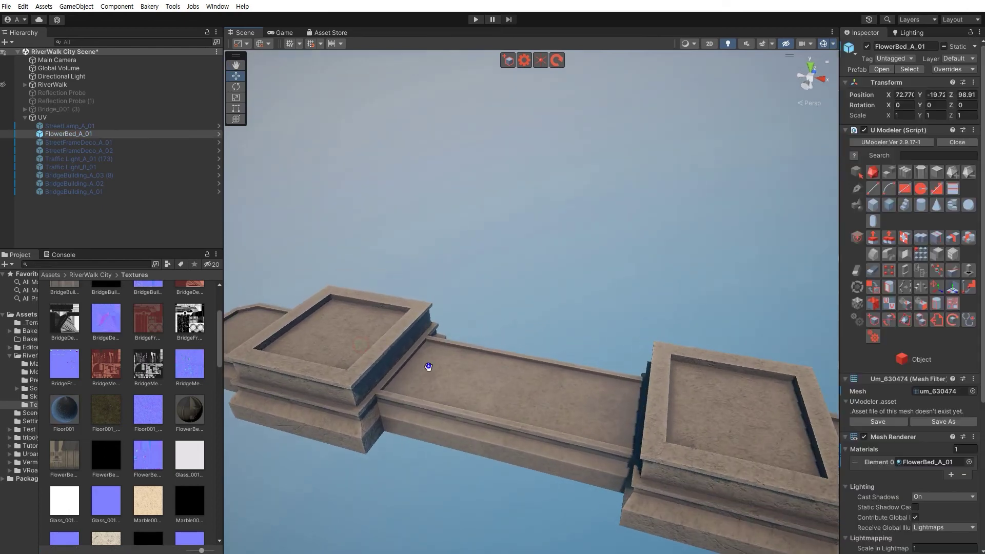
{"action": "scroll", "coordinate": [428, 366], "scroll_direction": "down", "scroll_amount": 3}
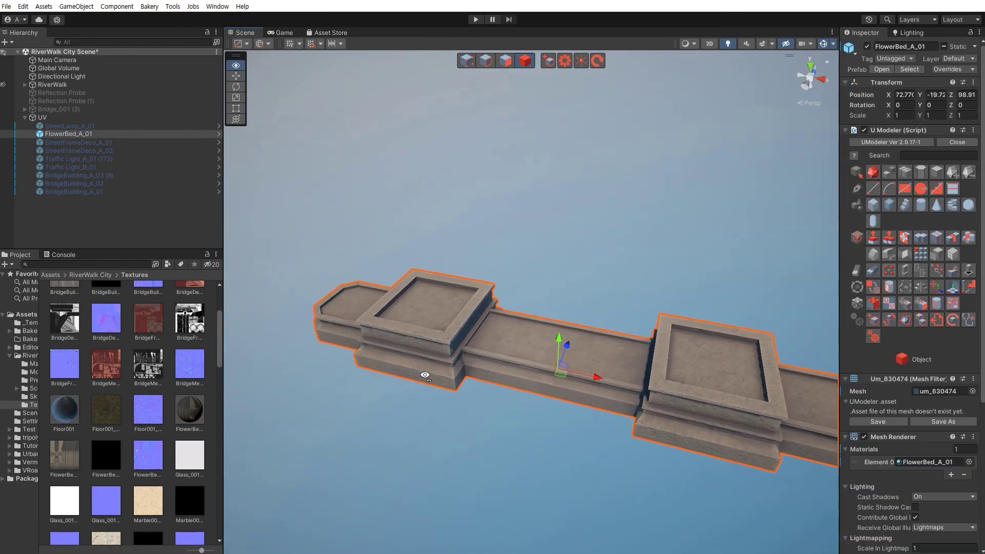
{"action": "left_click", "coordinate": [874, 303]}
{"action": "scroll", "coordinate": [858, 349], "scroll_direction": "down", "scroll_amount": 1}
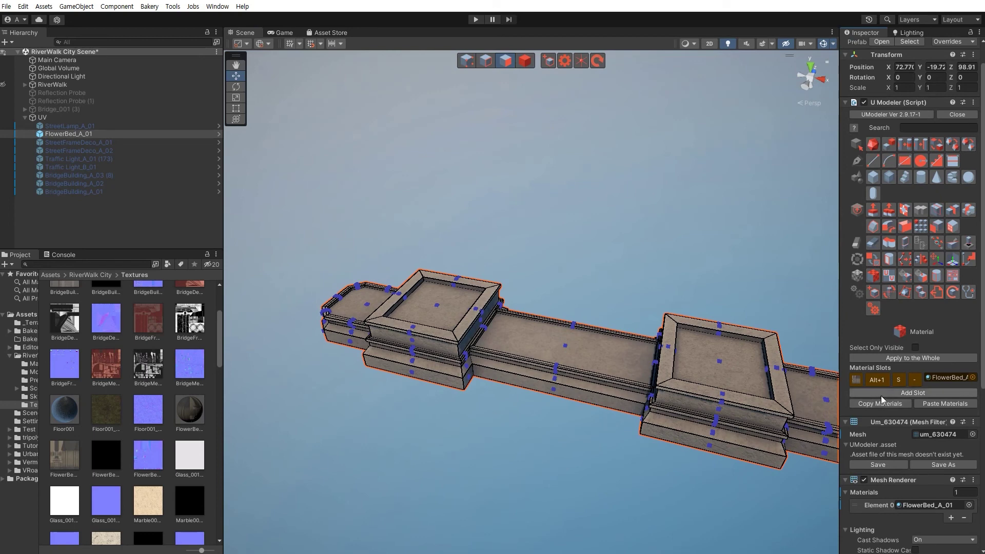
{"action": "left_click", "coordinate": [881, 393]}
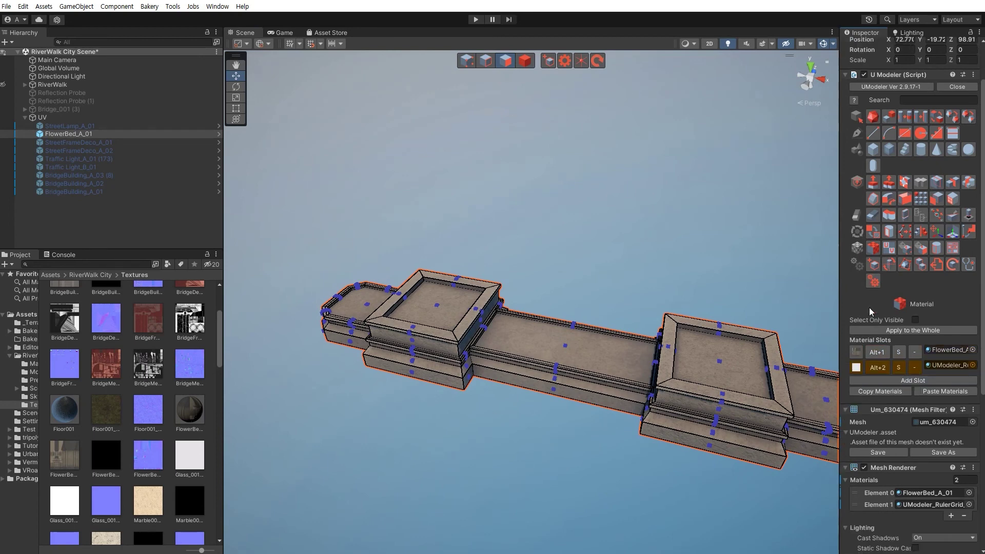
{"action": "scroll", "coordinate": [870, 313], "scroll_direction": "down", "scroll_amount": 1}
{"action": "mouse_move", "coordinate": [480, 466]}
{"action": "left_mouse_down", "text": "alt"}
{"action": "mouse_move", "coordinate": [529, 473]}
{"action": "mouse_move", "coordinate": [519, 473]}
{"action": "left_mouse_up", "text": "alt"}
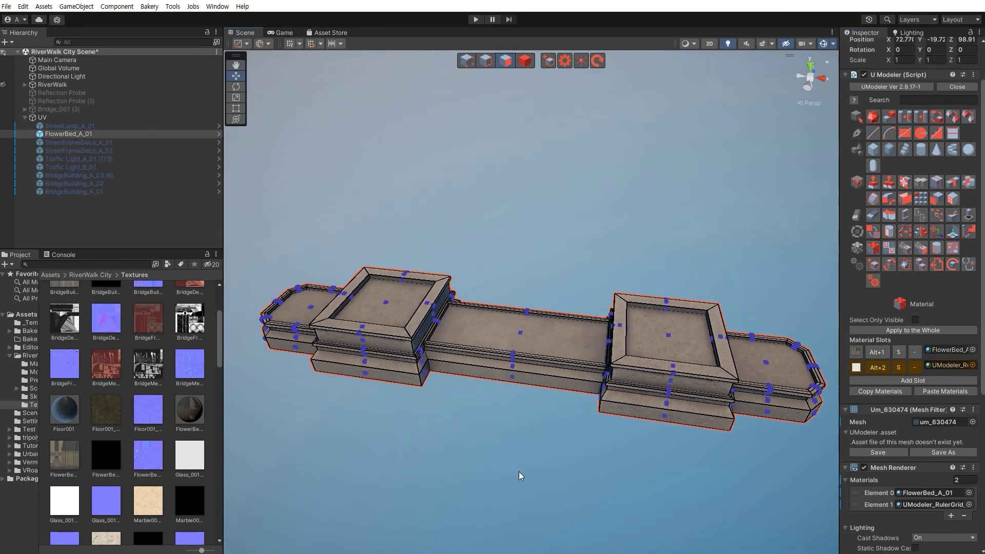
{"action": "left_click_drag", "start_coordinate": [384, 495], "coordinate": [943, 369]}
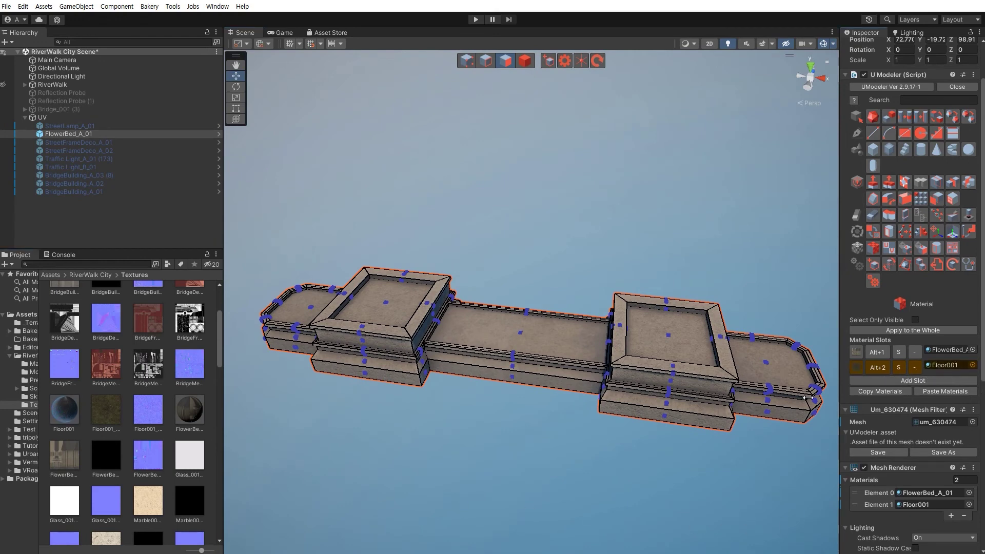
{"action": "left_click_drag", "start_coordinate": [588, 475], "coordinate": [503, 447], "text": "alt"}
Select all the flower bed top faces and assign them the Floor001 slot
{"action": "left_click", "coordinate": [372, 326]}
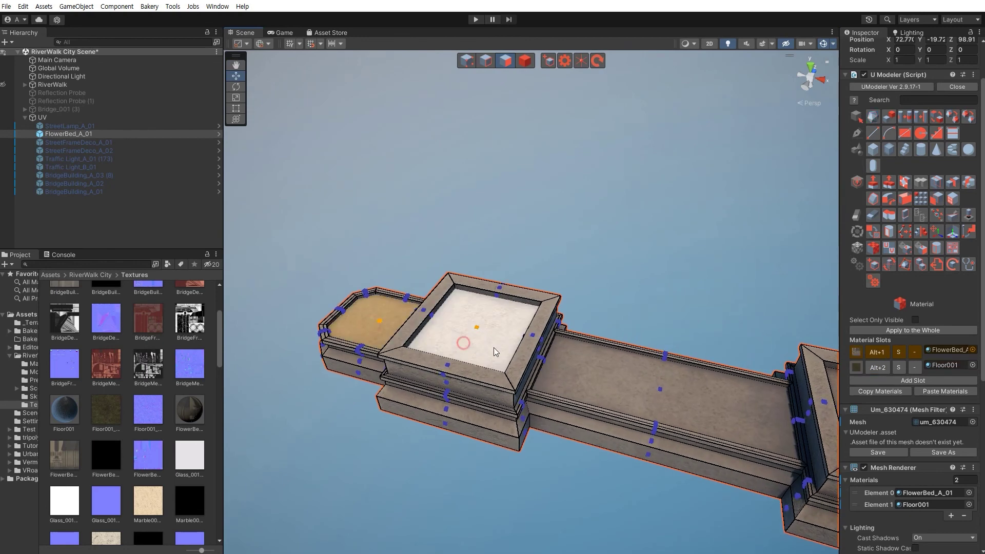
{"action": "left_click", "coordinate": [462, 345]}
{"action": "left_click", "coordinate": [594, 366]}
{"action": "mouse_move", "coordinate": [593, 366]}
{"action": "left_mouse_down", "text": "alt"}
{"action": "mouse_move", "coordinate": [579, 411]}
{"action": "mouse_move", "coordinate": [474, 383]}
{"action": "left_mouse_up", "text": "alt"}
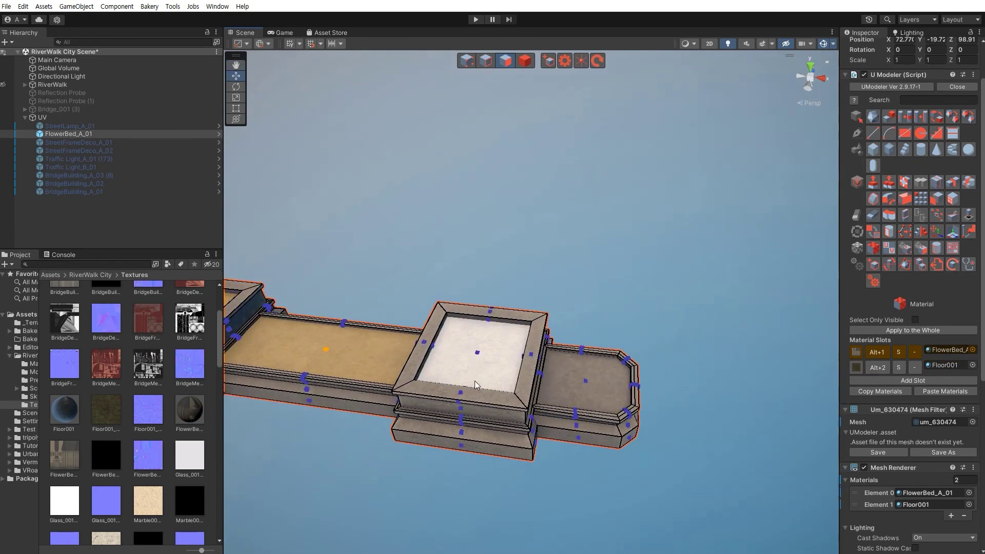
{"action": "left_click", "coordinate": [474, 383]}
{"action": "left_click", "coordinate": [580, 390]}
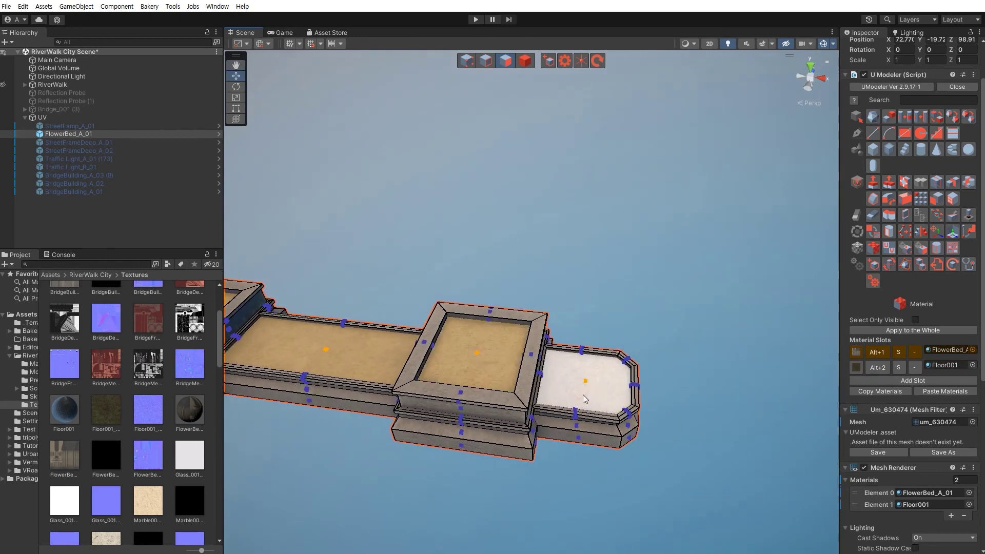
{"action": "left_click", "coordinate": [876, 367]}
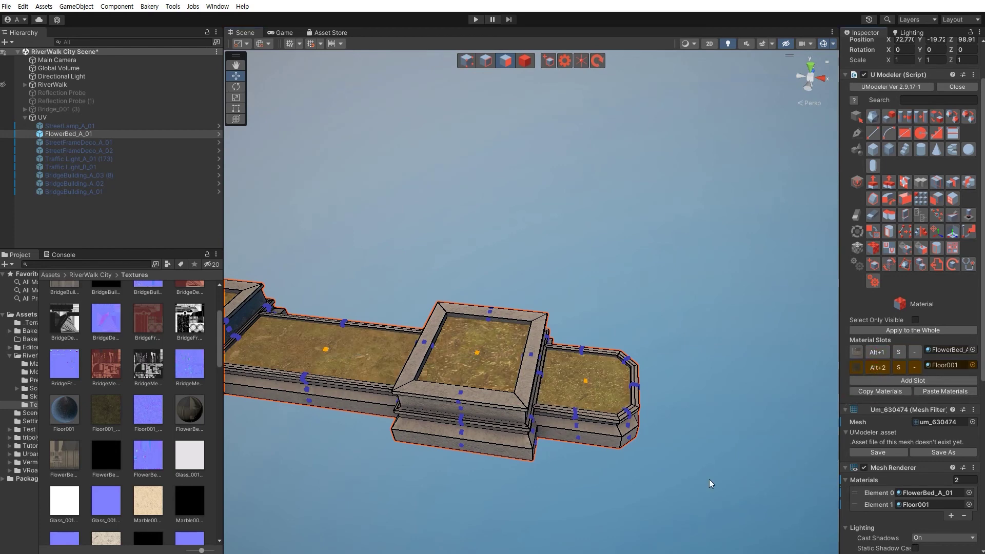
{"action": "left_click_drag", "start_coordinate": [626, 480], "coordinate": [579, 460], "text": "alt"}
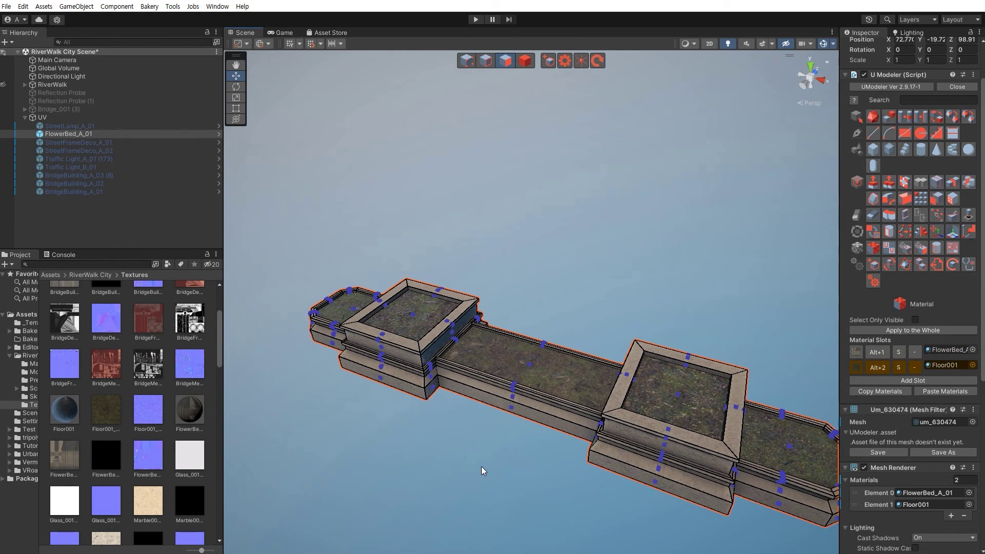
{"action": "left_click_drag", "start_coordinate": [481, 467], "coordinate": [417, 455], "text": "alt"}
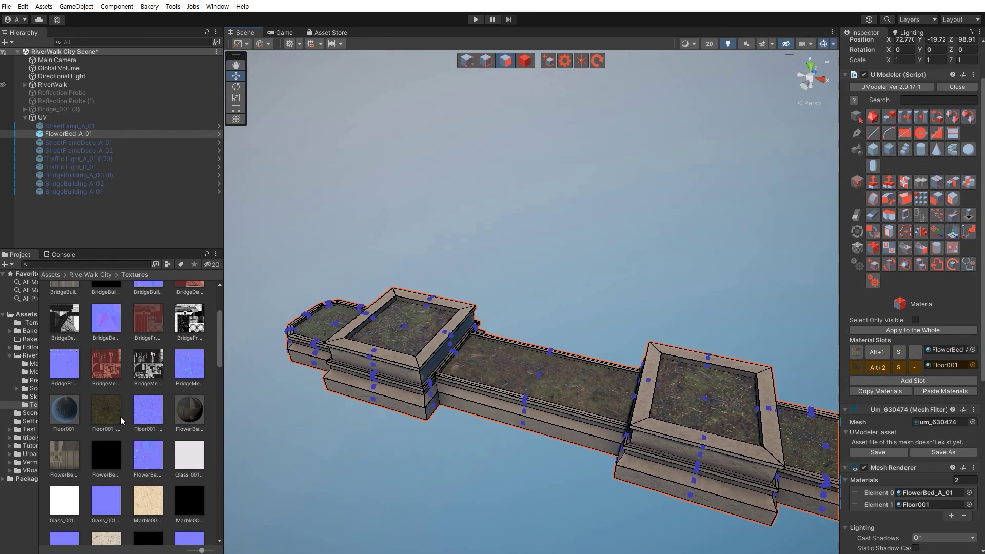
Lower Floor001's Smoothness from 0.5 to 0.29
{"action": "left_click", "coordinate": [65, 410]}
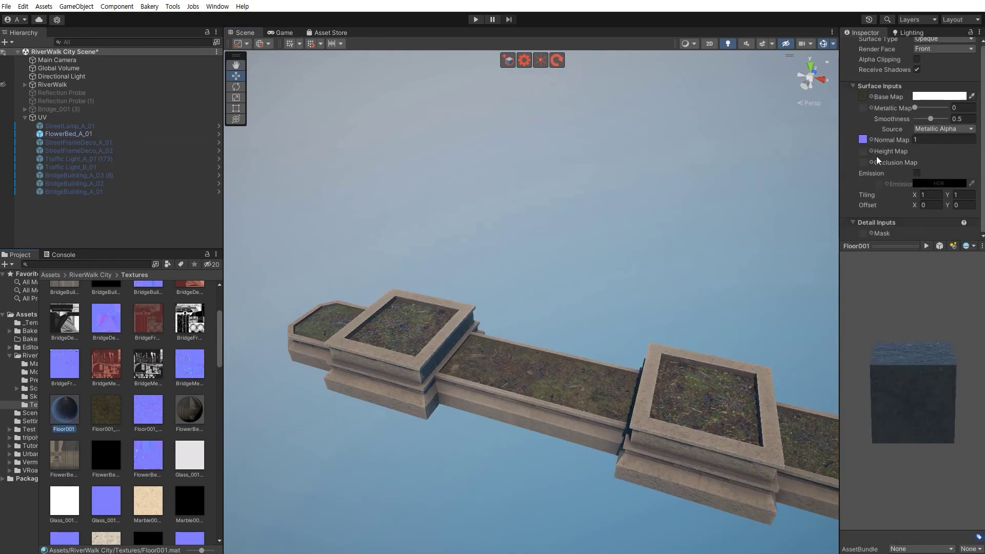
{"action": "left_click_drag", "start_coordinate": [931, 118], "coordinate": [923, 119]}
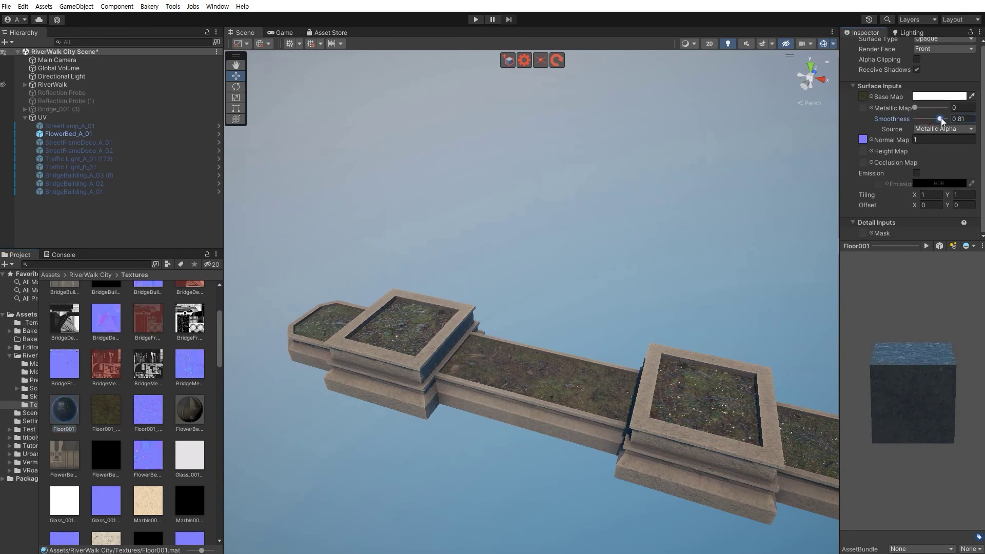
{"action": "left_click", "coordinate": [915, 106]}
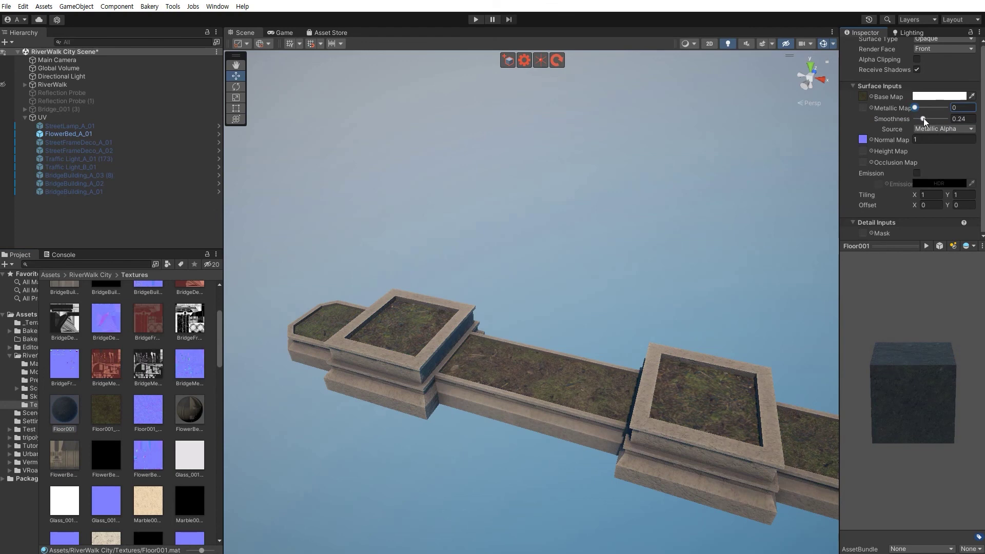
{"action": "left_click", "coordinate": [925, 119]}
{"action": "scroll", "coordinate": [554, 315], "scroll_direction": "down", "scroll_amount": 3}
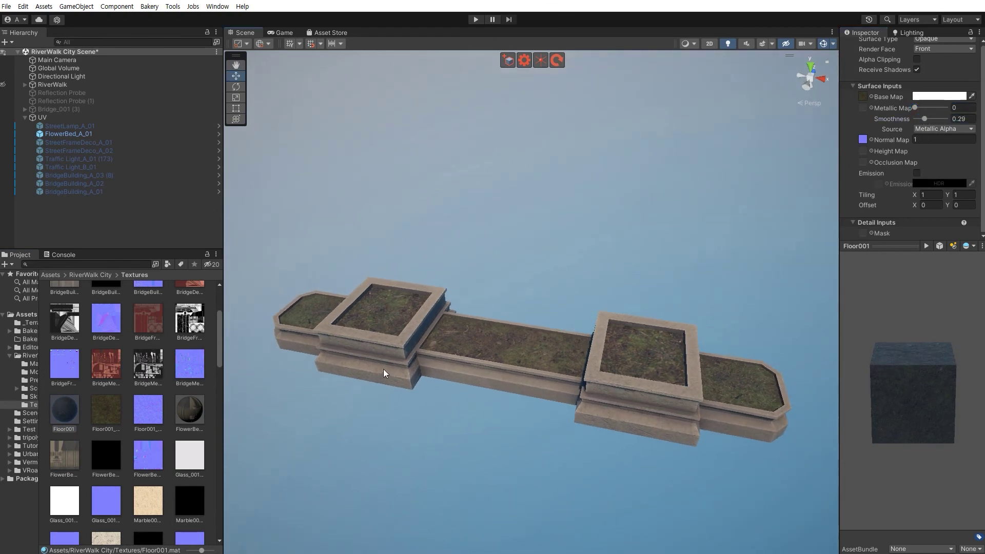
{"action": "left_click", "coordinate": [108, 411]}
{"action": "left_click", "coordinate": [64, 410]}
{"action": "left_click_drag", "start_coordinate": [888, 244], "coordinate": [892, 345]}
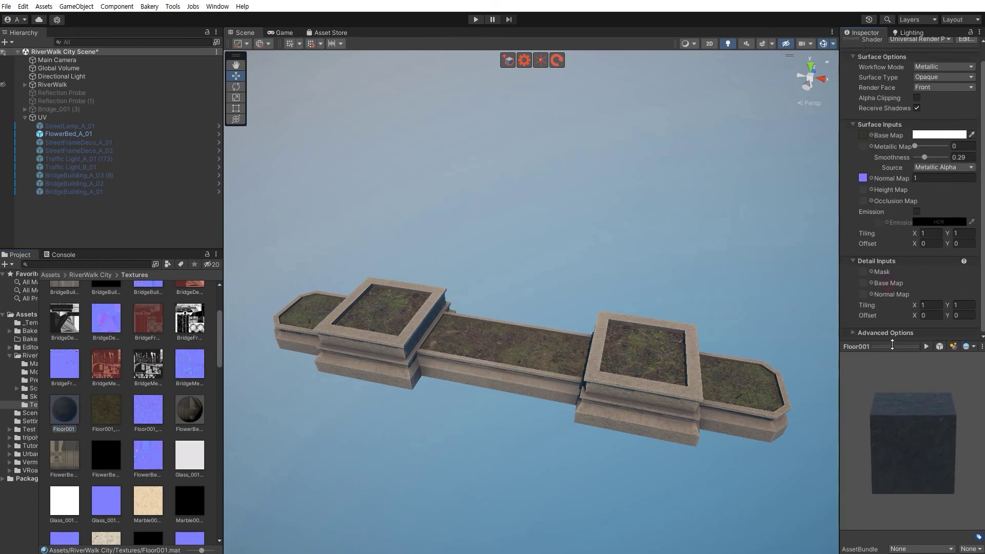
Set Floor001's Tiling X and Y both to 2
{"action": "left_click", "coordinate": [932, 233]}
{"action": "type", "text": "2"}
{"action": "key", "text": "Tab"}
{"action": "type", "text": "2"}
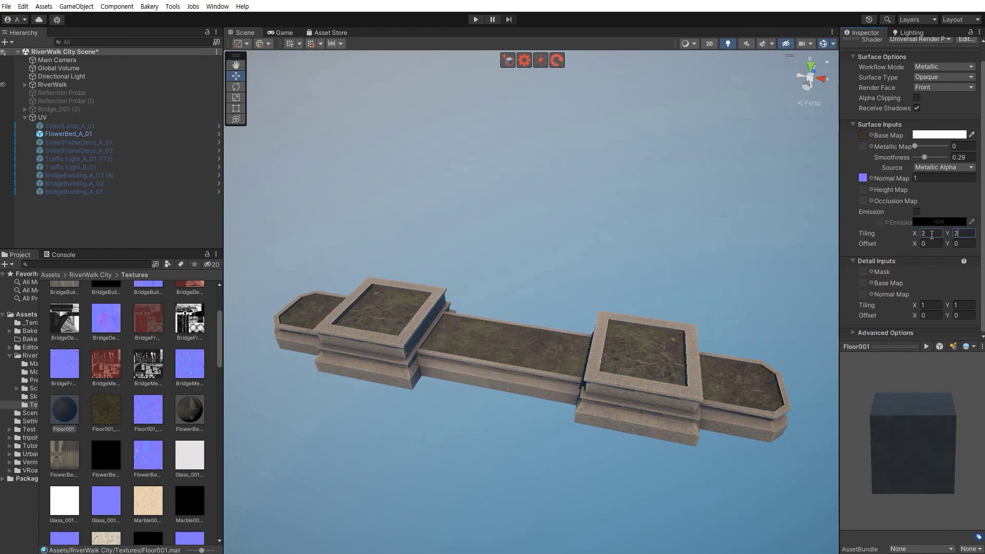
{"action": "left_click", "coordinate": [932, 234]}
{"action": "type", "text": "0.5"}
{"action": "key", "text": "Tab"}
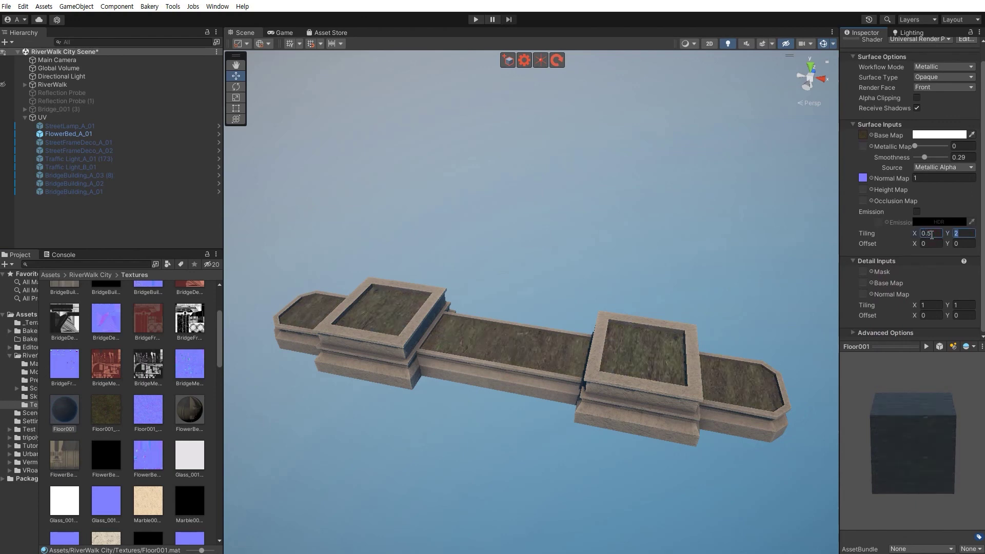
{"action": "type", "text": "0.5"}
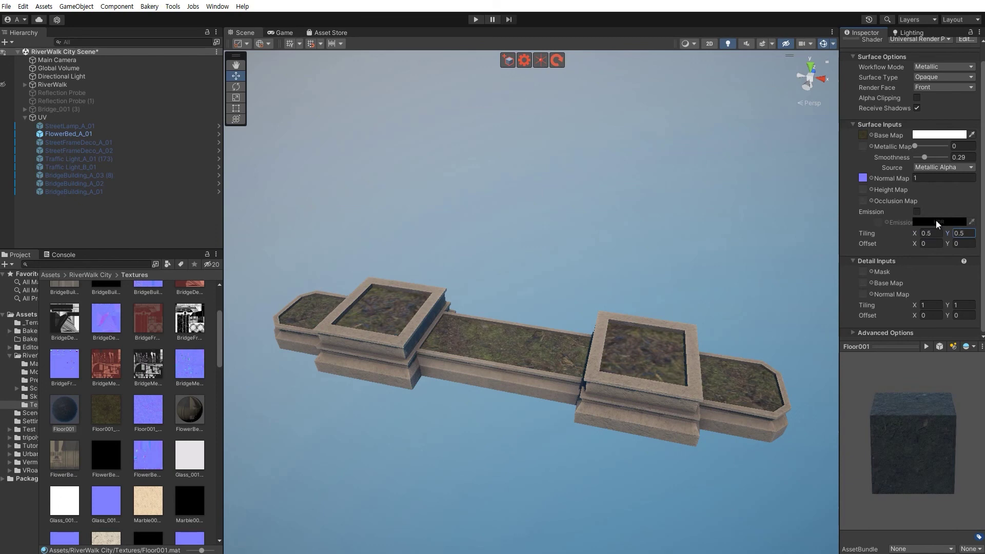
{"action": "left_click", "coordinate": [936, 233]}
{"action": "type", "text": "1"}
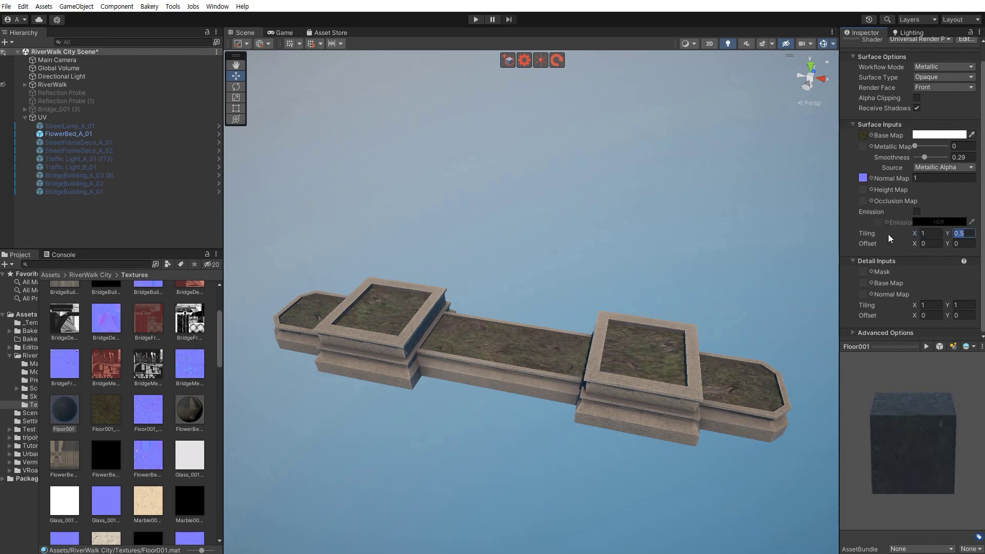
{"action": "key", "text": "Tab"}
{"action": "type", "text": "1"}
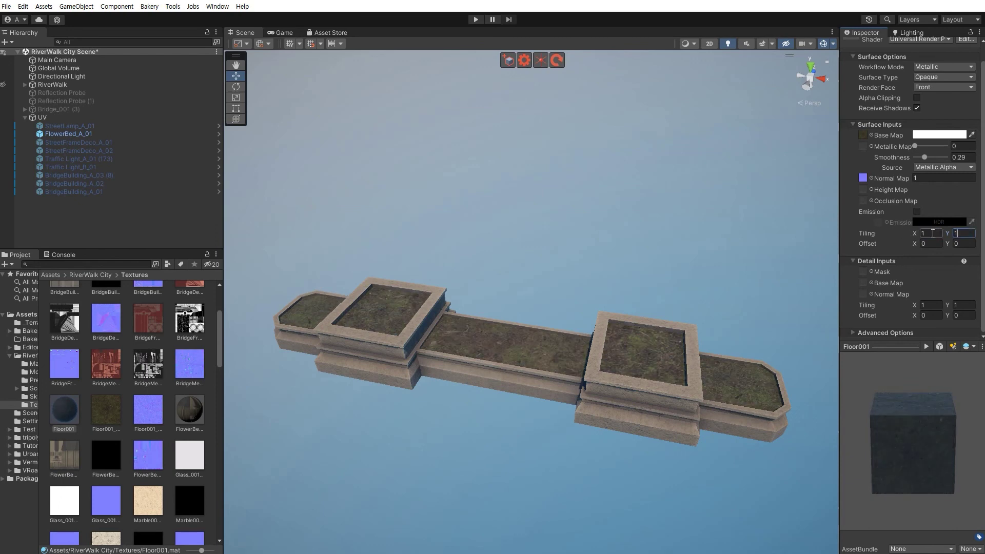
{"action": "type", "text": "2"}
{"action": "key", "text": "Tab"}
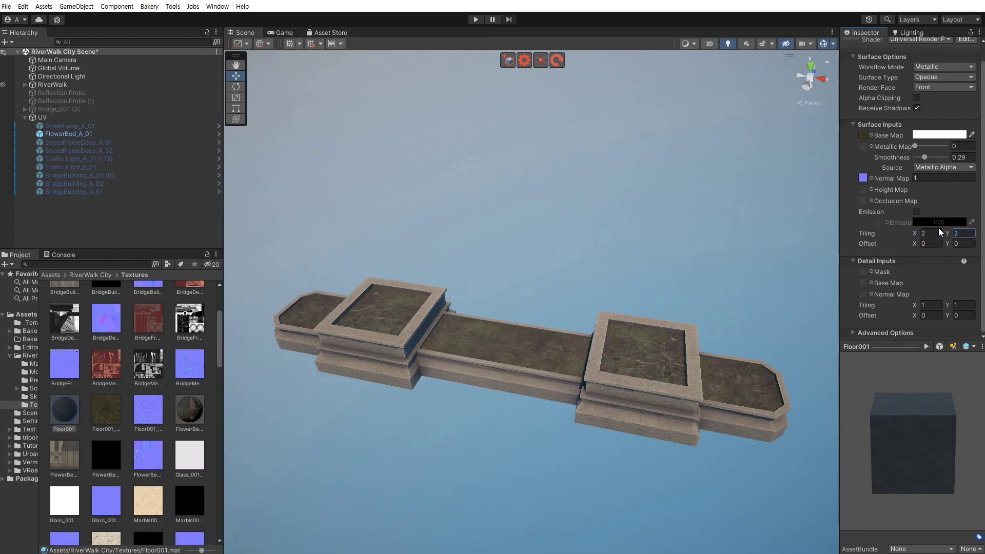
{"action": "type", "text": "2"}
{"action": "key", "text": "Return"}
Orbit out to show the whole planter bridge and deselect the flower bed model
{"action": "left_click_drag", "start_coordinate": [408, 359], "coordinate": [551, 492], "text": "alt"}
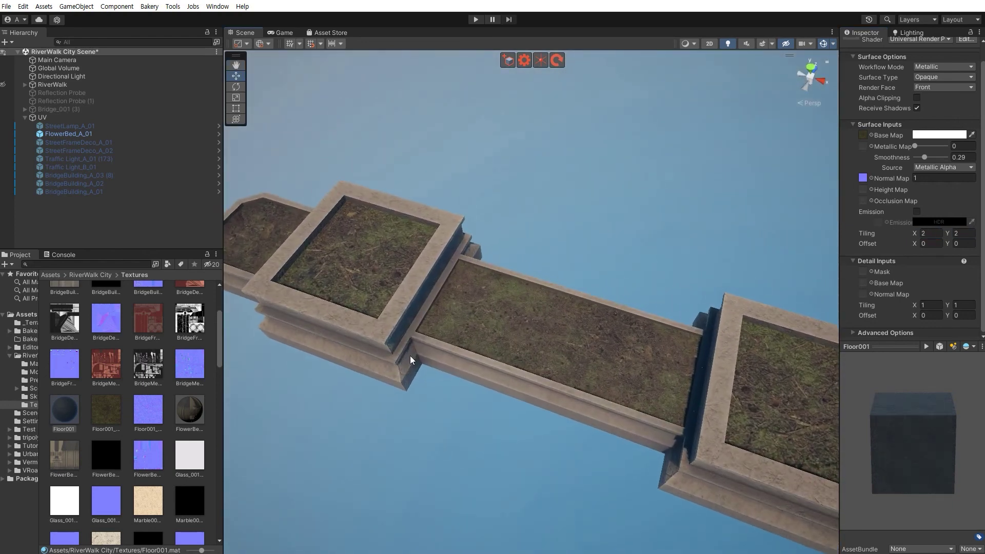
{"action": "left_click", "coordinate": [551, 487]}
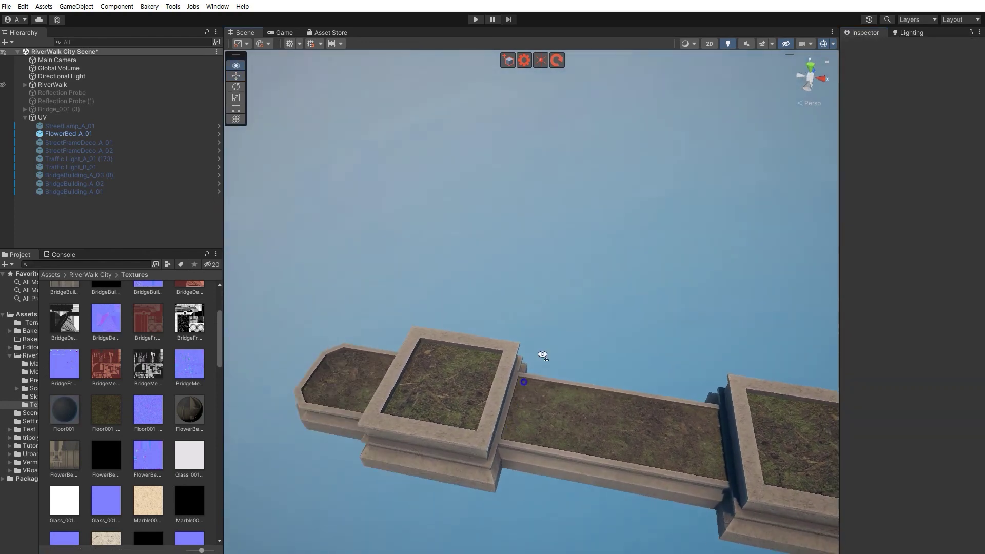
{"action": "left_click_drag", "start_coordinate": [539, 354], "coordinate": [491, 372], "text": "alt"}
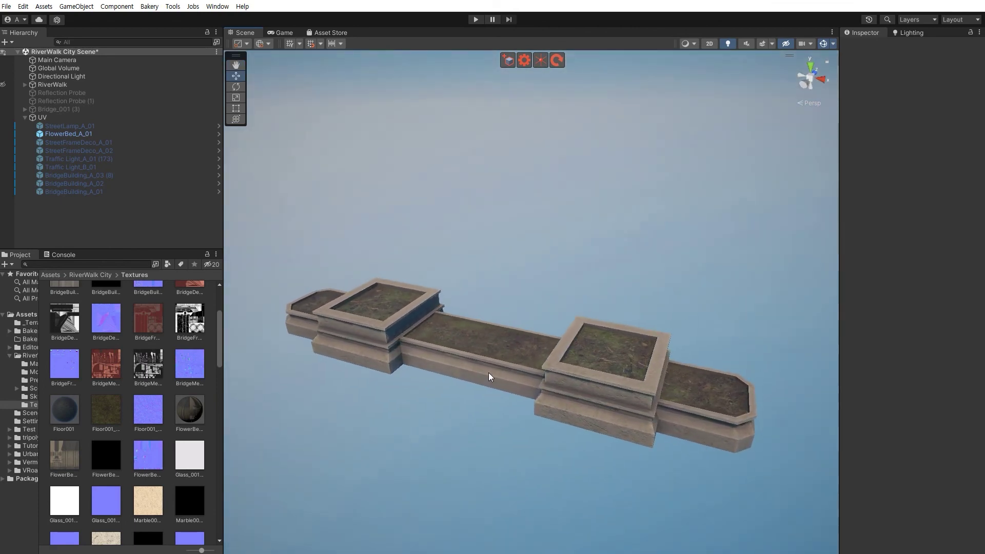
{"action": "left_click", "coordinate": [489, 374]}
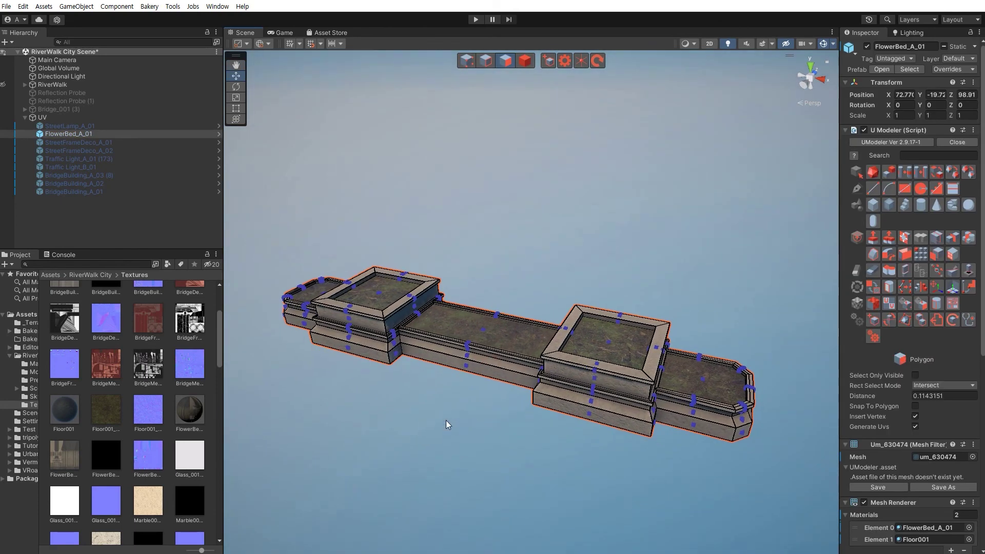
{"action": "left_click", "coordinate": [446, 423]}
{"action": "left_click", "coordinate": [446, 424]}
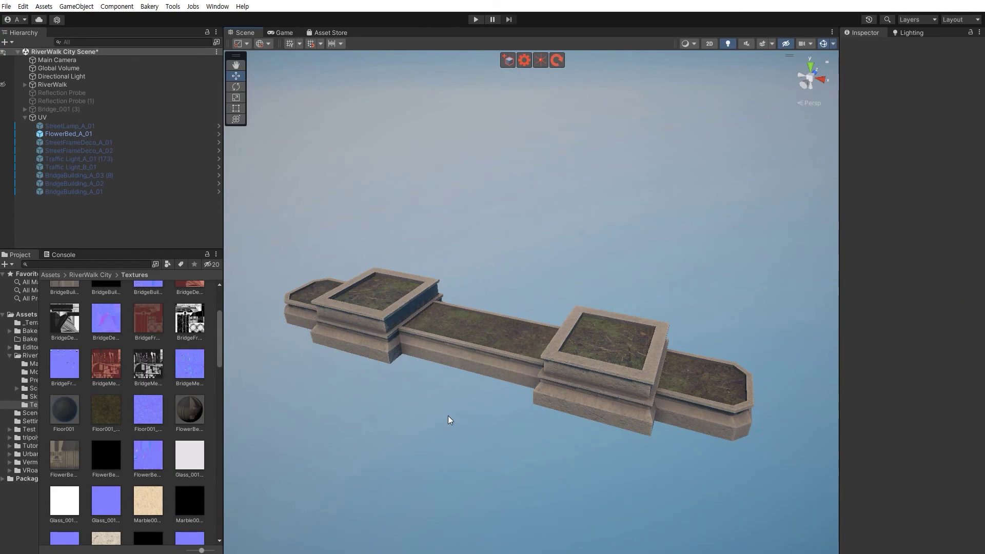